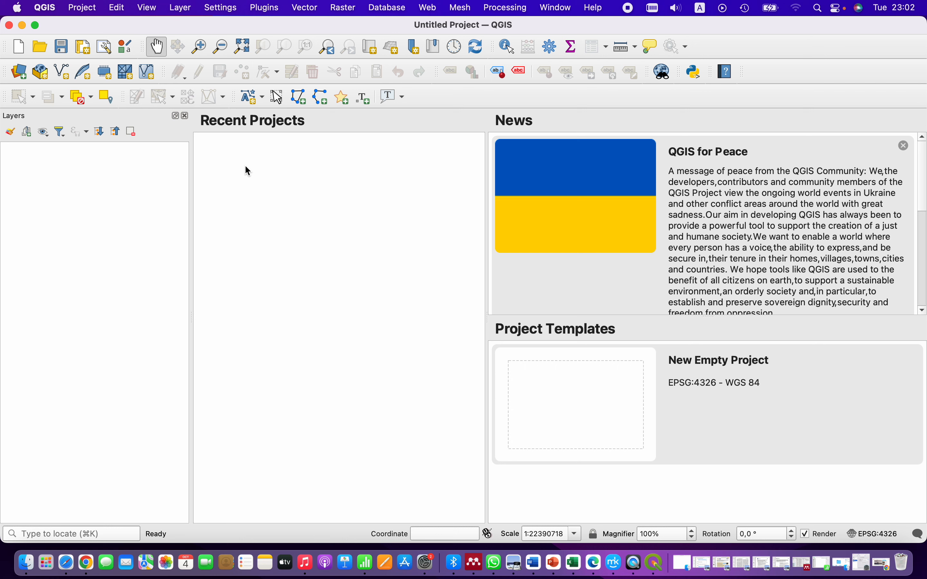
Step: Start a new empty EPSG:4326 project and set the encoding for a new vector data source to UTF-8
left_click(597, 403)
double_click(582, 397)
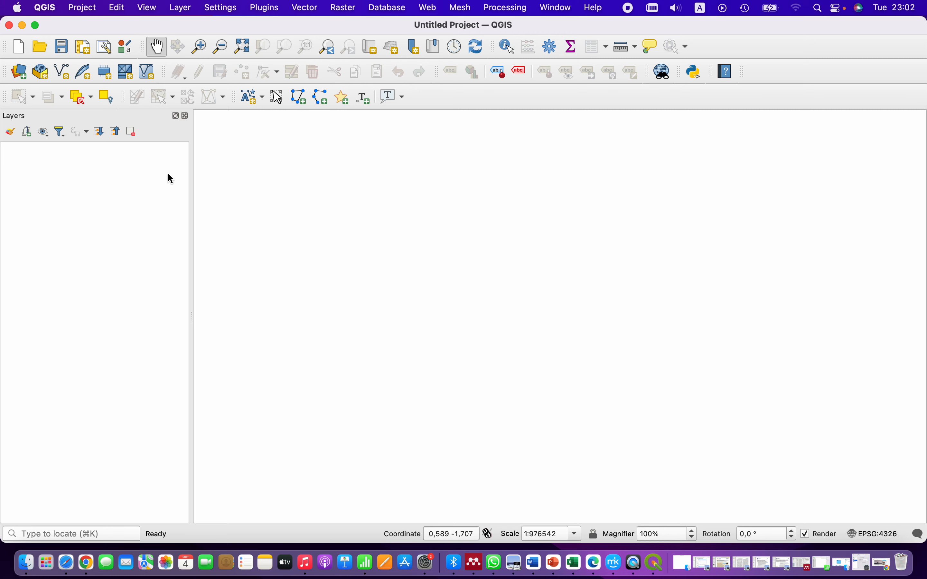
left_click(19, 75)
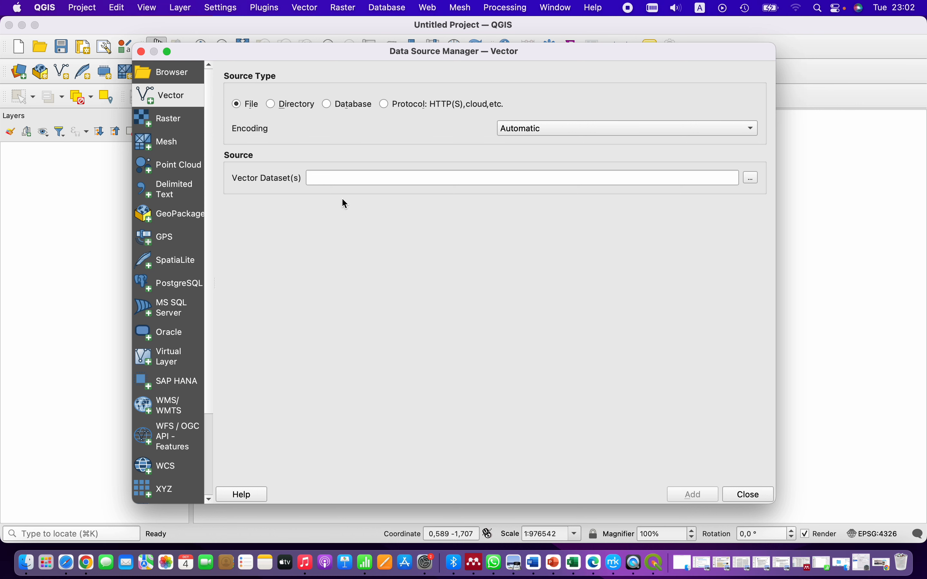
left_click(751, 131)
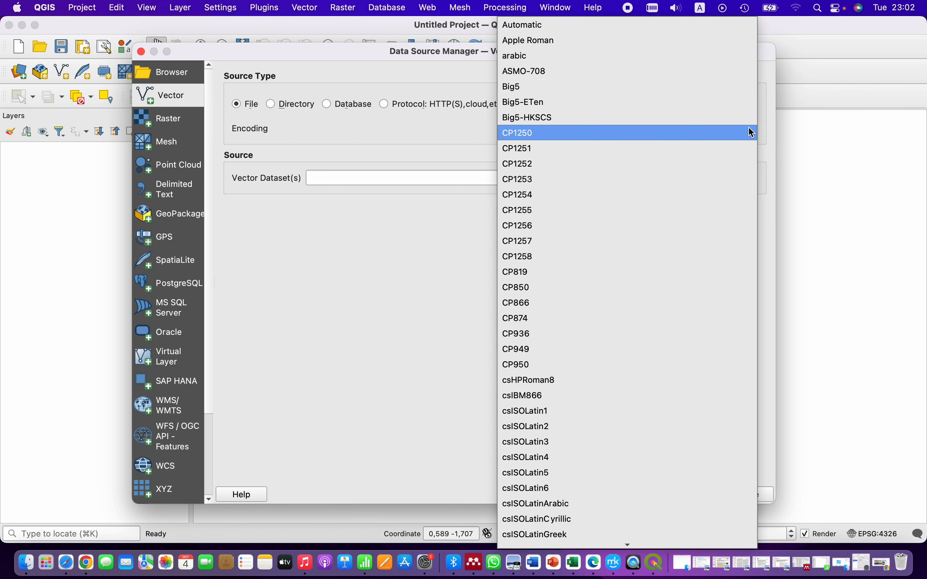
key("u")
scroll(630, 368, "down", 5)
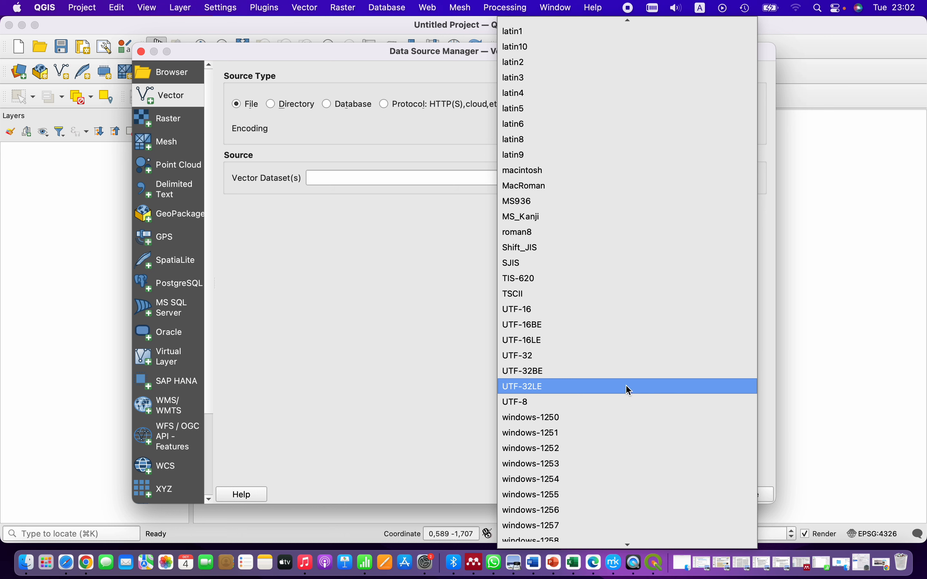
left_click(562, 404)
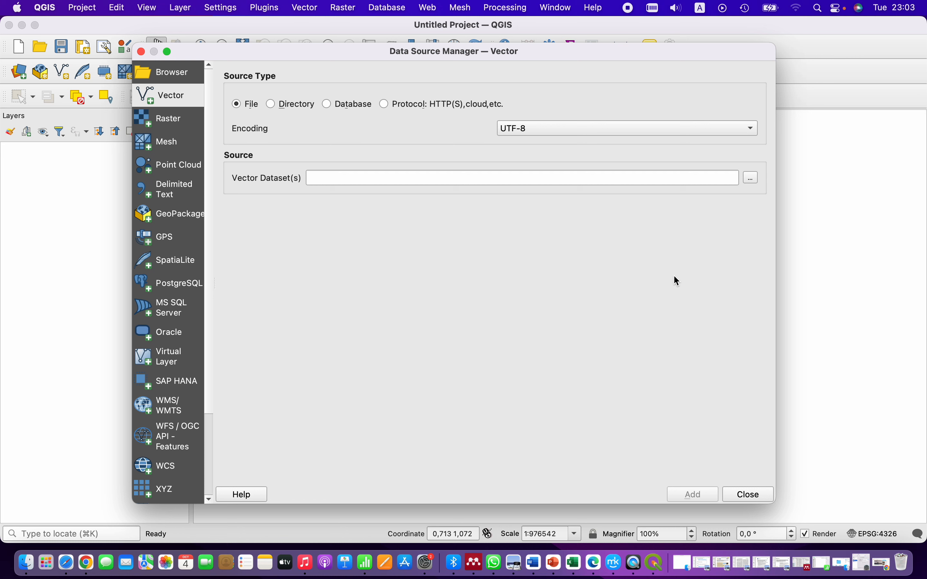
Step: Add District_2006_rw92.dbf from the Admin folder inside Exercise_Rwa_shapefile on the Desktop as a vector layer
left_click(751, 178)
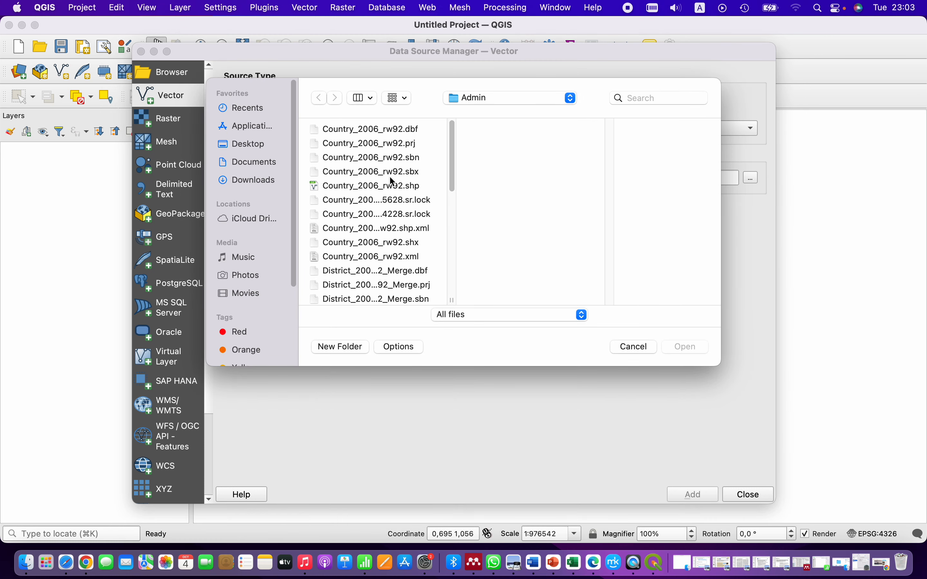
left_click(244, 146)
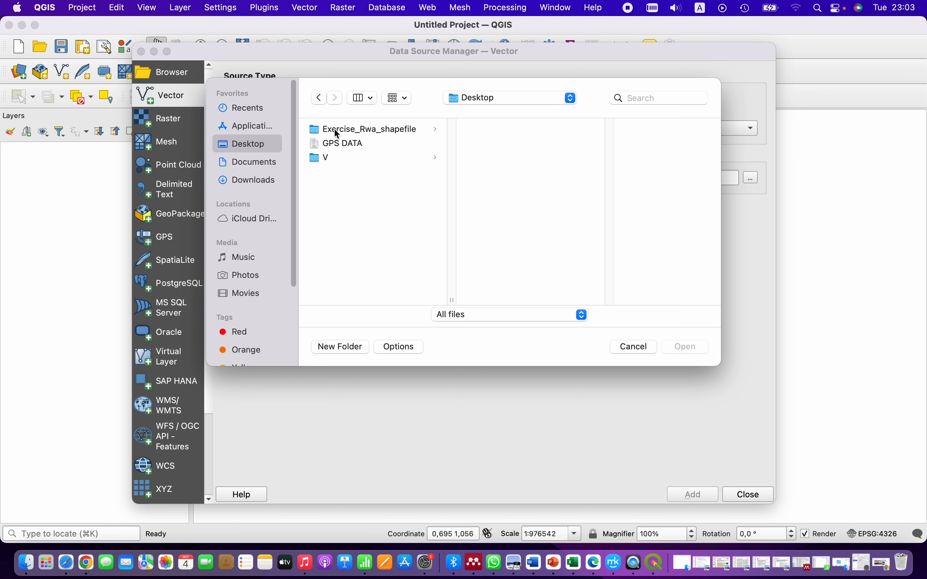
left_click(362, 132)
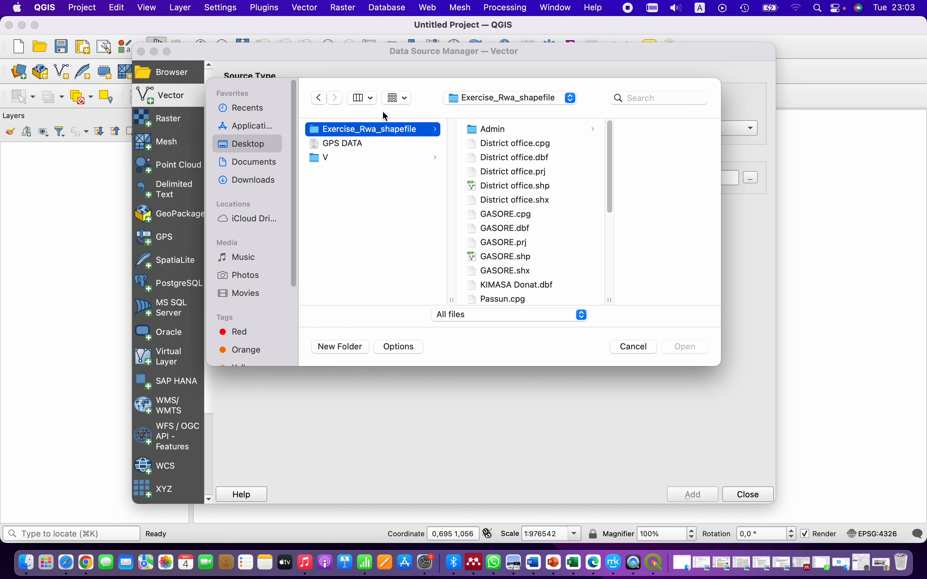
left_click(488, 132)
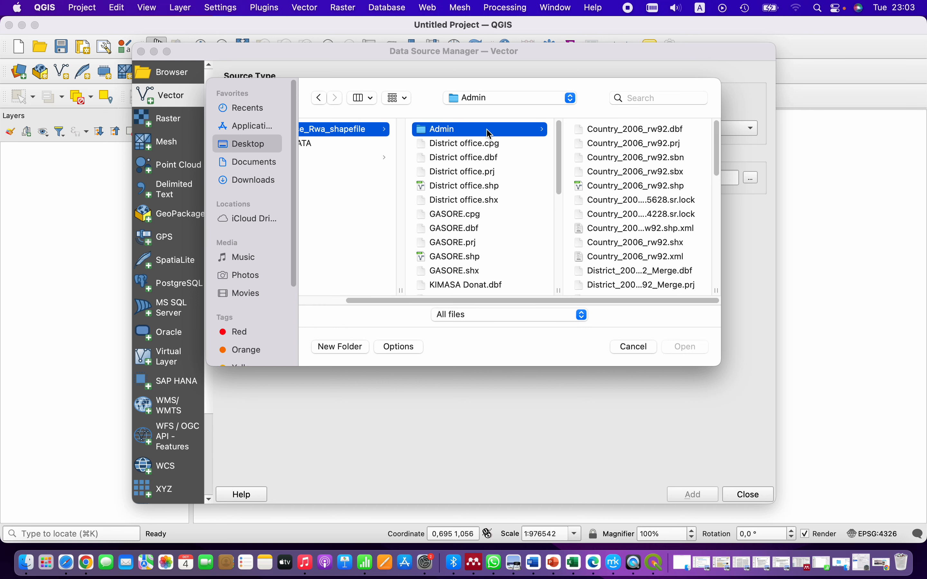
scroll(659, 179, "down", 3)
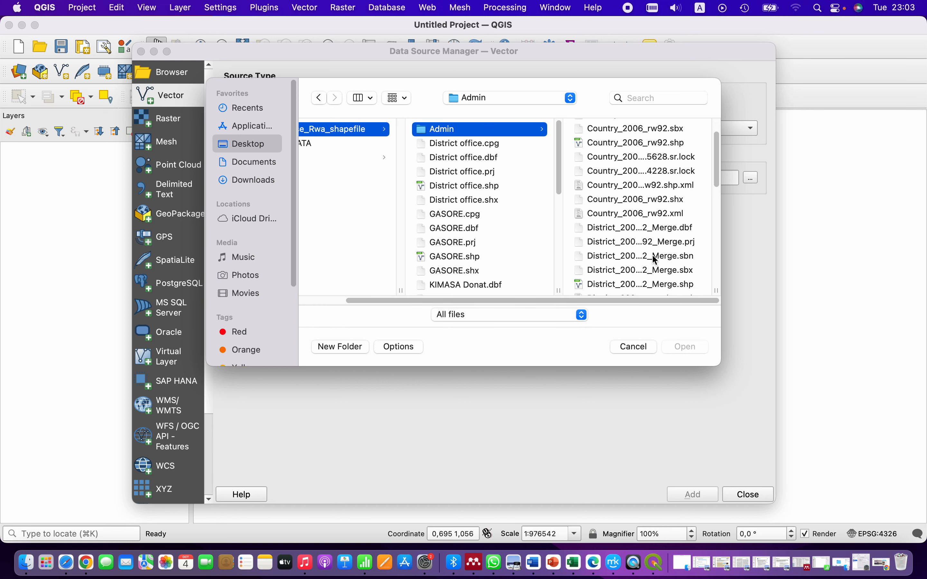
scroll(648, 253, "down", 3)
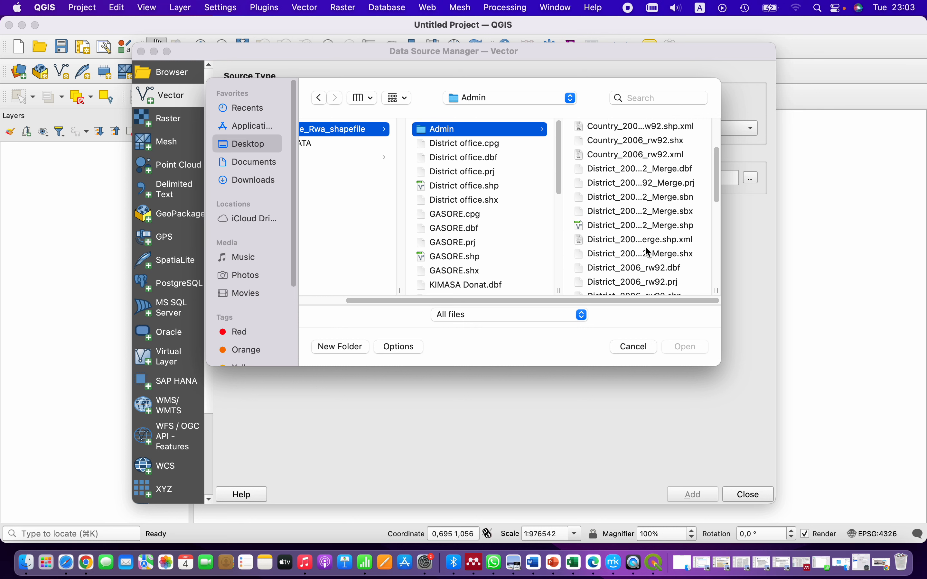
scroll(649, 253, "down", 1)
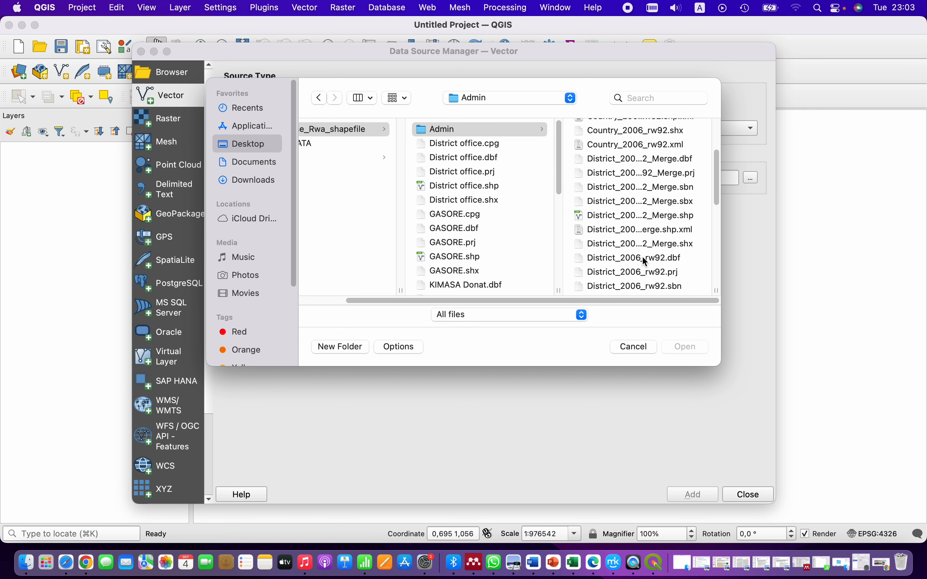
left_click(646, 262)
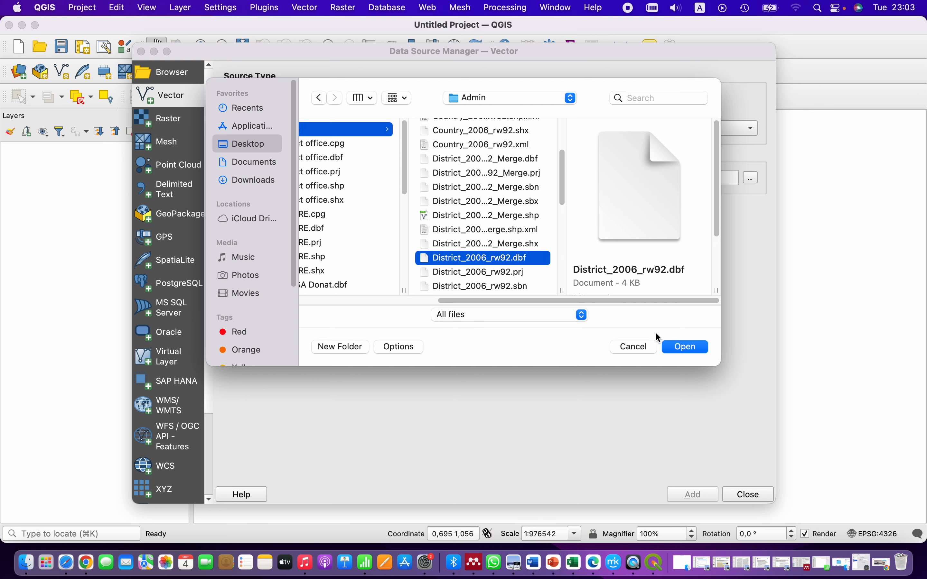
left_click(684, 348)
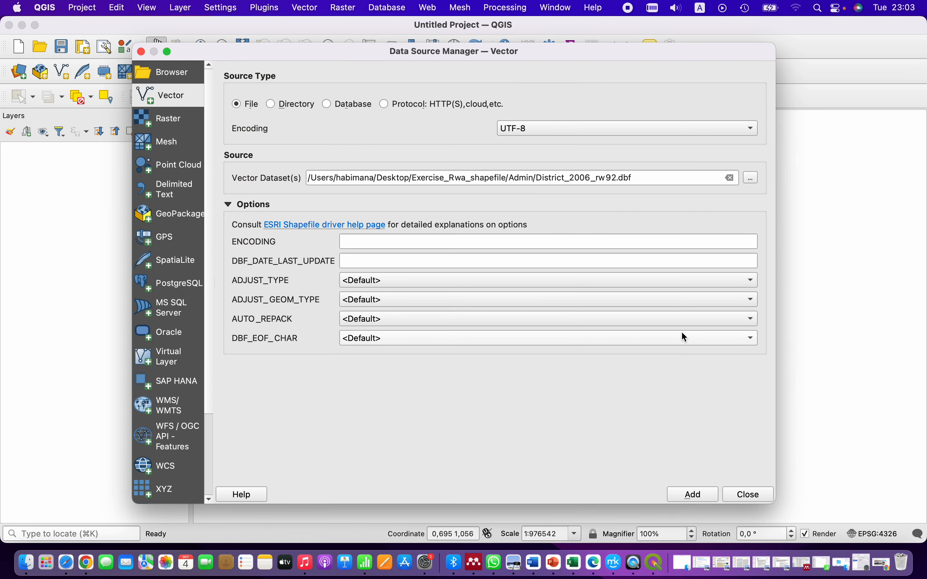
left_click(695, 497)
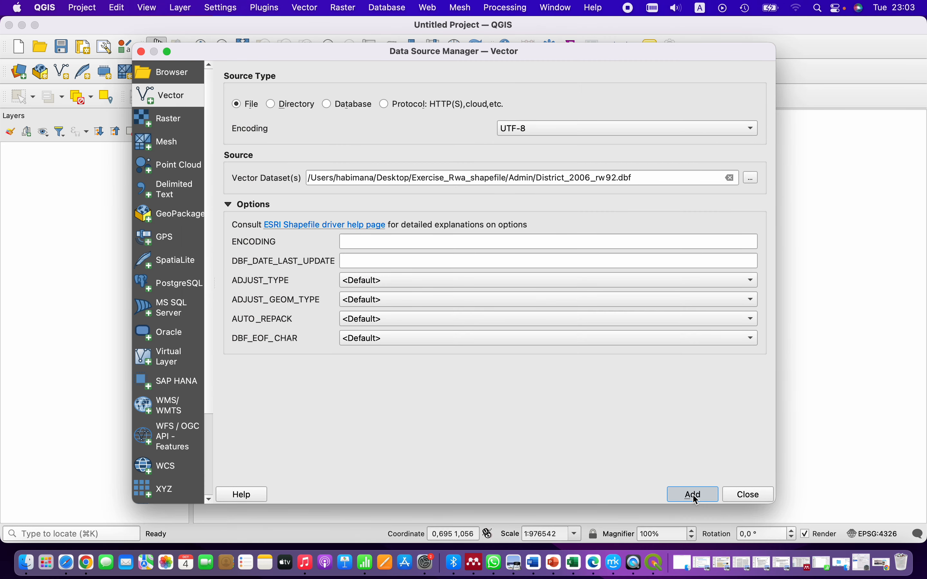
left_click(750, 494)
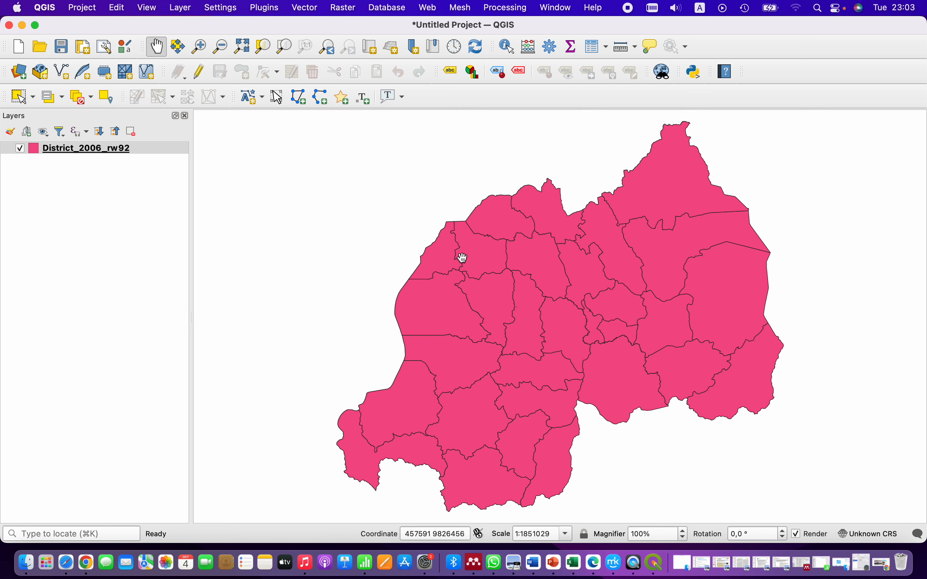
Step: Rename the District_2006_rw92 layer as Districts
right_click(78, 149)
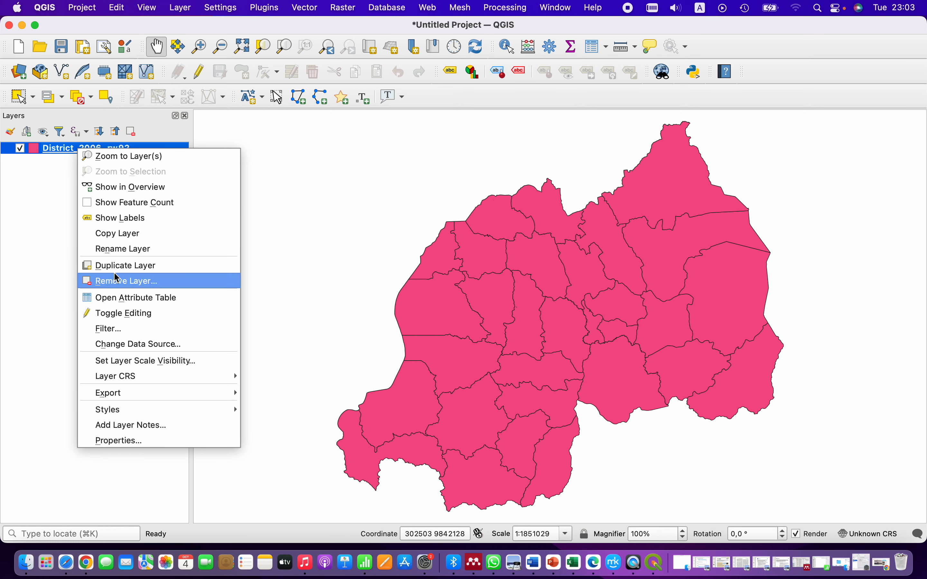
left_click(121, 250)
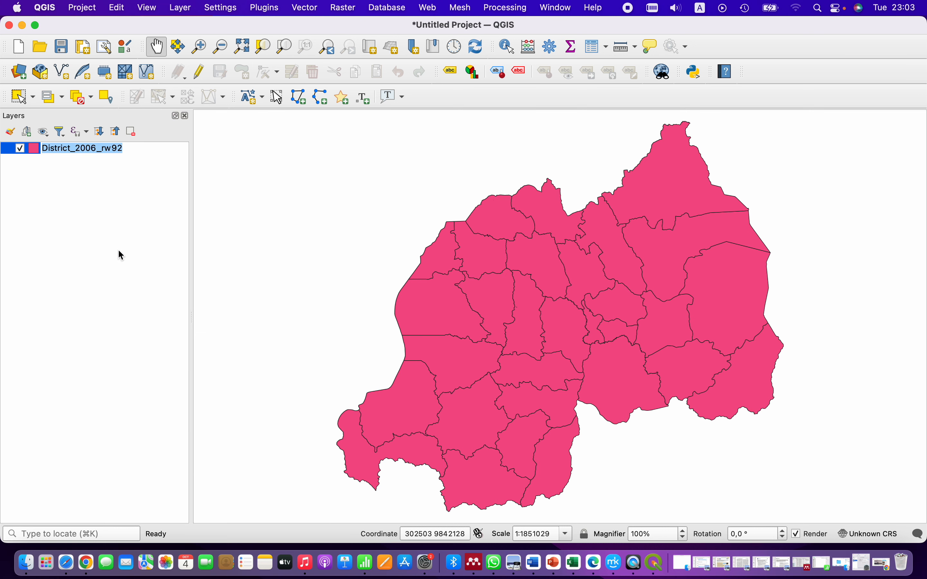
type("Districts")
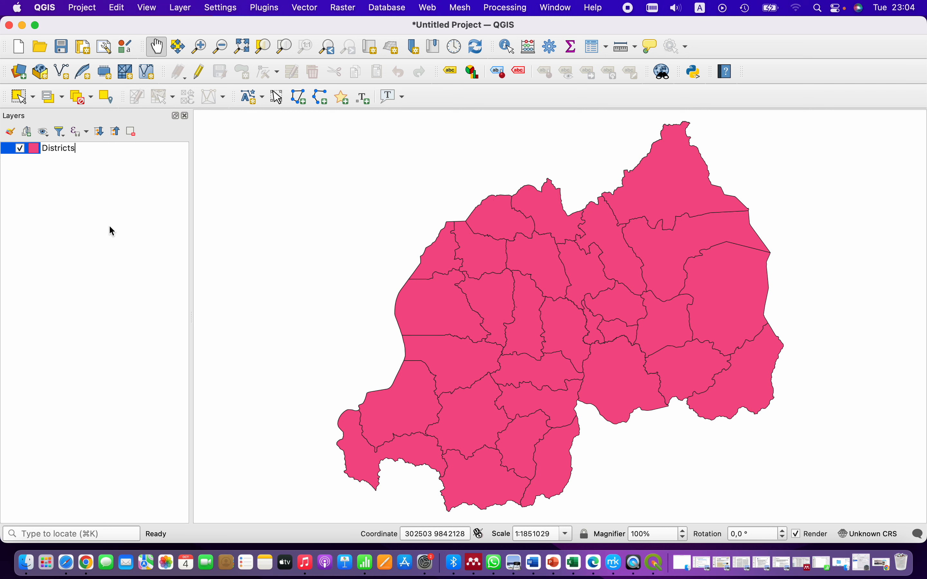
left_click(135, 231)
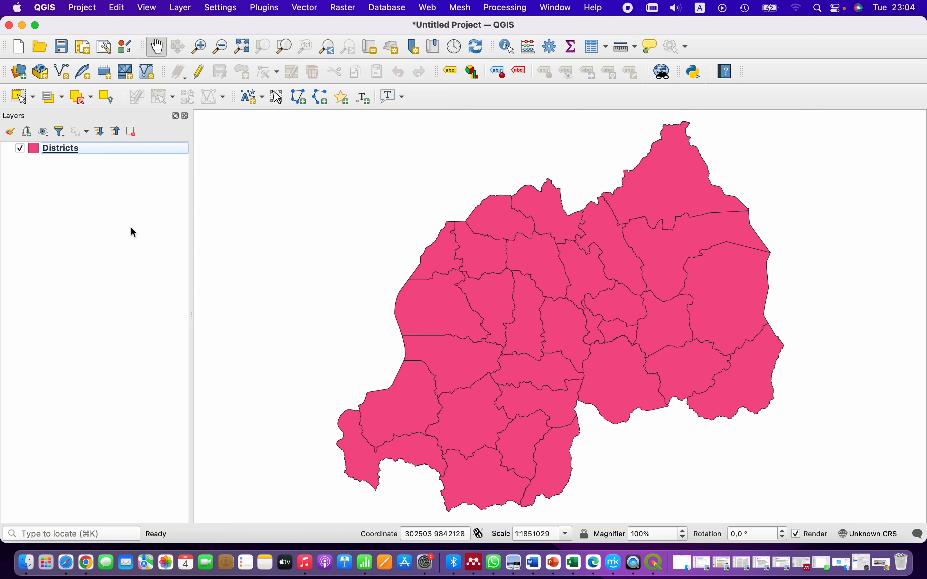
Step: Change the Districts layer's fill color to white and show its labels on the map
double_click(37, 149)
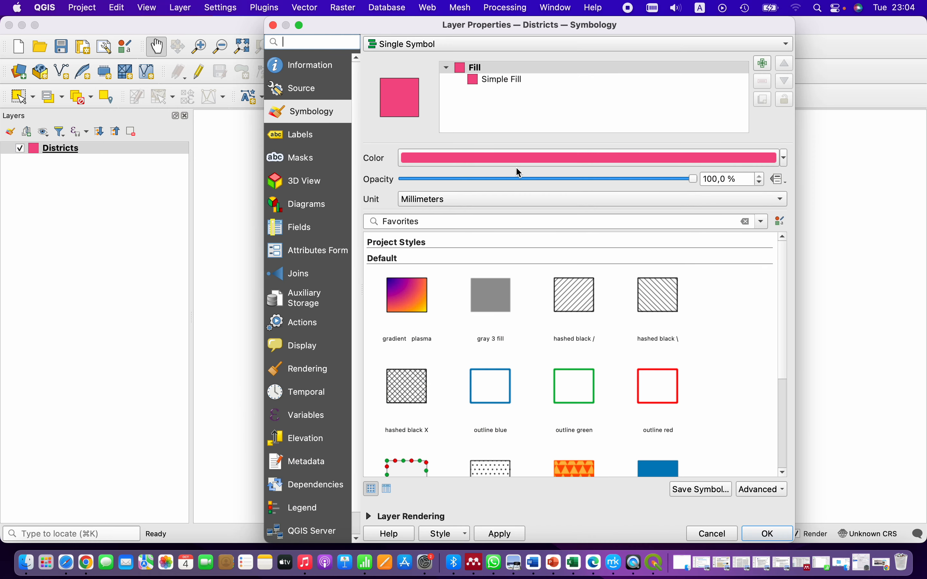
left_click(784, 159)
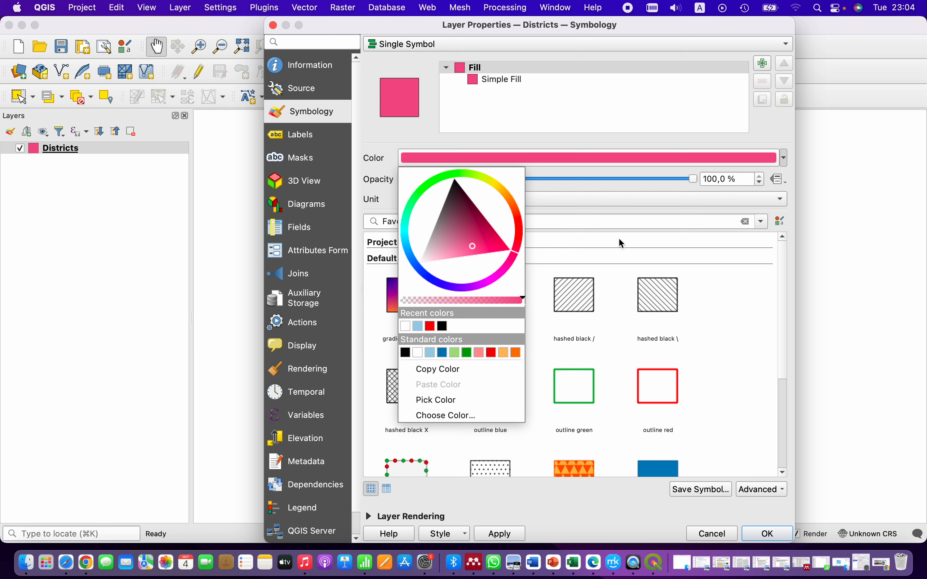
left_click(406, 326)
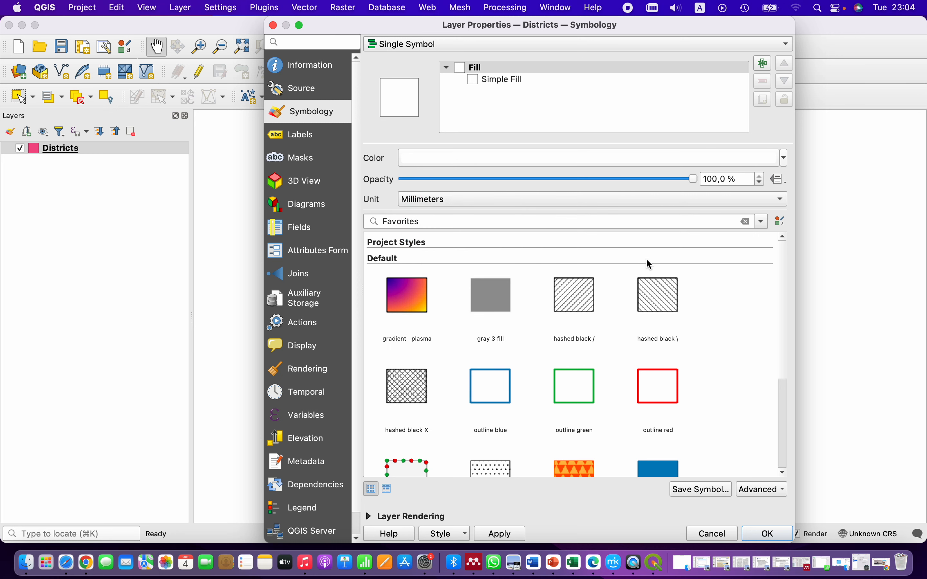
left_click(768, 533)
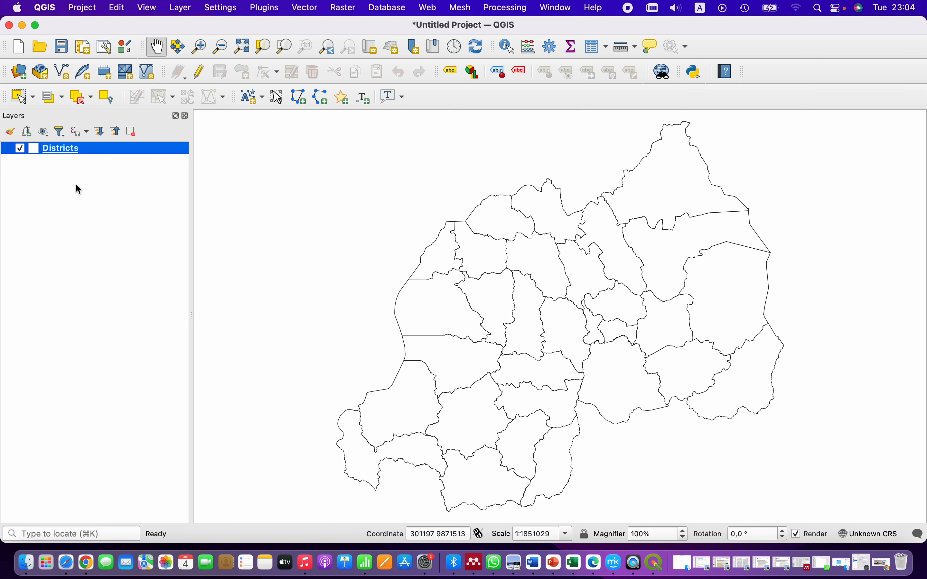
right_click(49, 148)
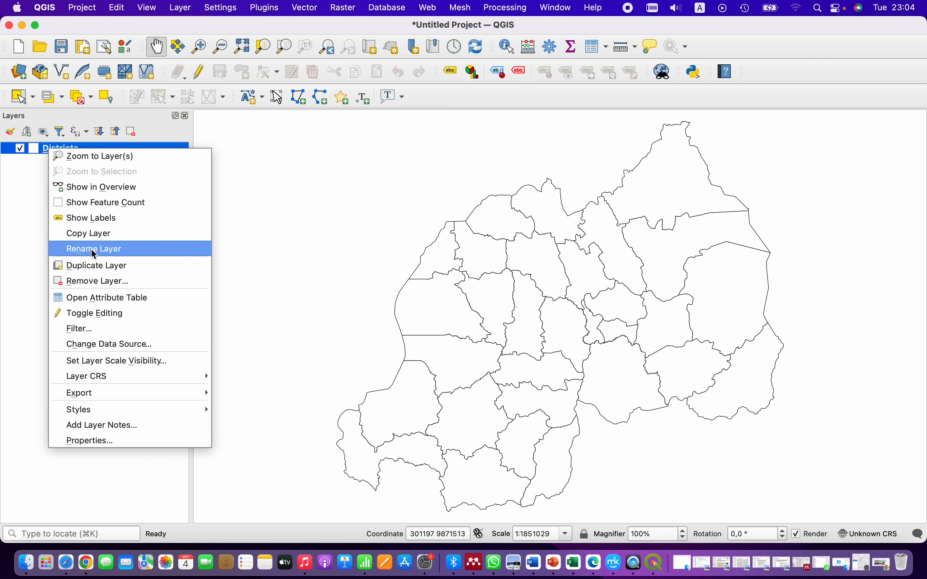
left_click(97, 220)
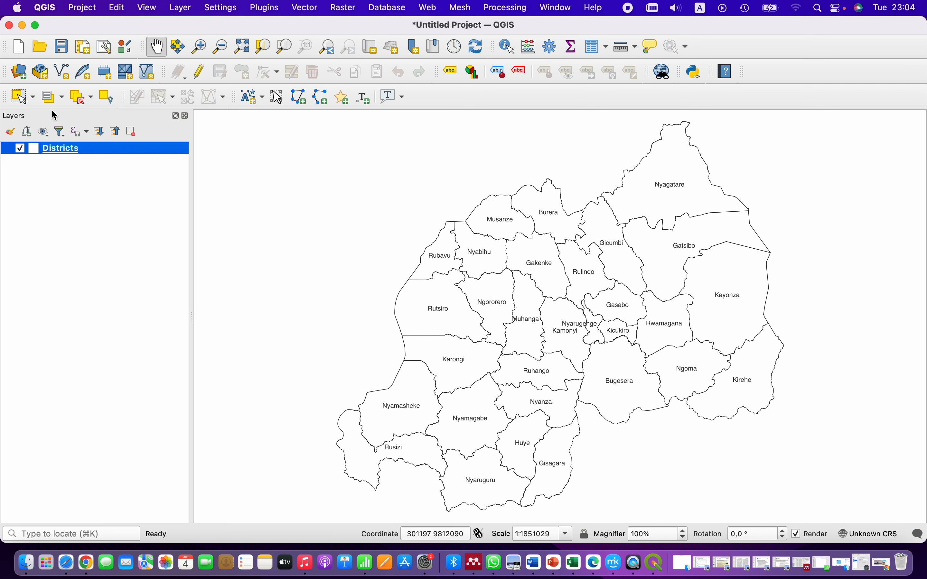
Step: Replace the vector data source with the GPS DATA CSV file from the Desktop
left_click(20, 73)
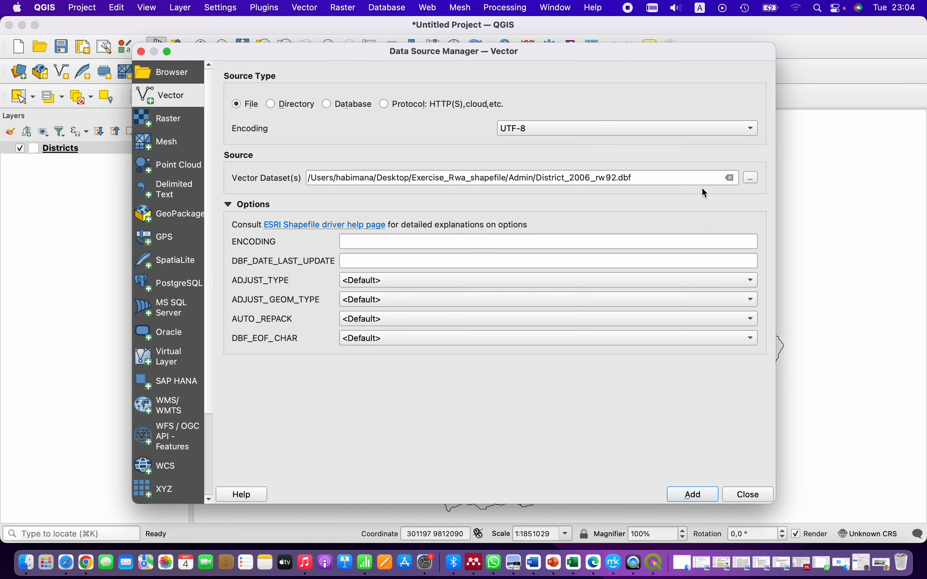
left_click(730, 177)
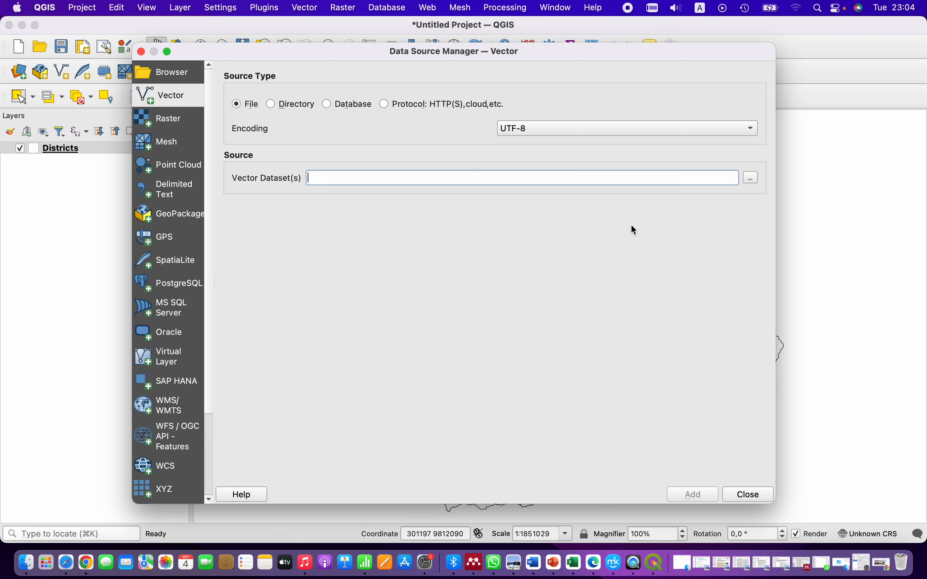
left_click(751, 178)
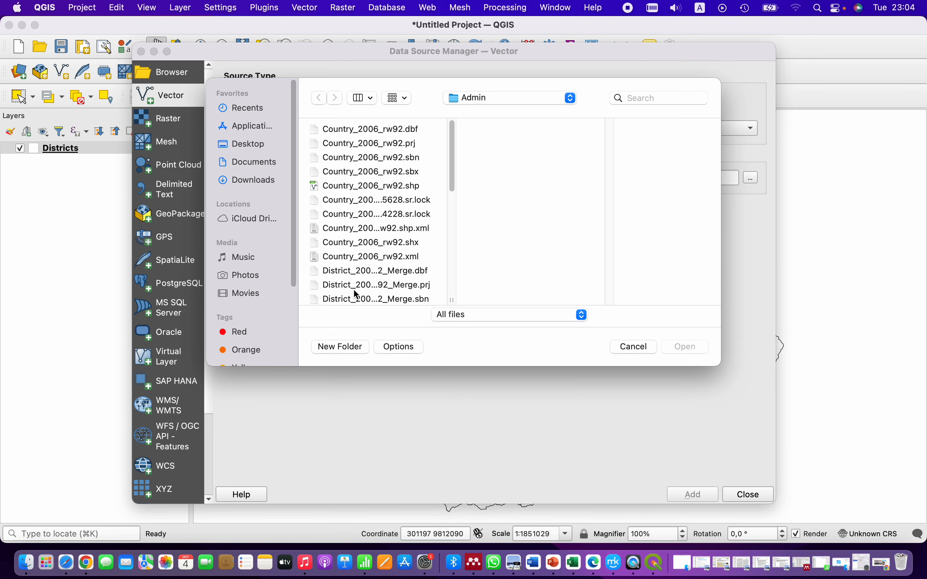
left_click(253, 144)
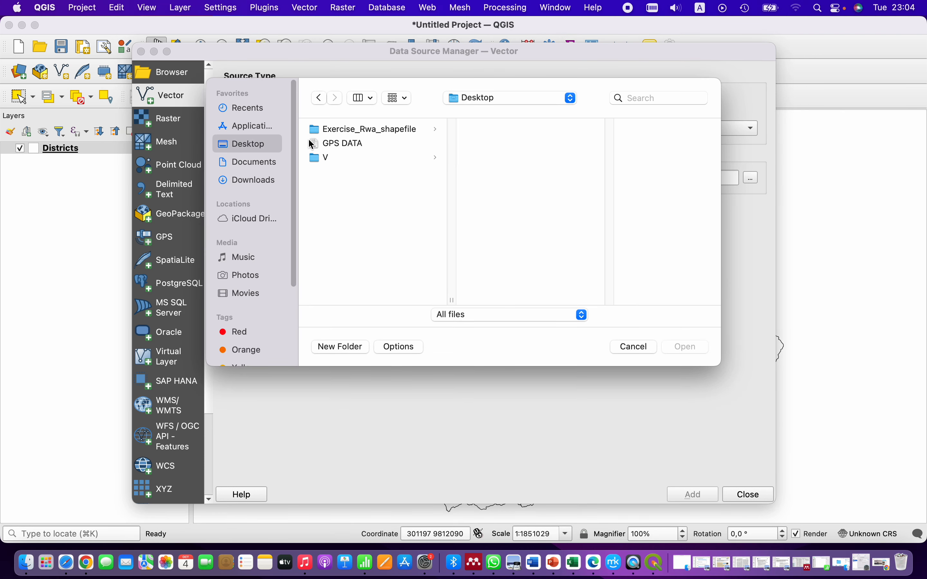
left_click(335, 145)
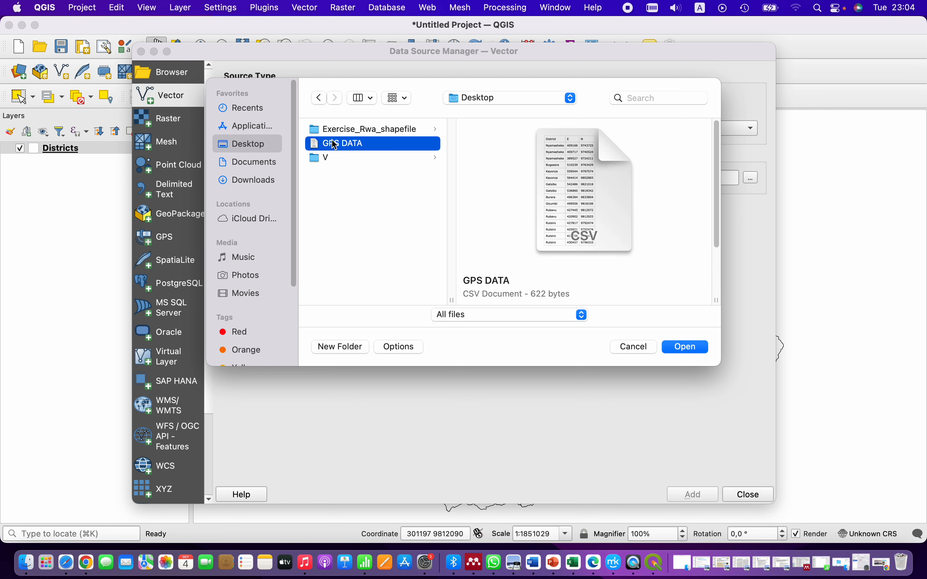
left_click(685, 350)
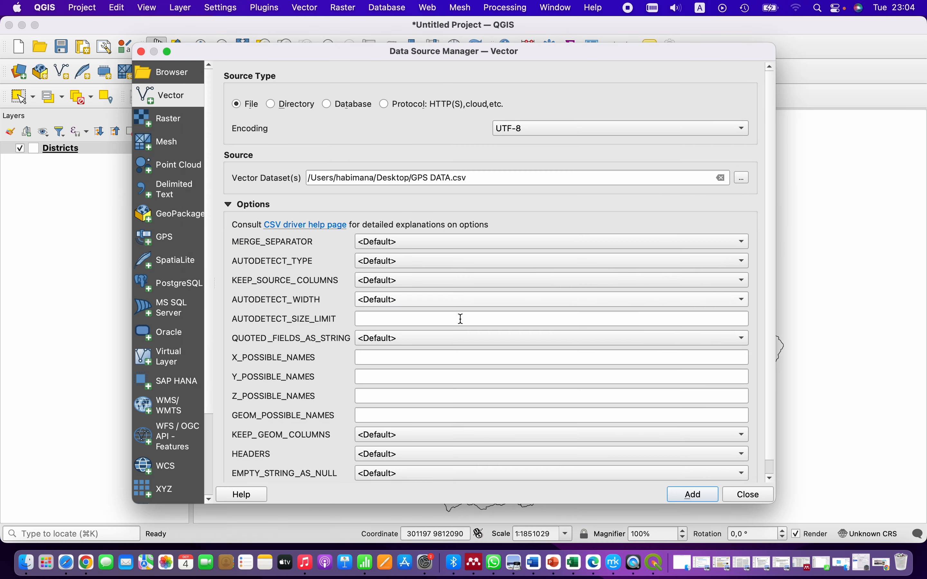
Step: Set the CSV coordinate options to E for X_POSSIBLE_NAMES and N for Y_POSSIBLE_NAMES
left_click(377, 356)
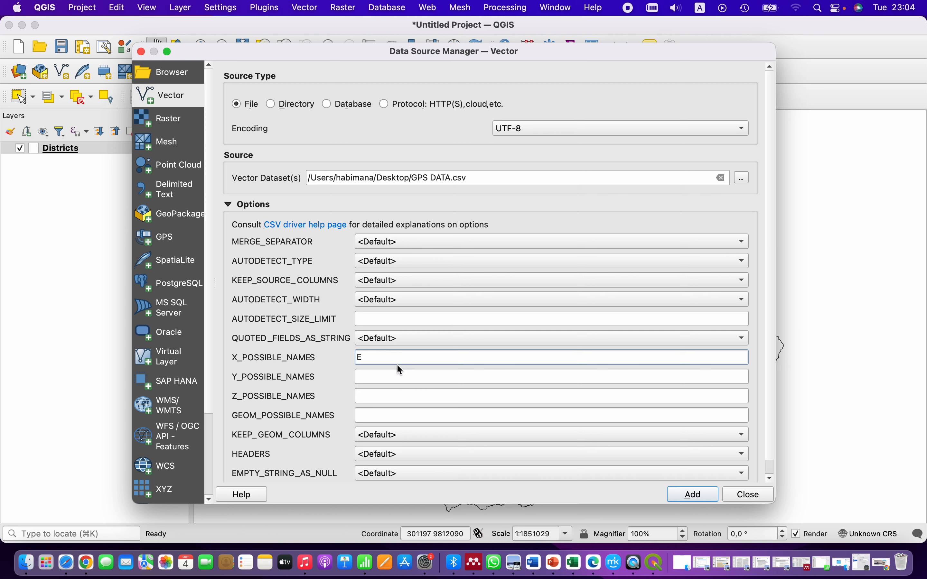
left_click(393, 373)
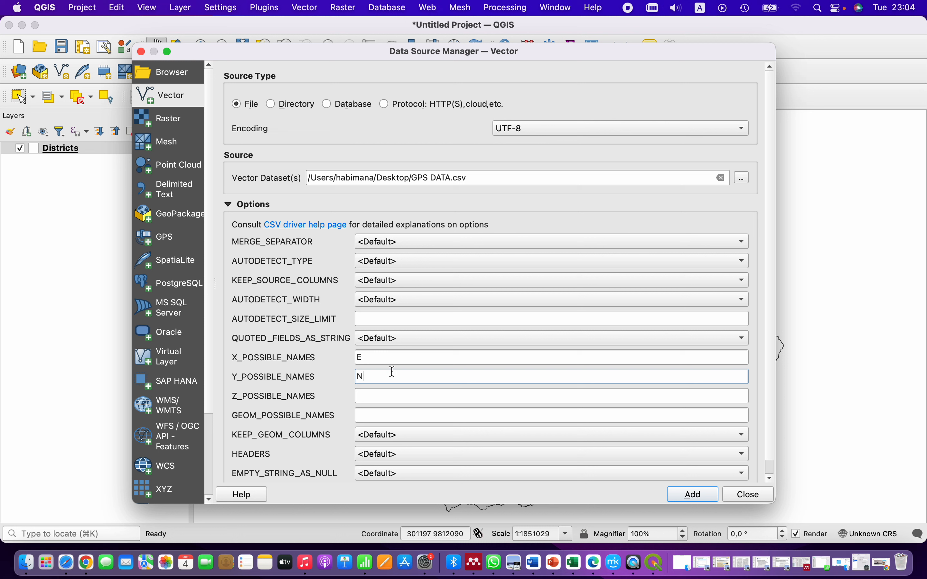
left_click(380, 358)
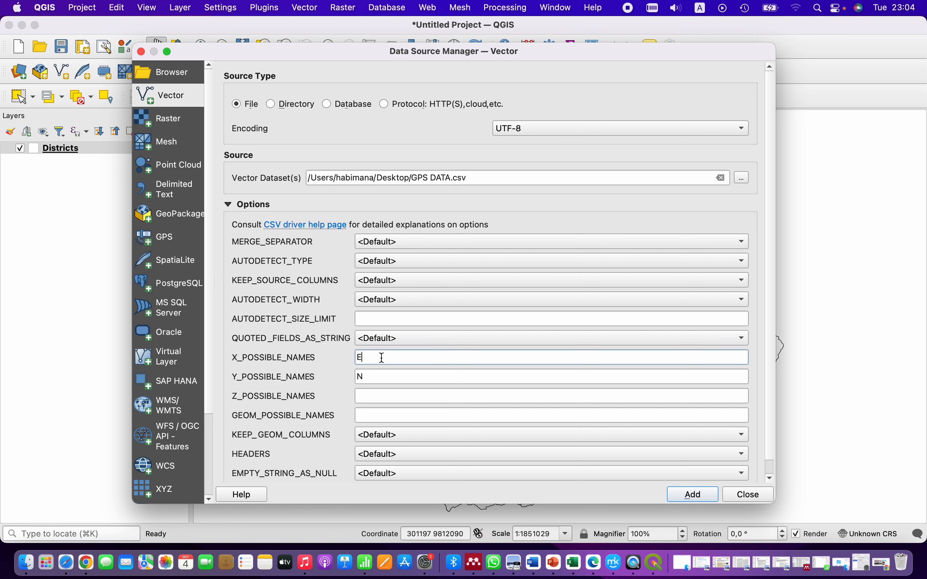
Step: Add the GPS DATA points to the map as a layer and close the data source manager
left_click(385, 376)
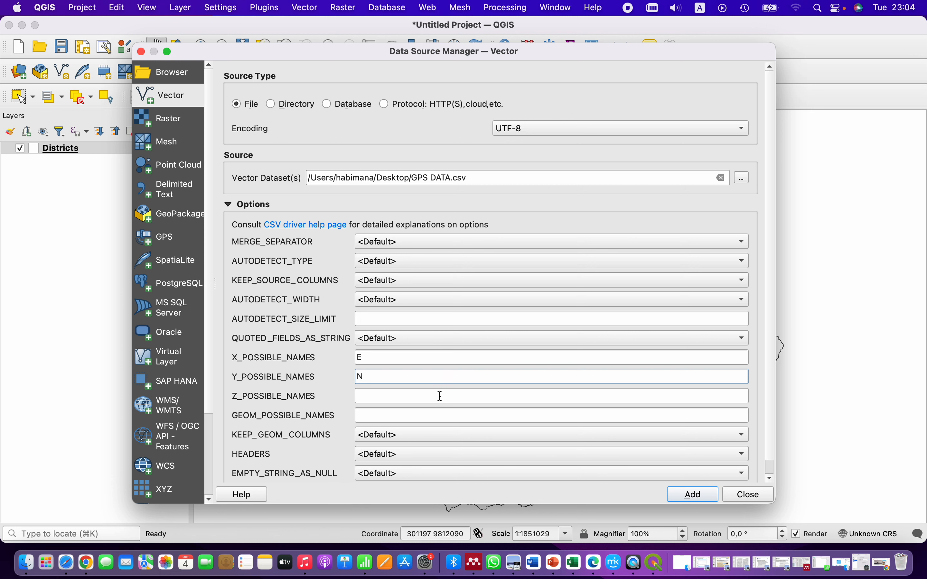
left_click(706, 497)
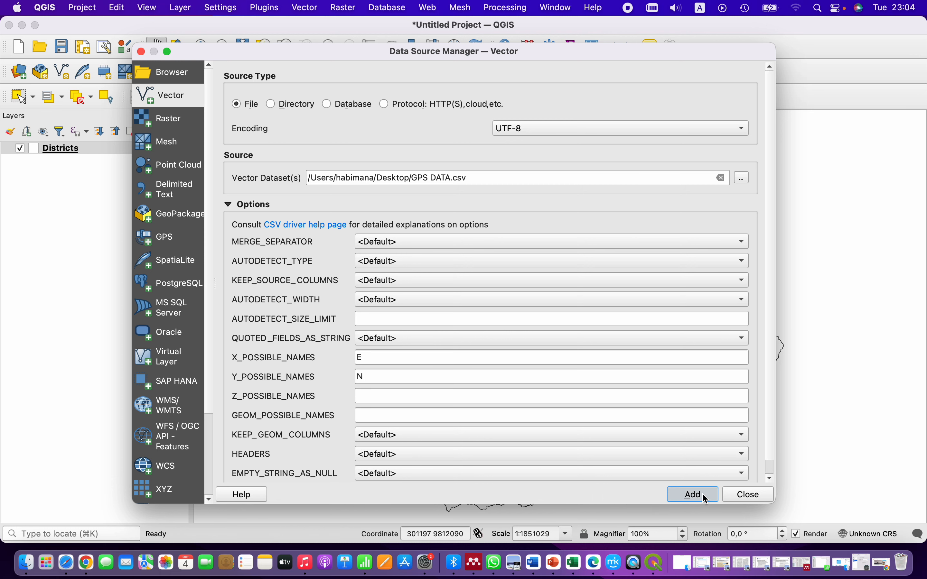
left_click(741, 497)
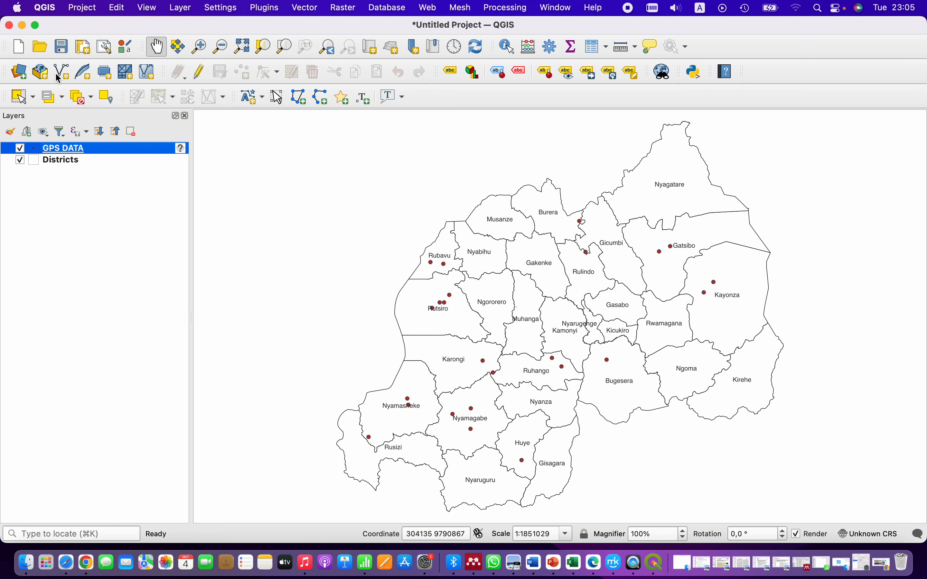
Step: Open the GPS DATA file from the Desktop in Numbers, check its E and N column headers, and return to QGIS
left_click(22, 25)
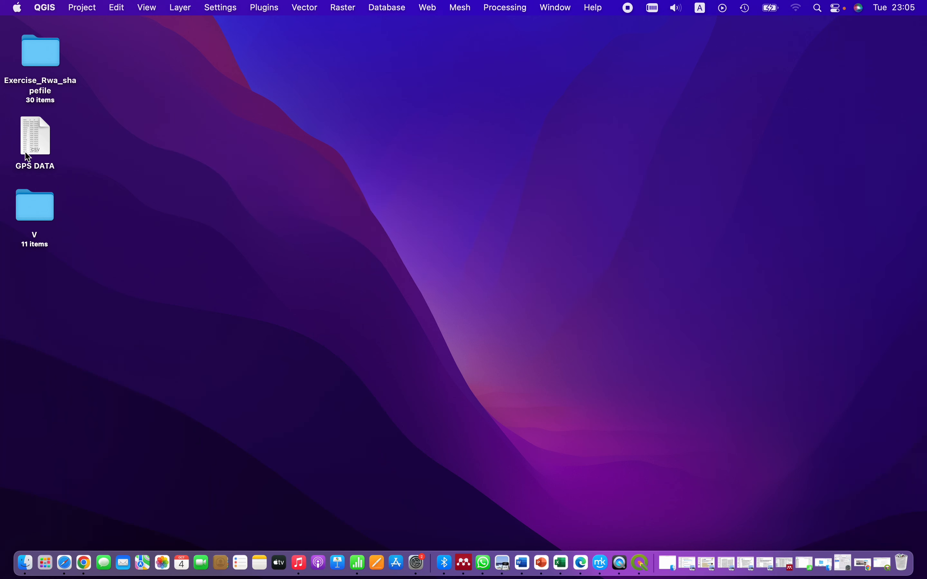
double_click(27, 146)
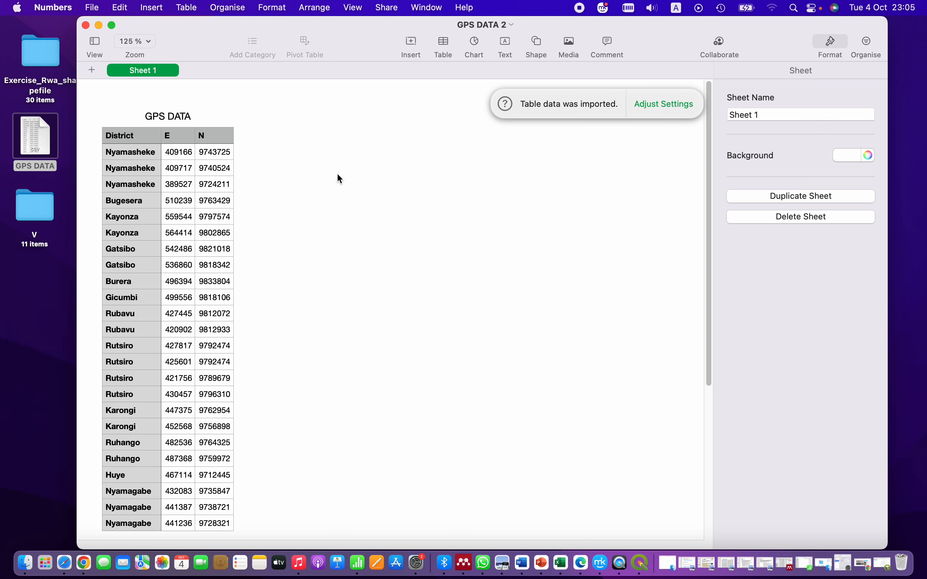
left_click(169, 146)
left_click(217, 144)
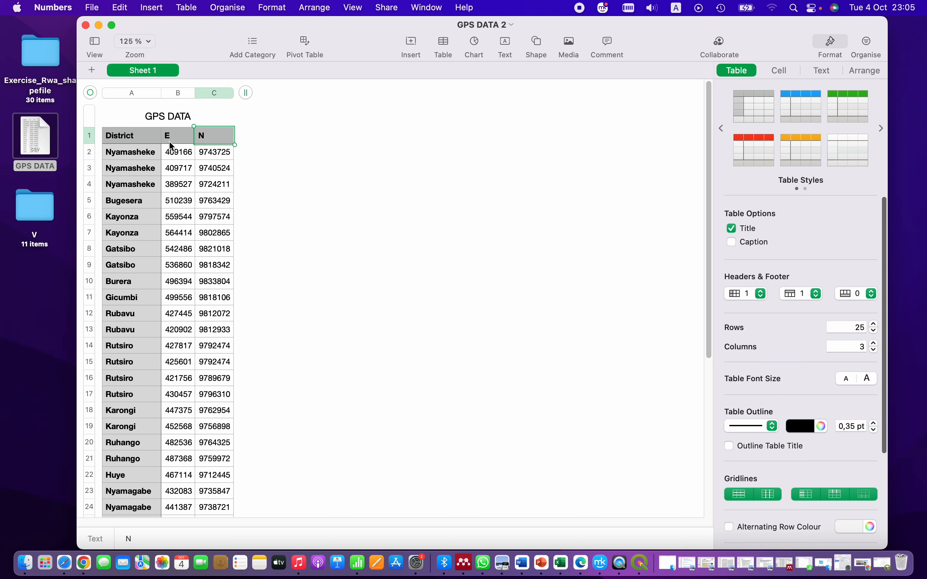
left_click(99, 25)
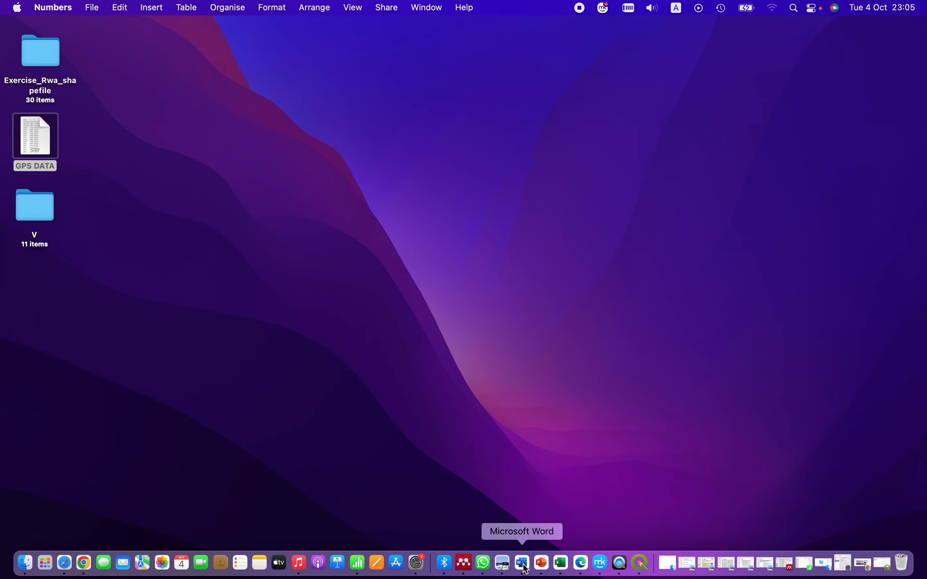
left_click(641, 564)
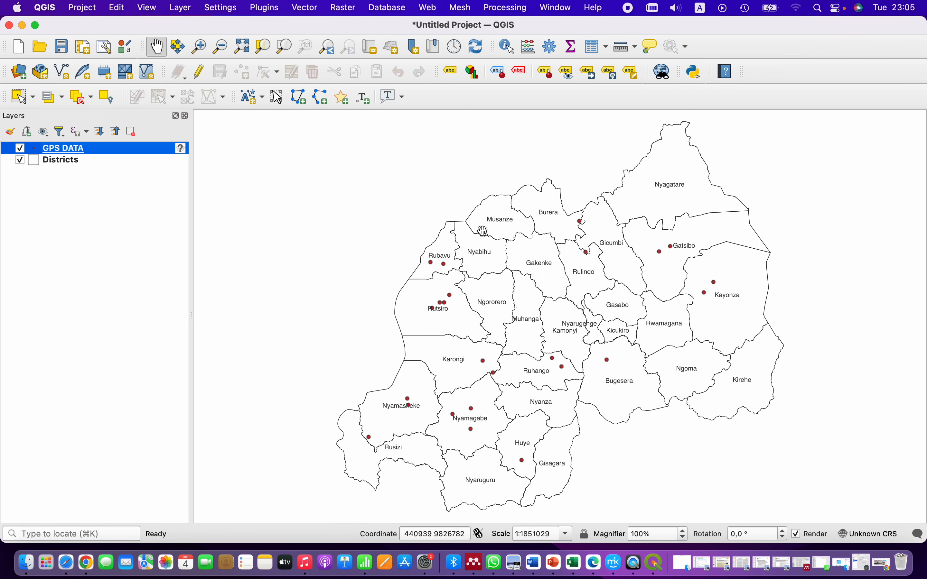
Step: Rename the GPS DATA layer as Sampling Locations
right_click(56, 154)
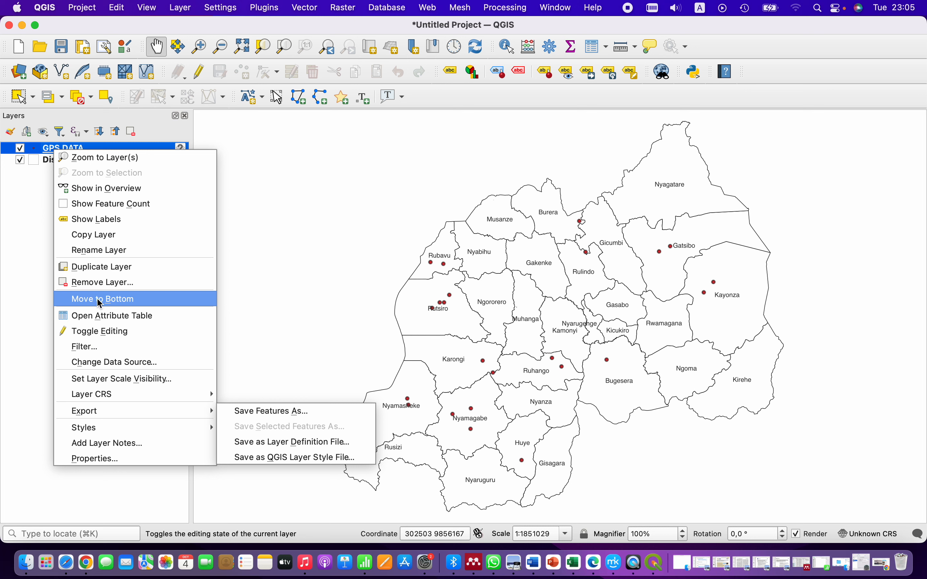
left_click(105, 250)
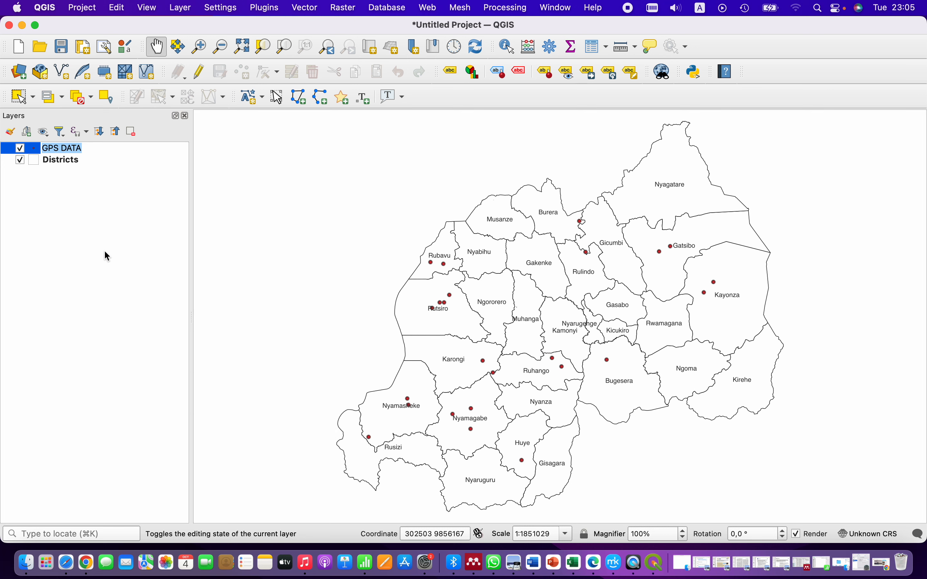
type("Sampling Locations")
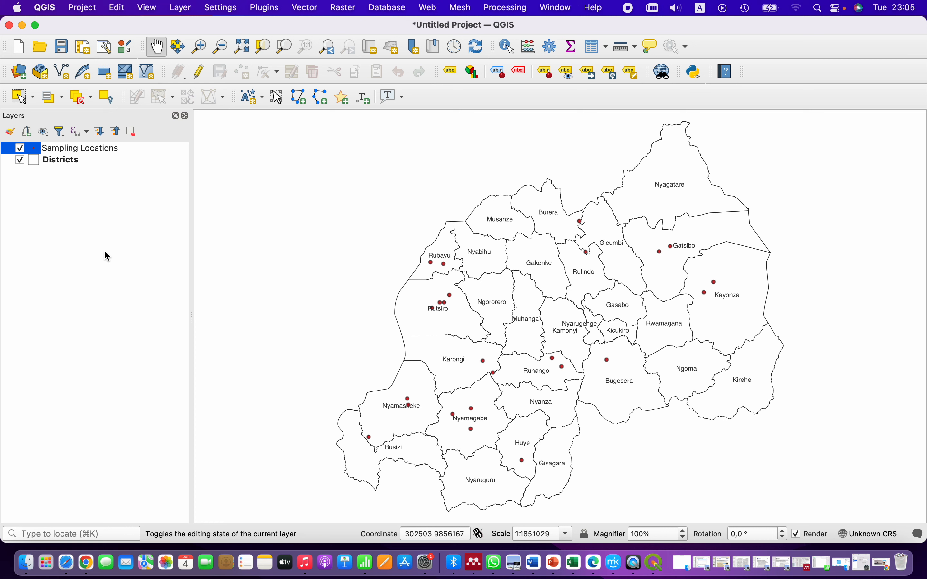
key("Return")
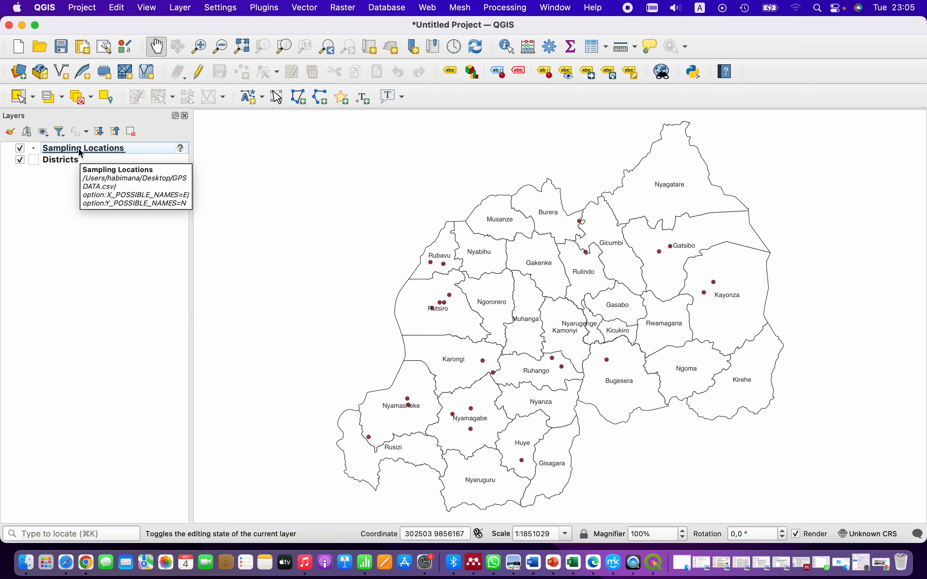
Step: Set the Sampling Locations marker size to 4 millimeters and apply the dot red symbol
double_click(78, 148)
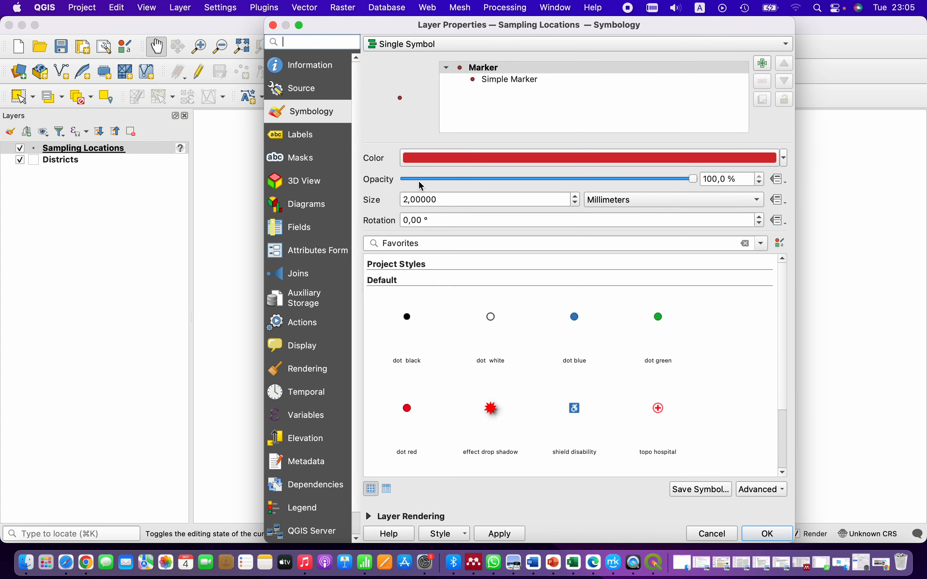
left_click_drag(409, 202, 399, 200)
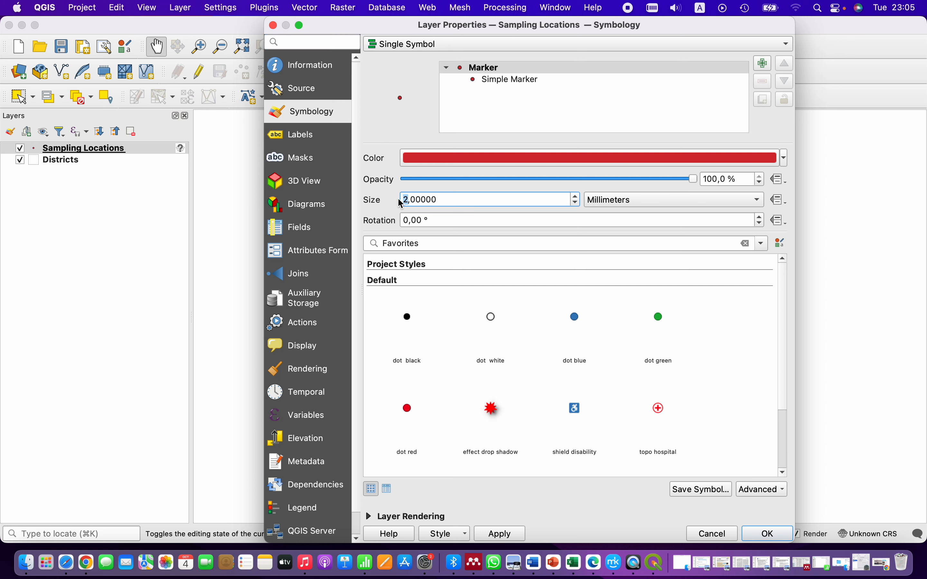
type("4")
left_click(409, 412)
left_click(774, 534)
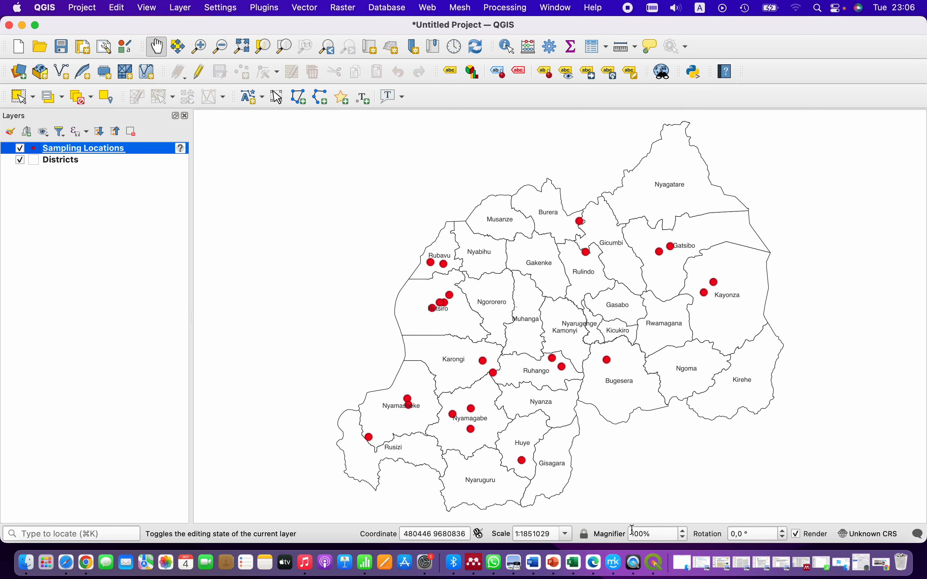
Step: Set the map magnifier to 130%
left_click(643, 535)
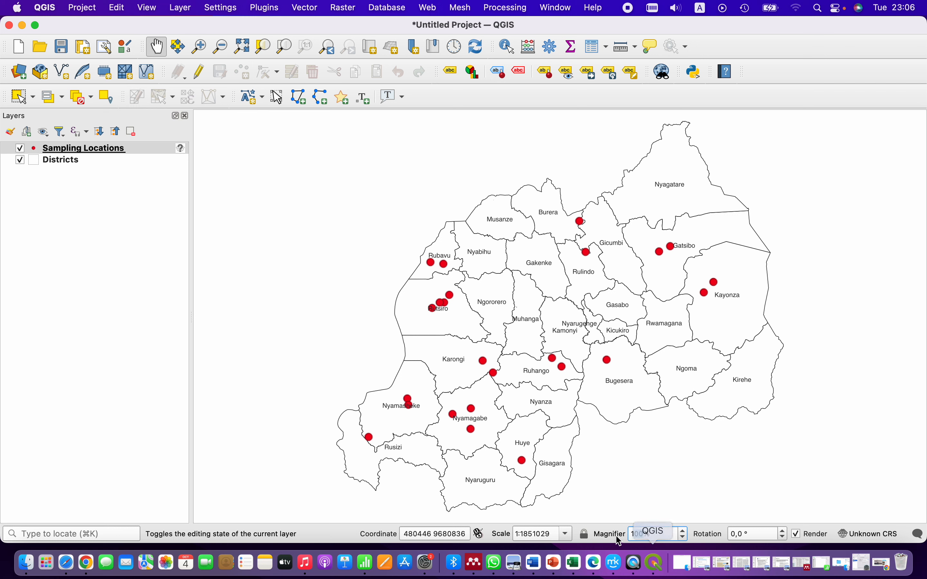
left_click(646, 535)
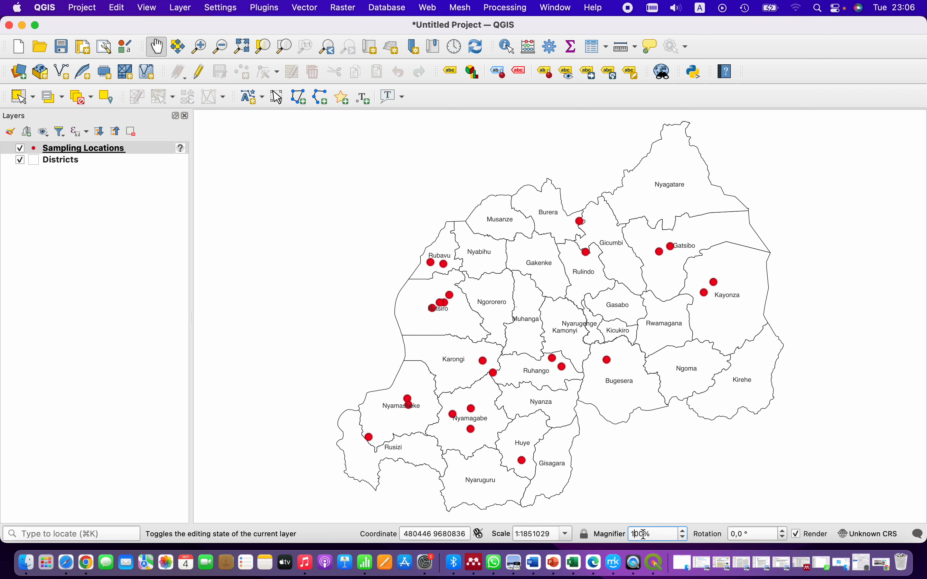
key("BackSpace")
type("3")
key("Return")
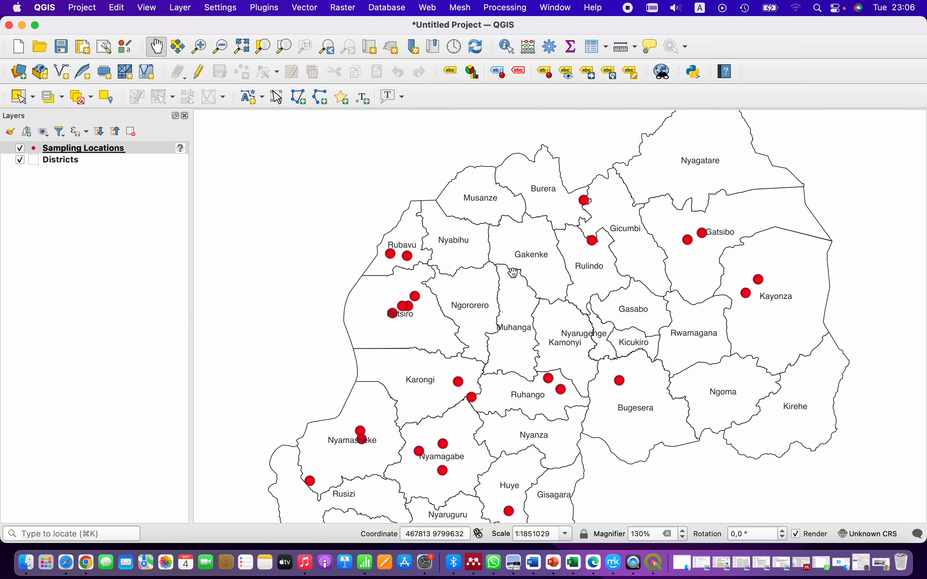
Step: Clear the current vector dataset and browse to the Rwanda_Shapefiles_ITRF_2005 folder inside Exercise_Rwa_shapefile on the Desktop
left_click(19, 72)
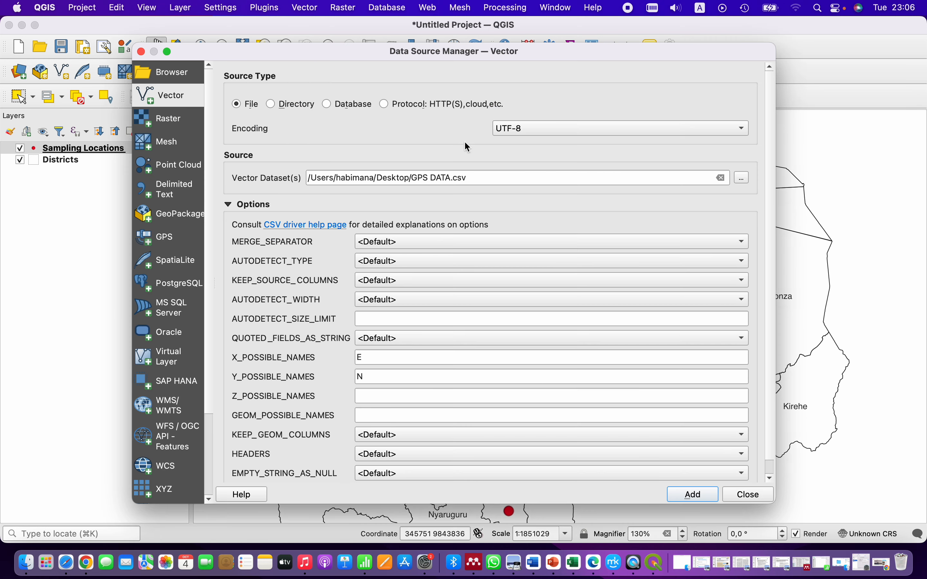
left_click(722, 179)
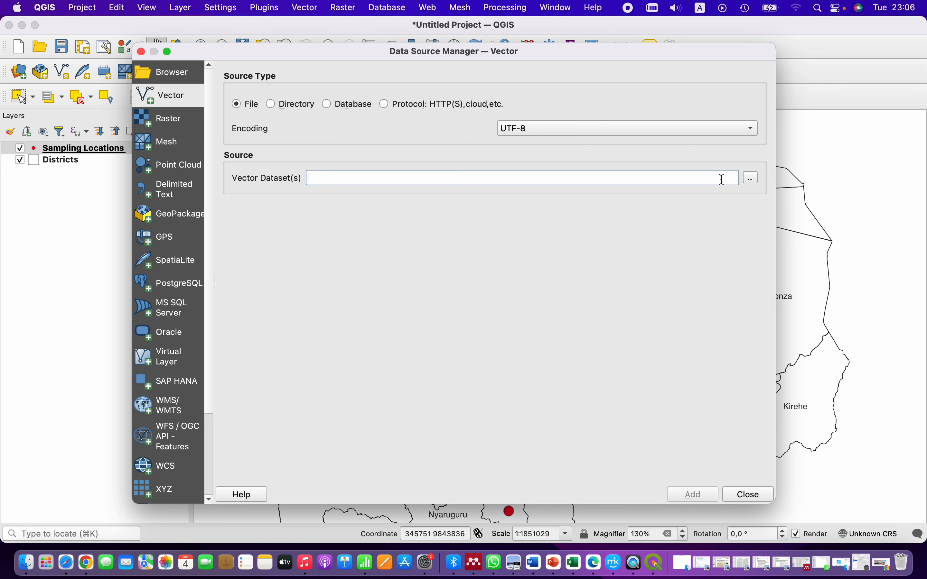
left_click(751, 178)
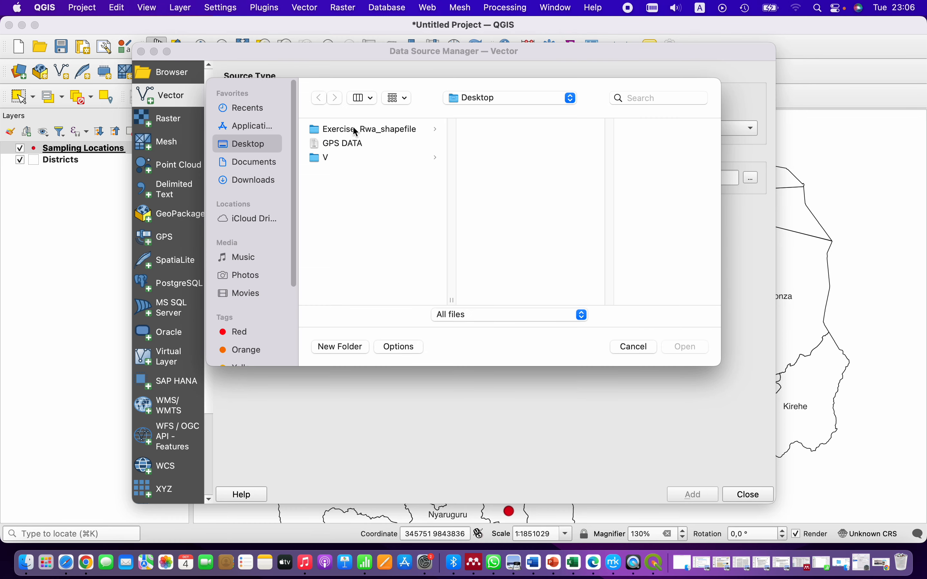
left_click(359, 131)
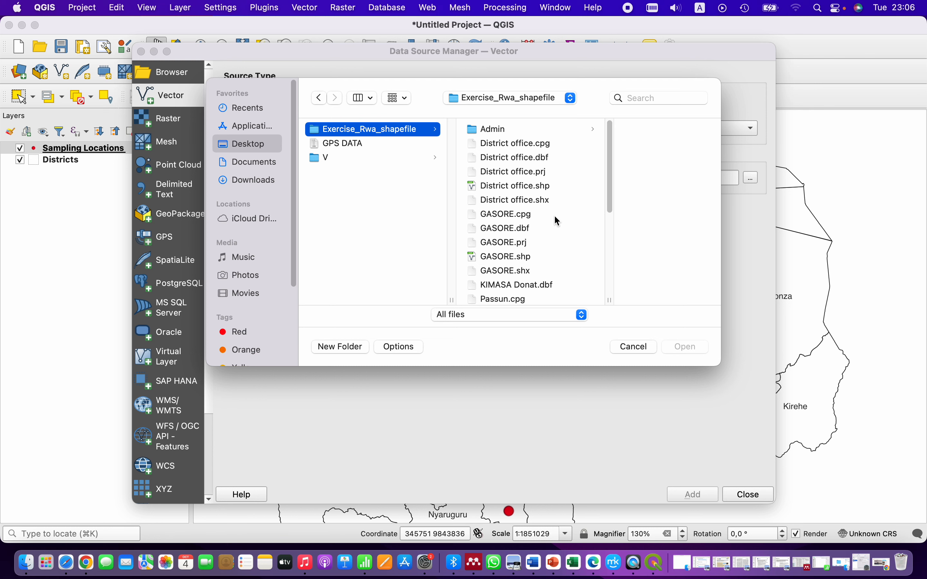
scroll(558, 221, "down", 10)
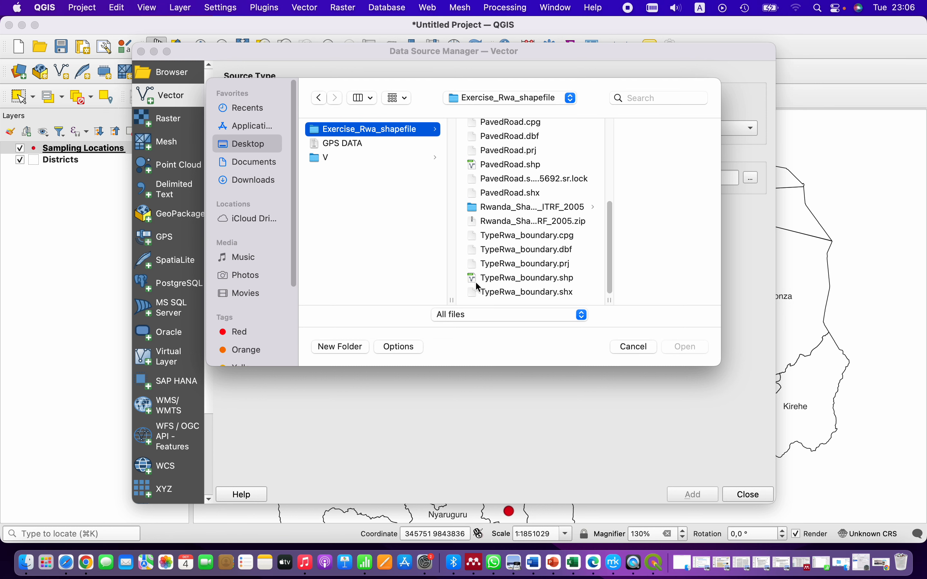
left_click(538, 210)
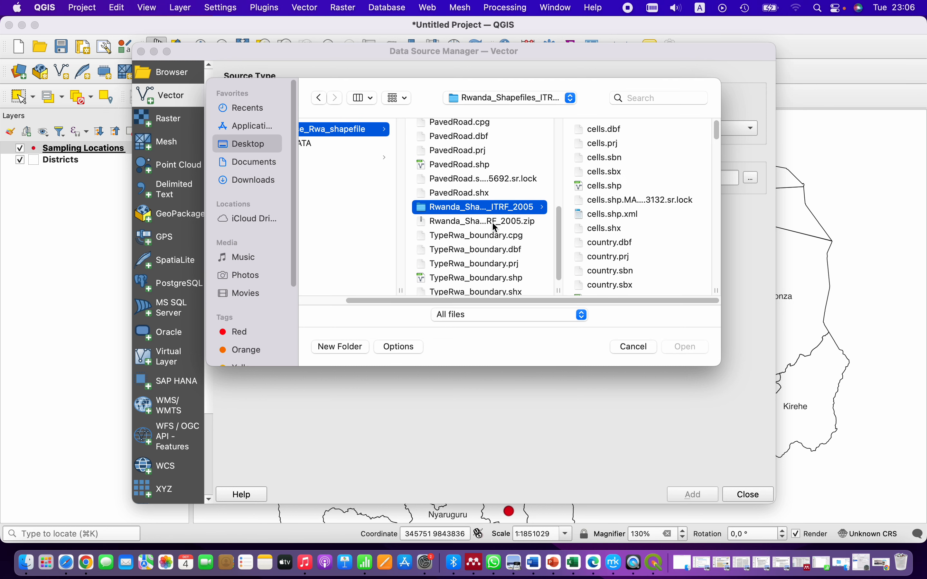
Step: Choose lakes_Merge.shp from the folder, add it to the map as a layer and close the data source manager
scroll(496, 227, "down", 1)
scroll(629, 194, "down", 5)
scroll(629, 195, "down", 10)
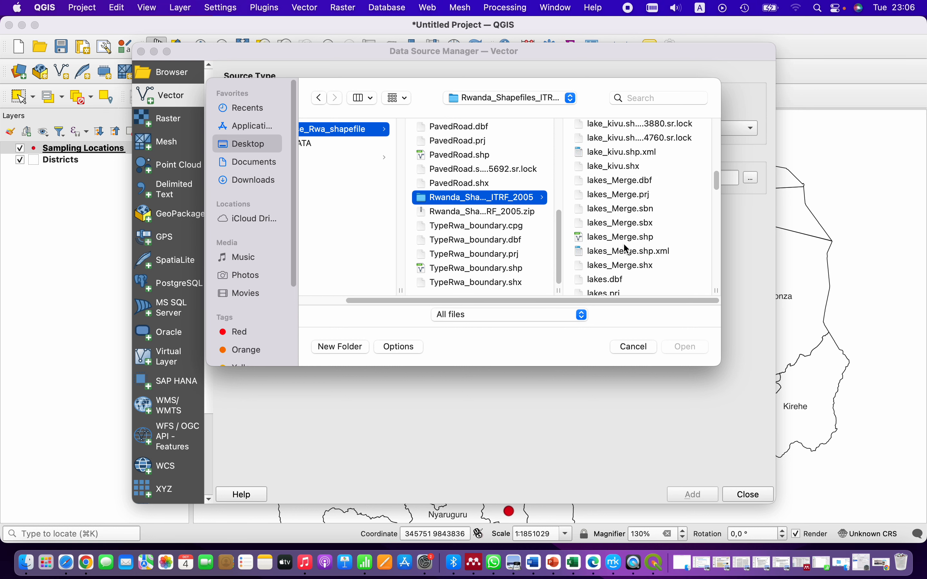
left_click(629, 239)
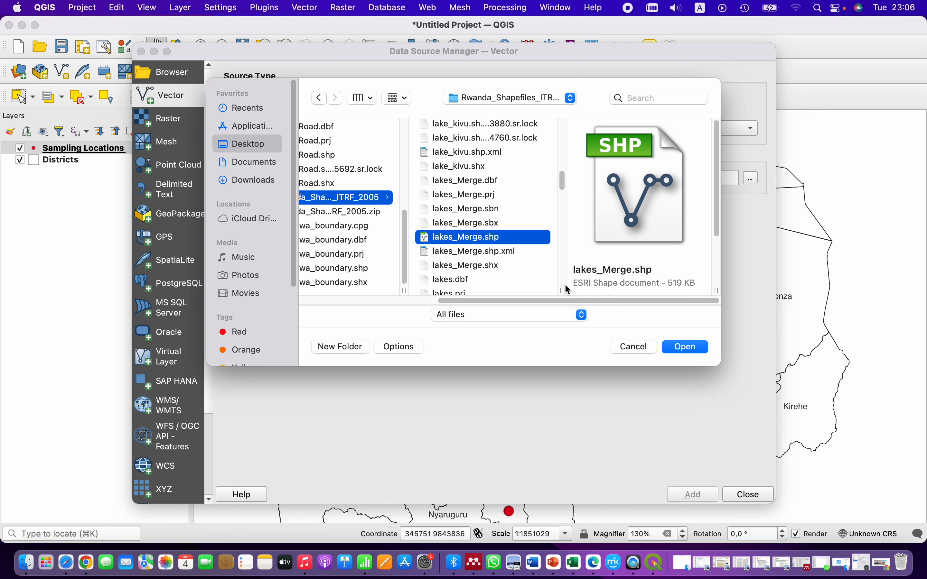
left_click(687, 347)
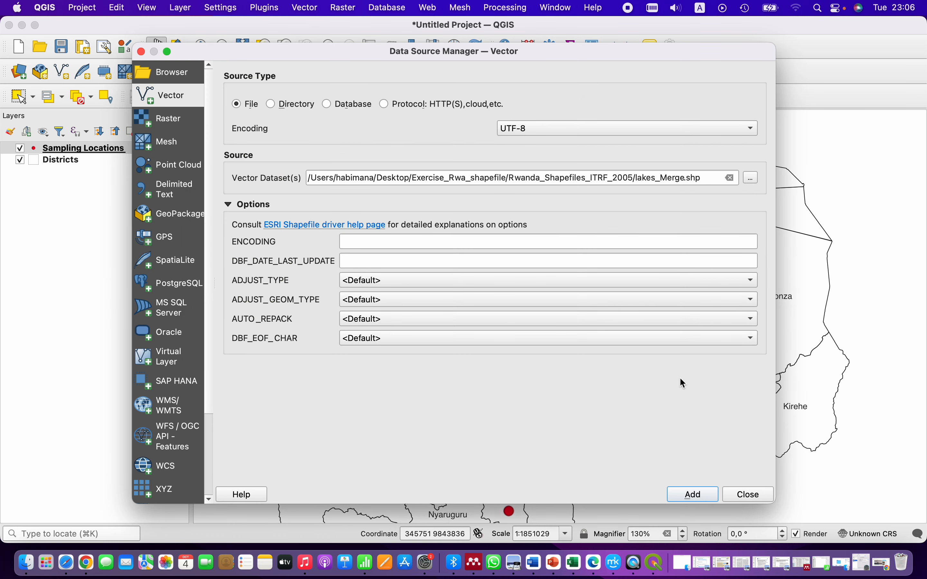
left_click(697, 499)
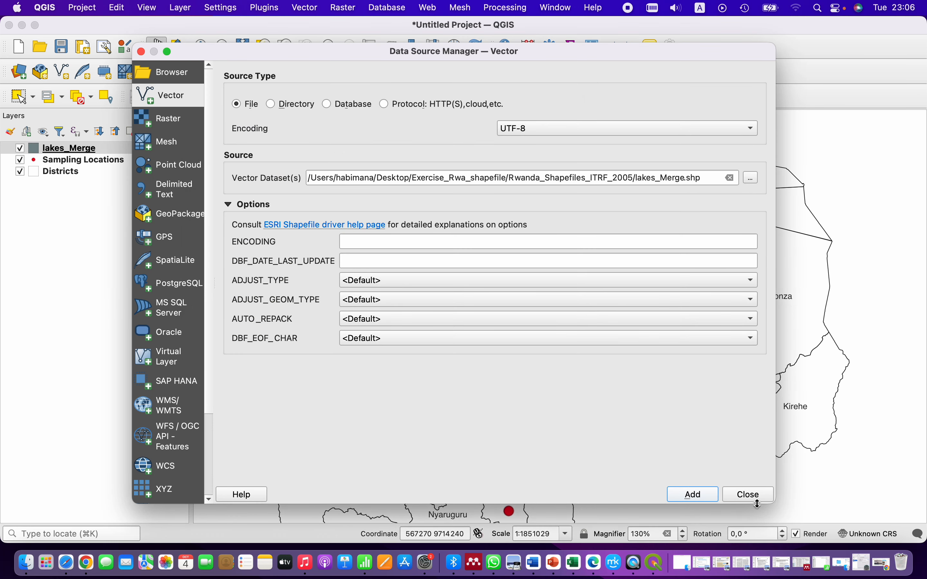
left_click(750, 497)
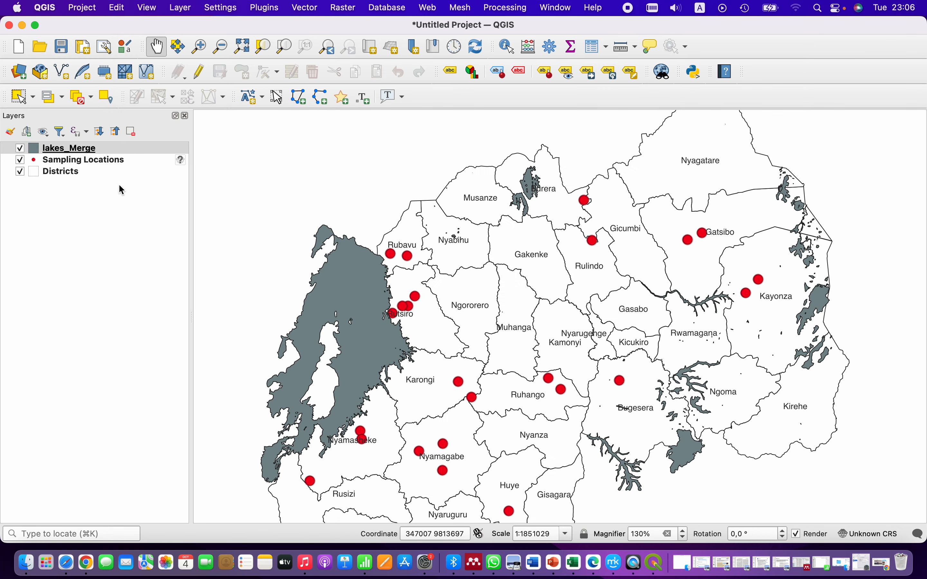
Step: Show the labels of the lakes_Merge layer and style it with the simple blue fill
right_click(65, 153)
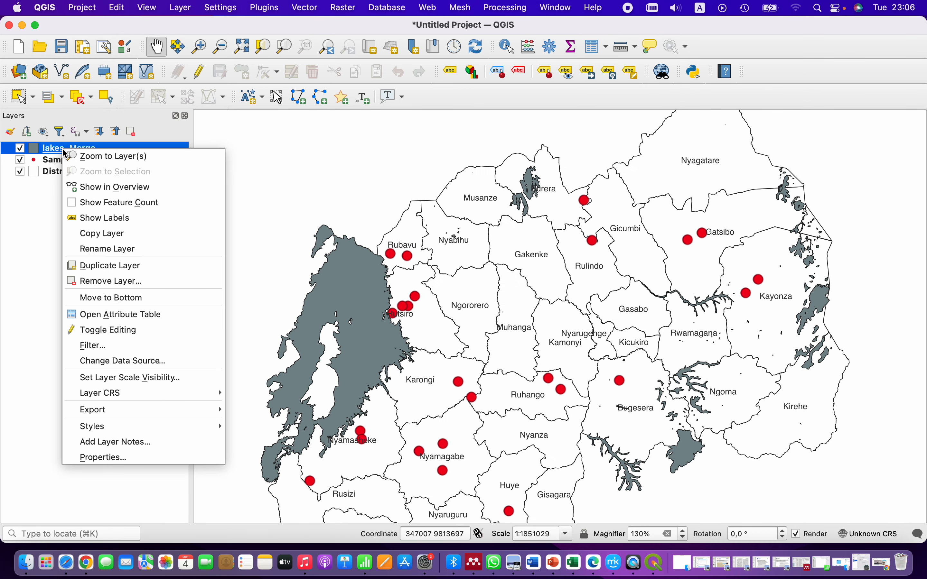
left_click(106, 218)
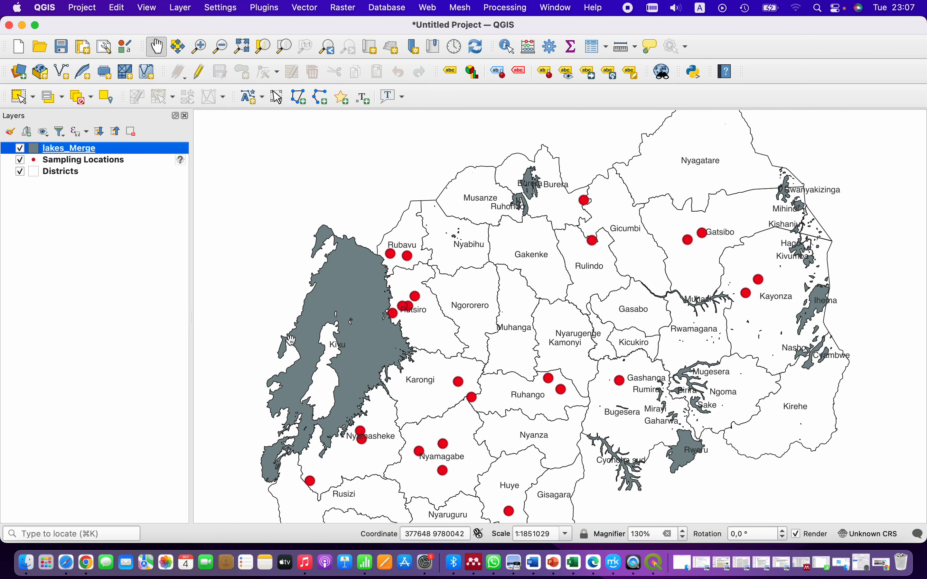
double_click(61, 153)
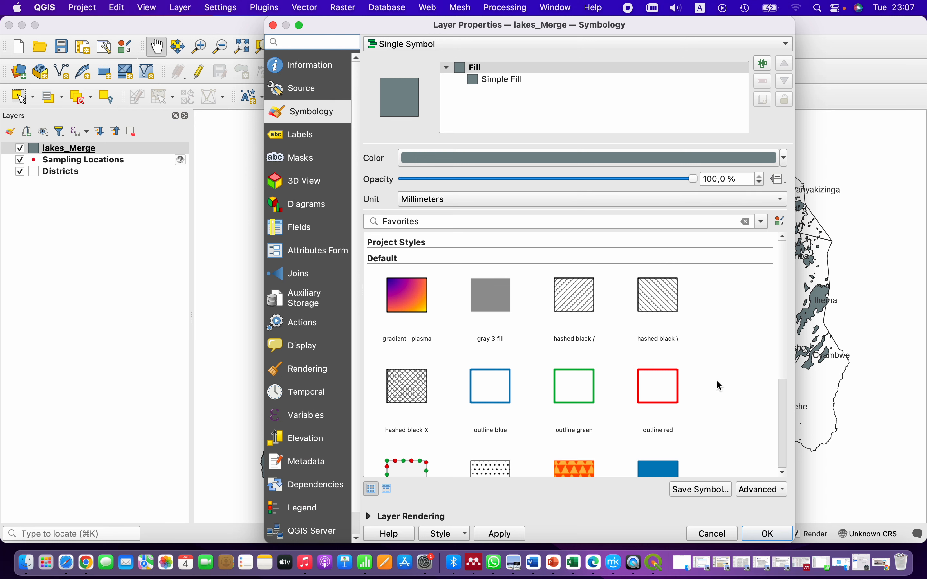
scroll(717, 381, "down", 4)
left_click(661, 329)
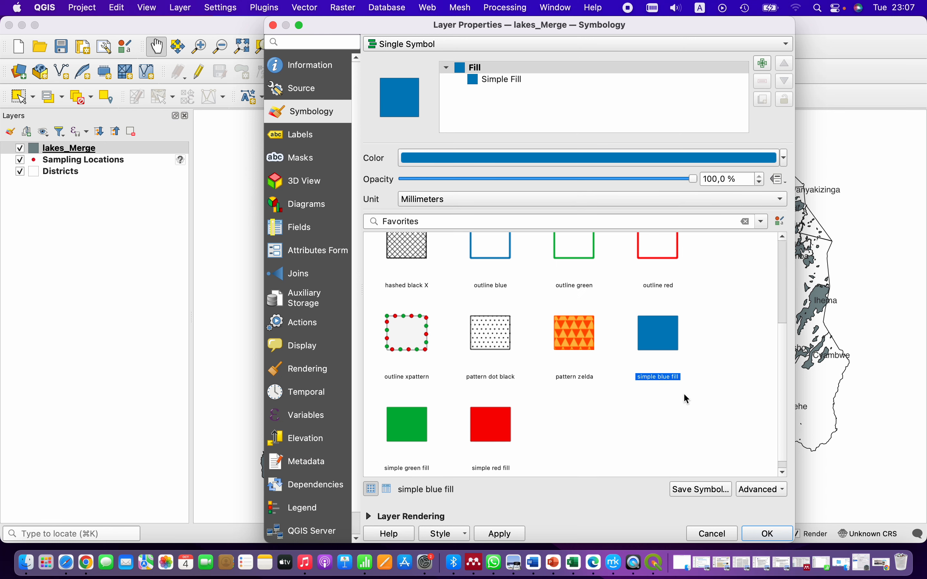
left_click(764, 534)
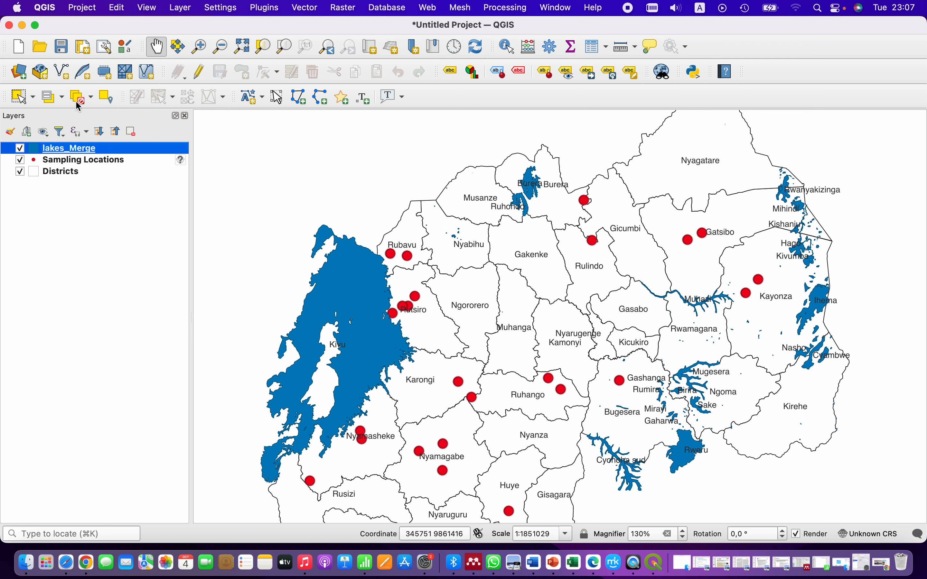
Step: Open the data source manager, clear the vector dataset and browse to Desktop > Exercise_Rwa_shapefile > Rwanda_Shapefiles_ITRF_2005
left_click(20, 74)
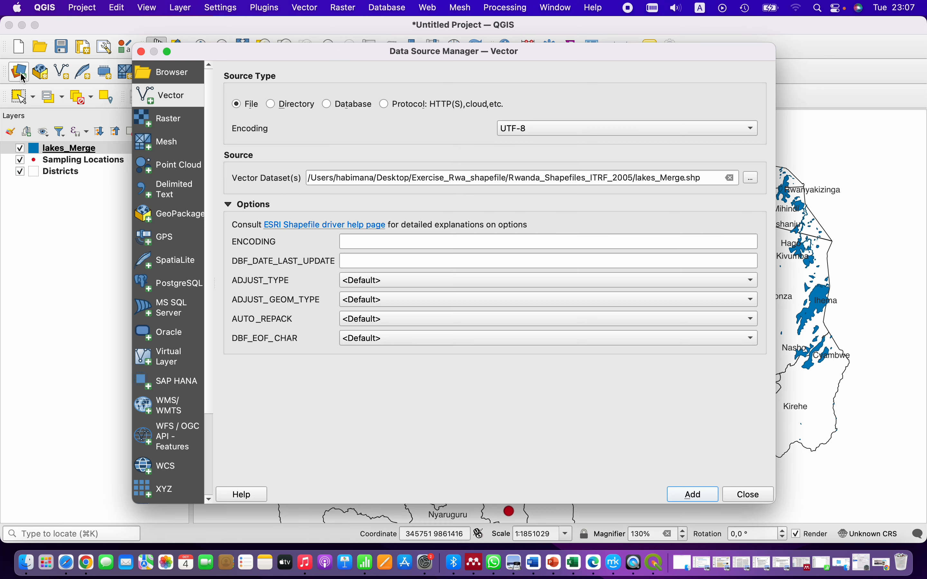
left_click(732, 179)
left_click(751, 178)
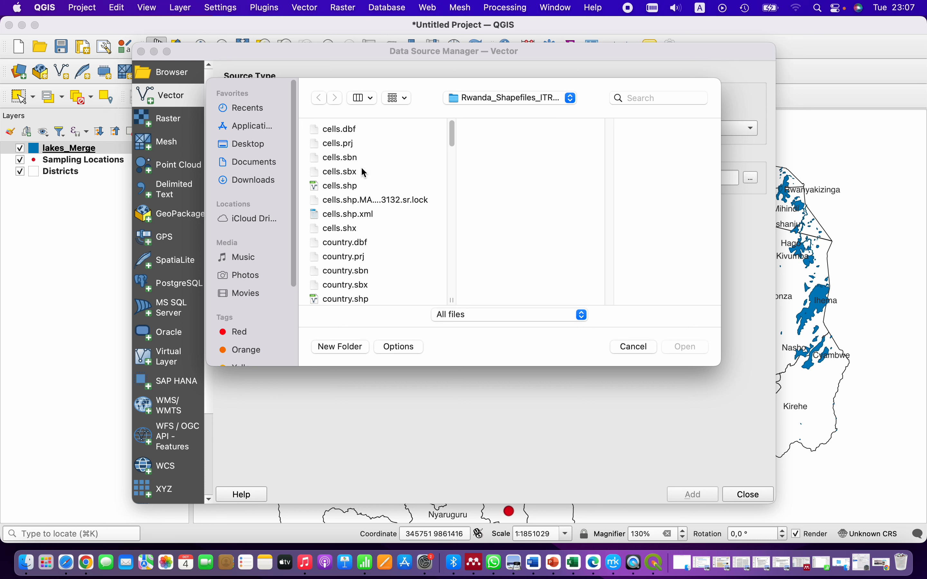
scroll(391, 209, "down", 5)
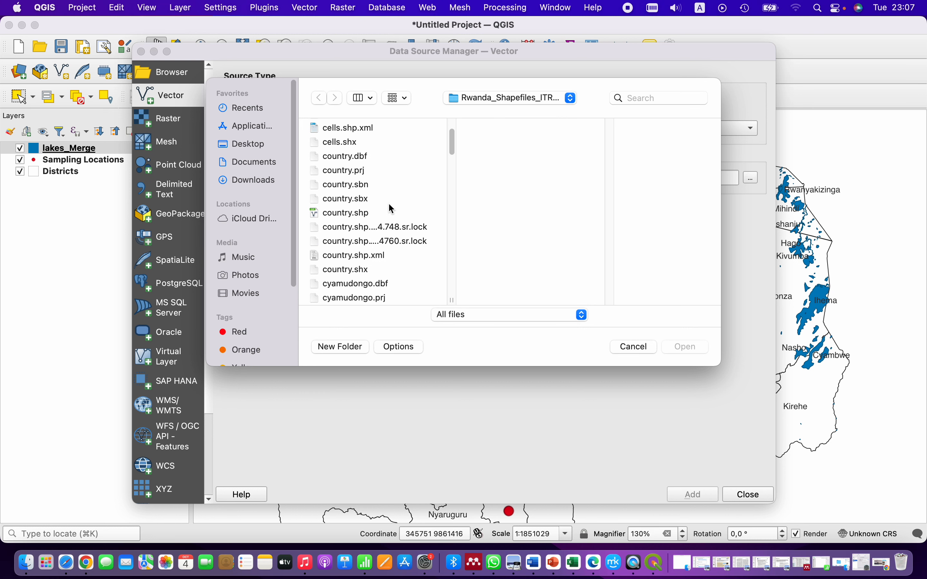
scroll(391, 210, "down", 6)
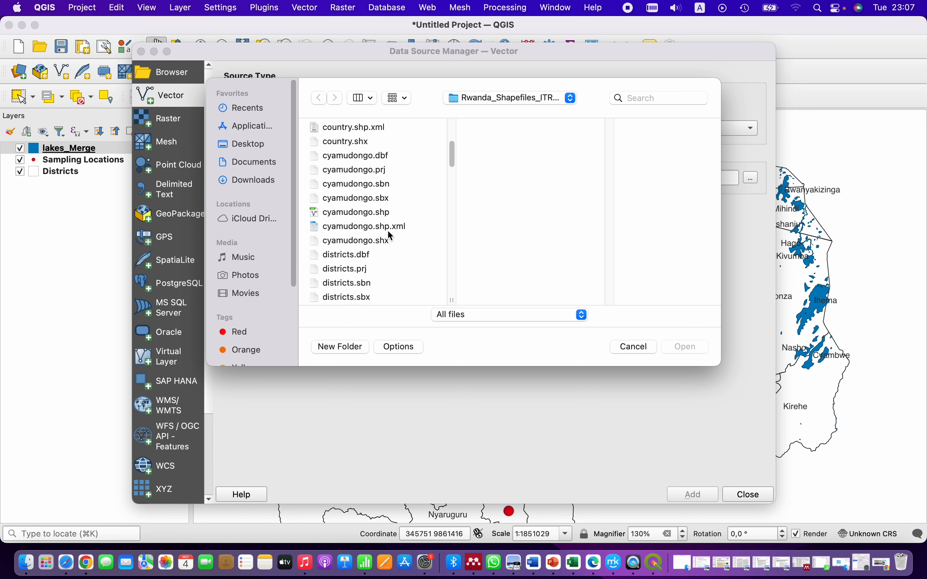
scroll(388, 229, "down", 5)
scroll(387, 230, "up", 10)
left_click(260, 149)
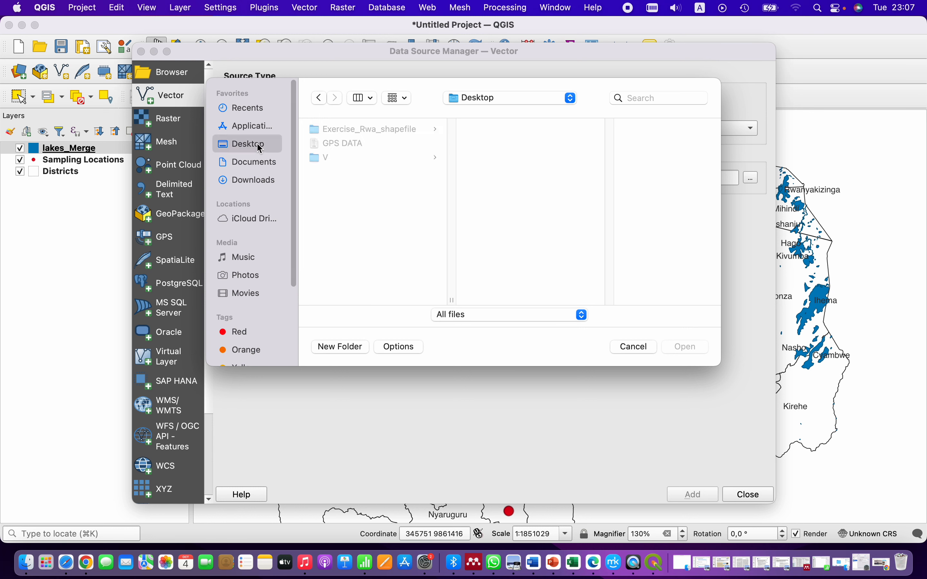
left_click(384, 131)
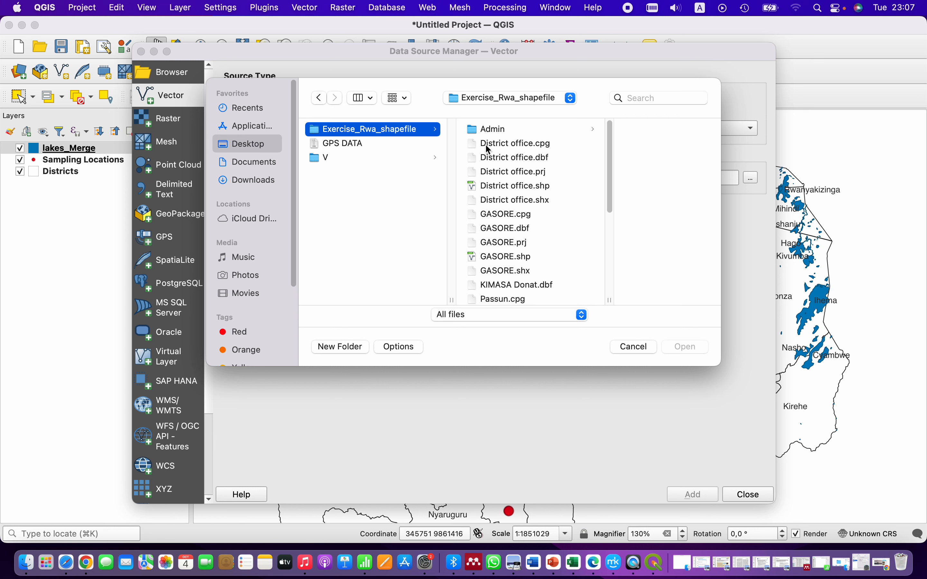
scroll(547, 278, "down", 5)
scroll(547, 278, "down", 3)
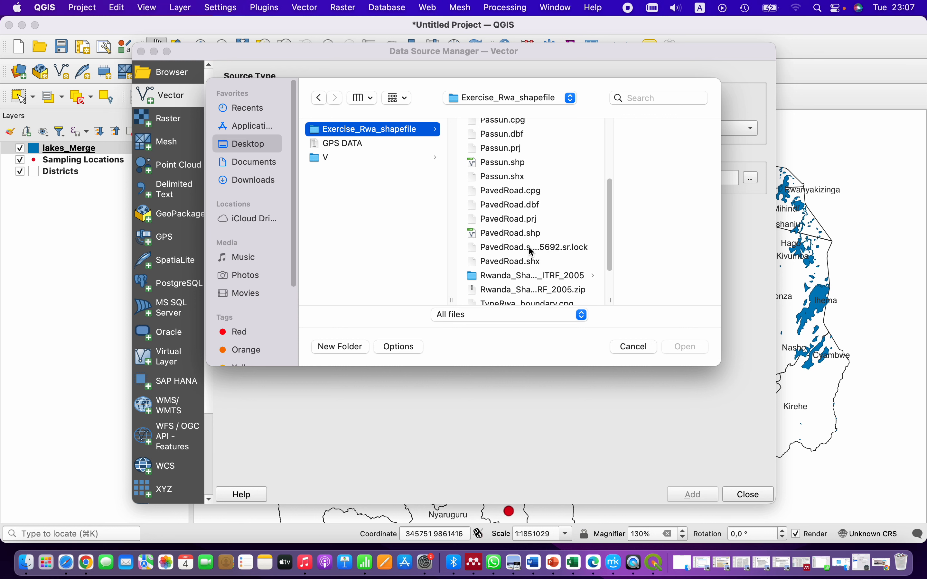
left_click(529, 278)
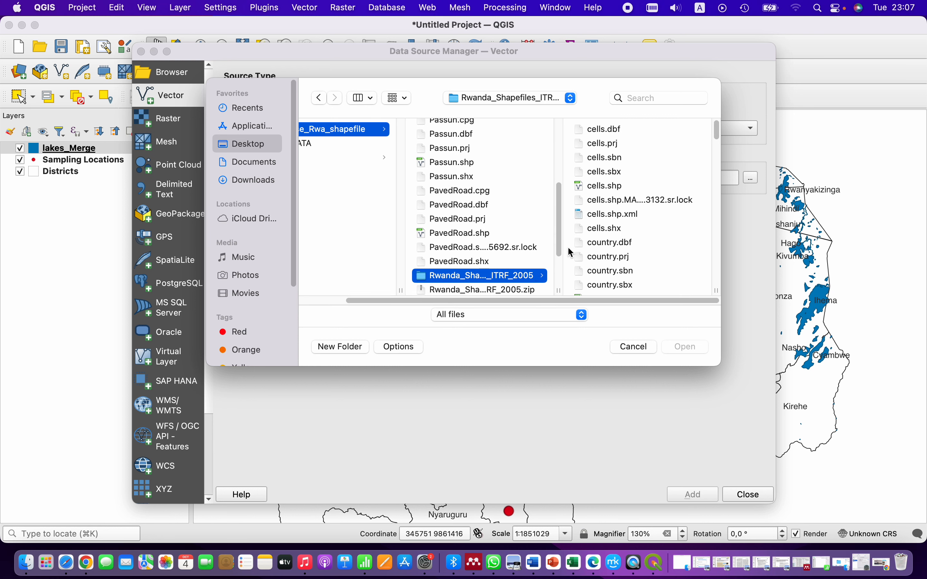
Step: Choose rivers.shp from the folder, add it to the map as a vector layer and close the data source manager
scroll(650, 230, "down", 10)
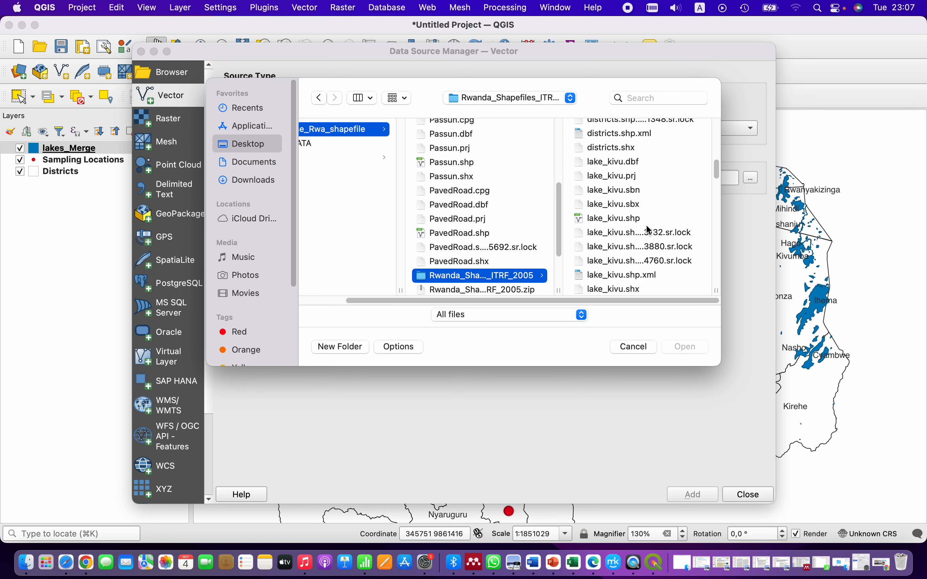
scroll(650, 230, "down", 10)
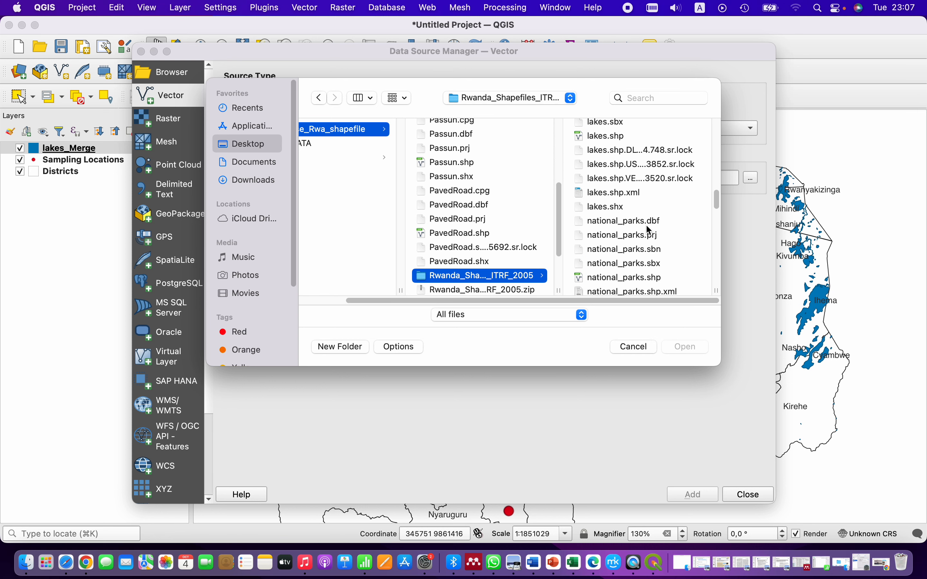
scroll(620, 151, "down", 10)
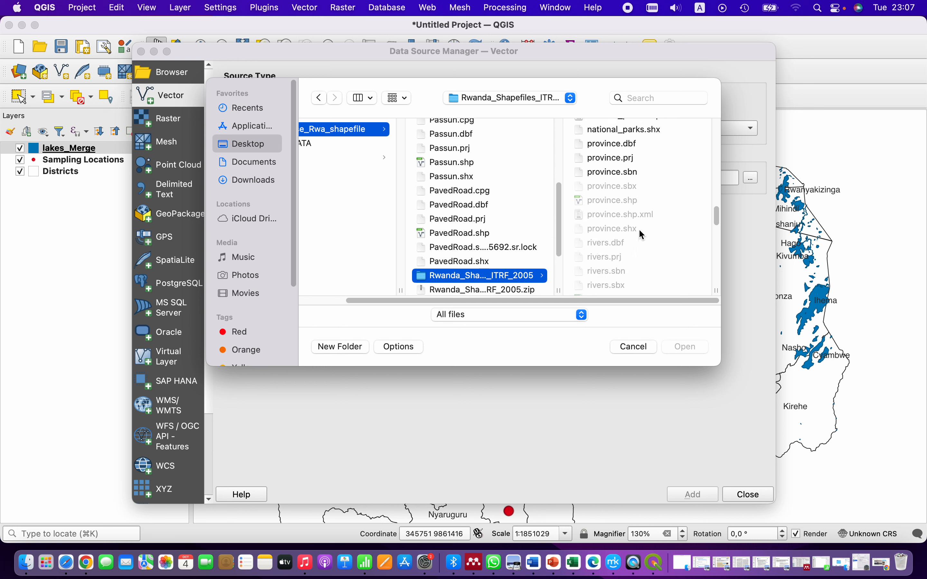
scroll(625, 226, "down", 2)
scroll(628, 237, "up", 10)
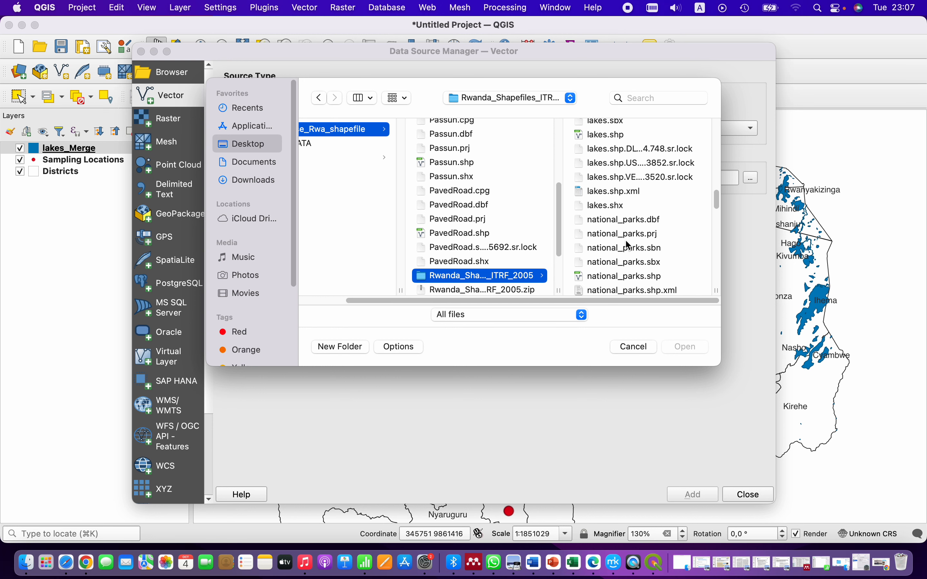
scroll(629, 245, "up", 1)
scroll(623, 153, "up", 3)
scroll(623, 192, "down", 12)
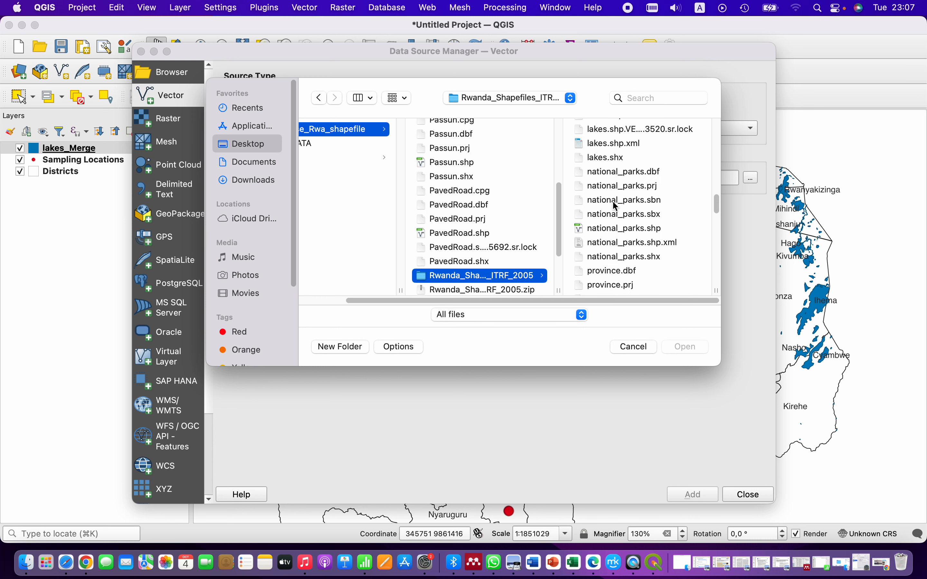
scroll(628, 226, "down", 5)
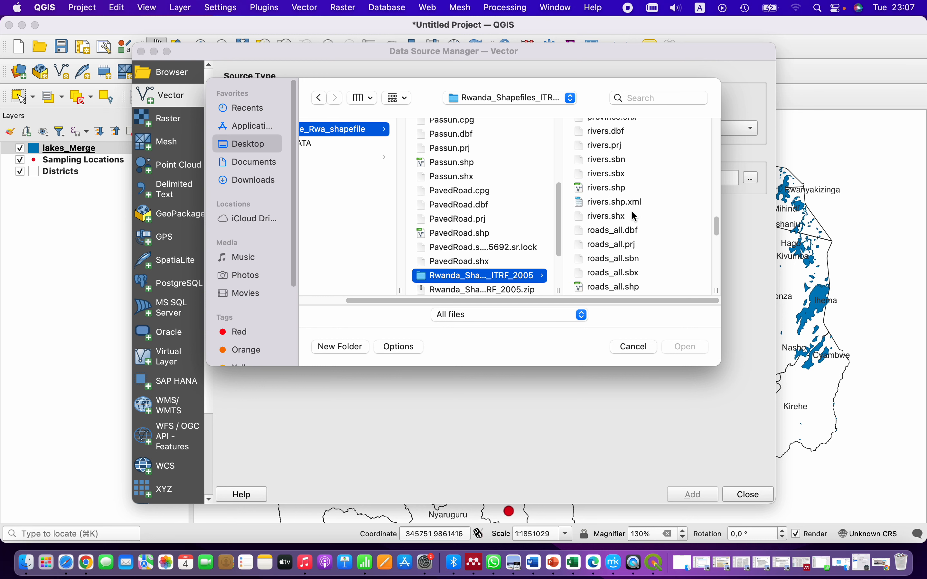
left_click(609, 188)
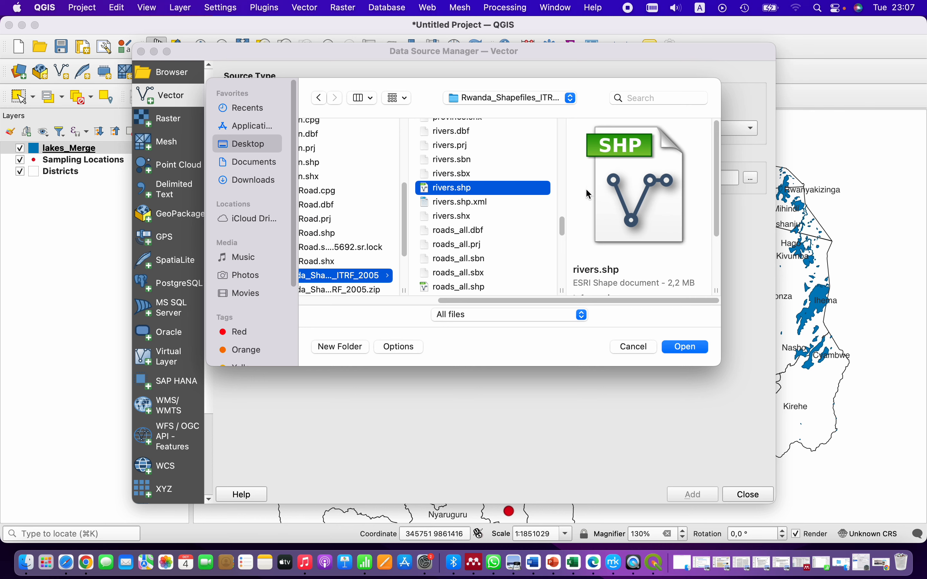
left_click(687, 348)
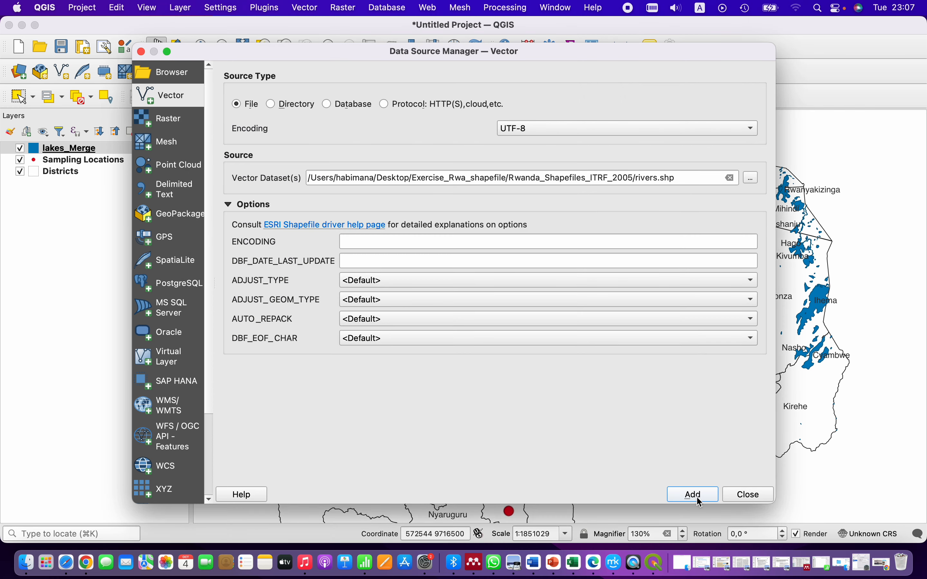
left_click(697, 499)
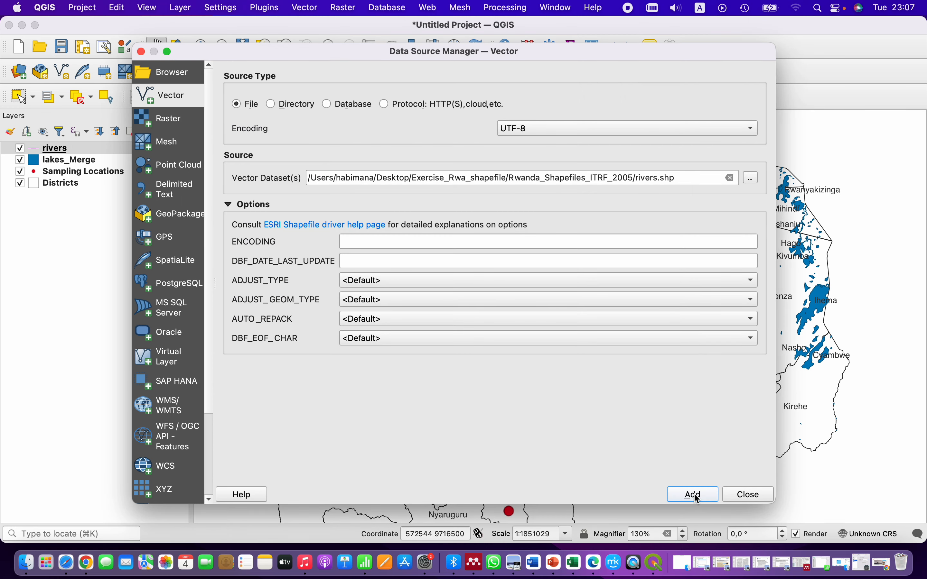
left_click(757, 494)
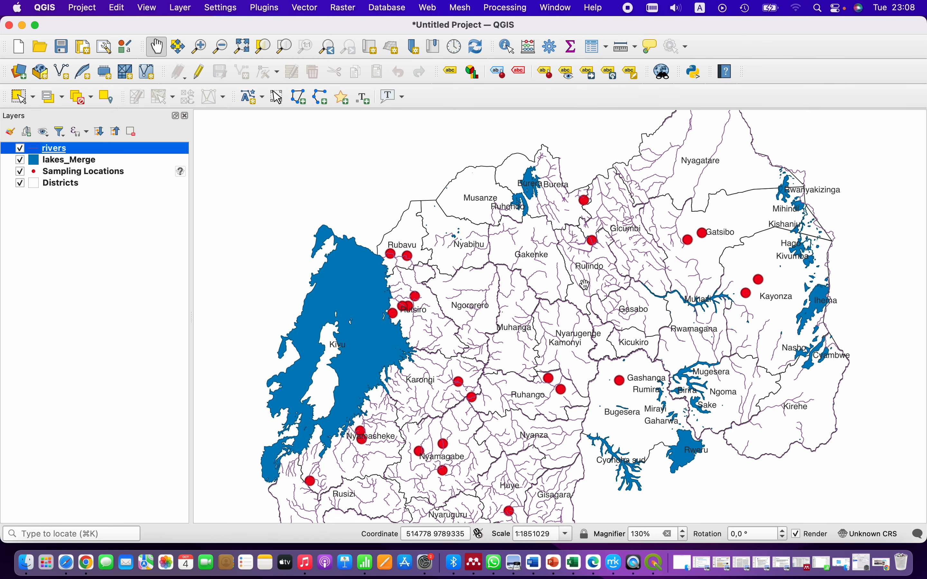
Step: Style the rivers layer with the simple blue line symbol
double_click(54, 148)
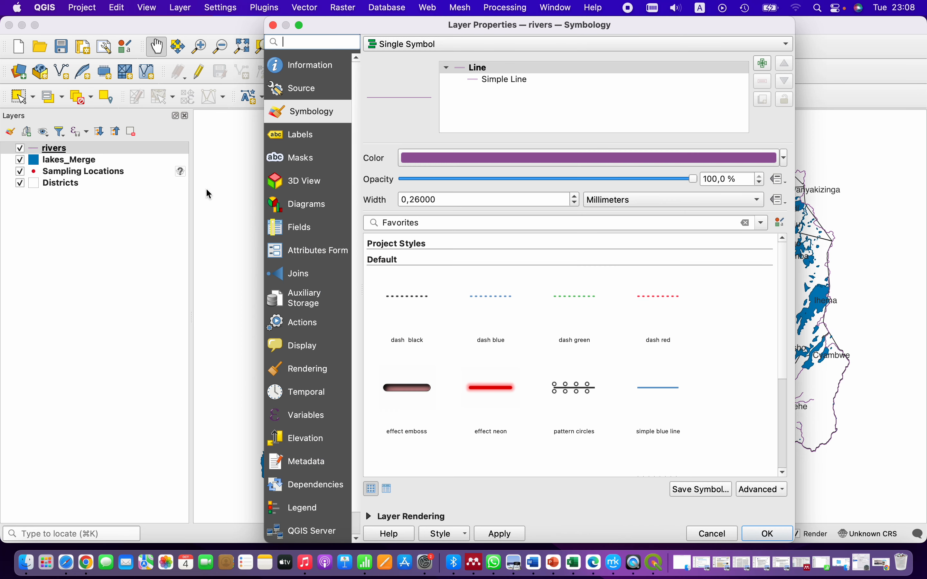
left_click(657, 395)
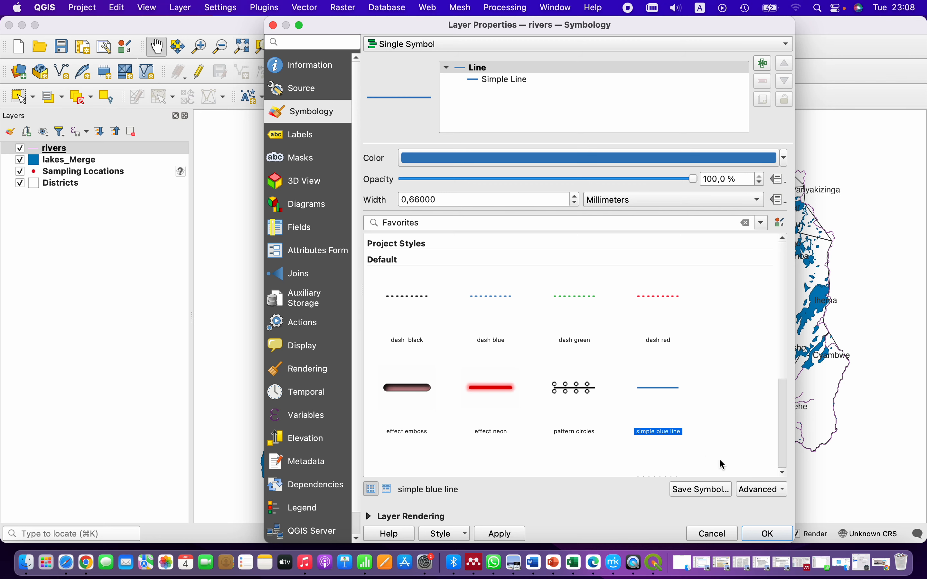
left_click(767, 534)
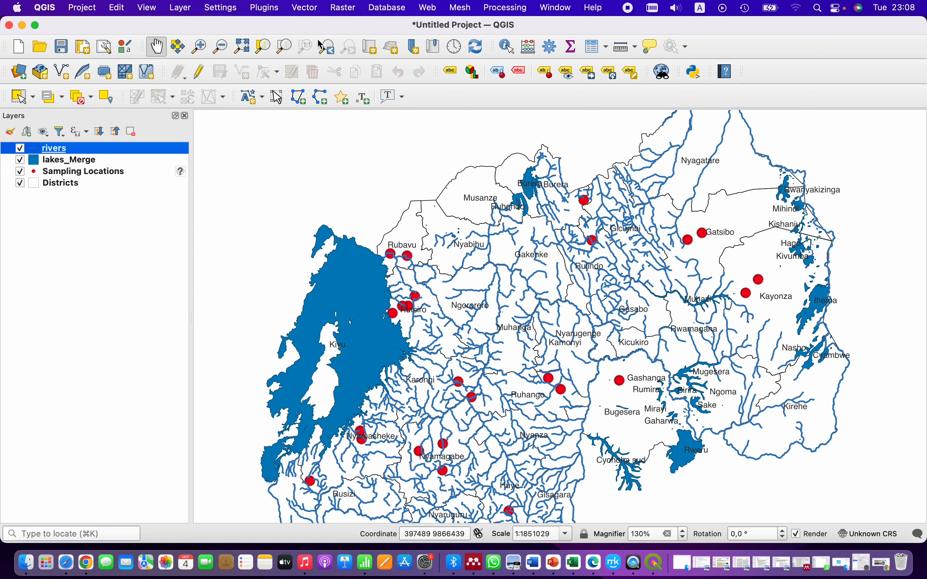
left_click(179, 8)
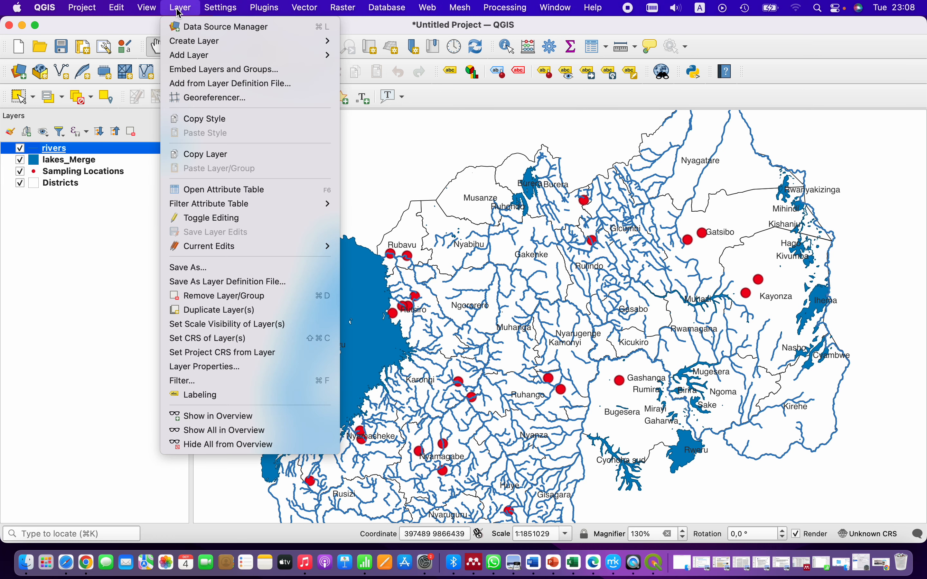
mouse_move(82, 8)
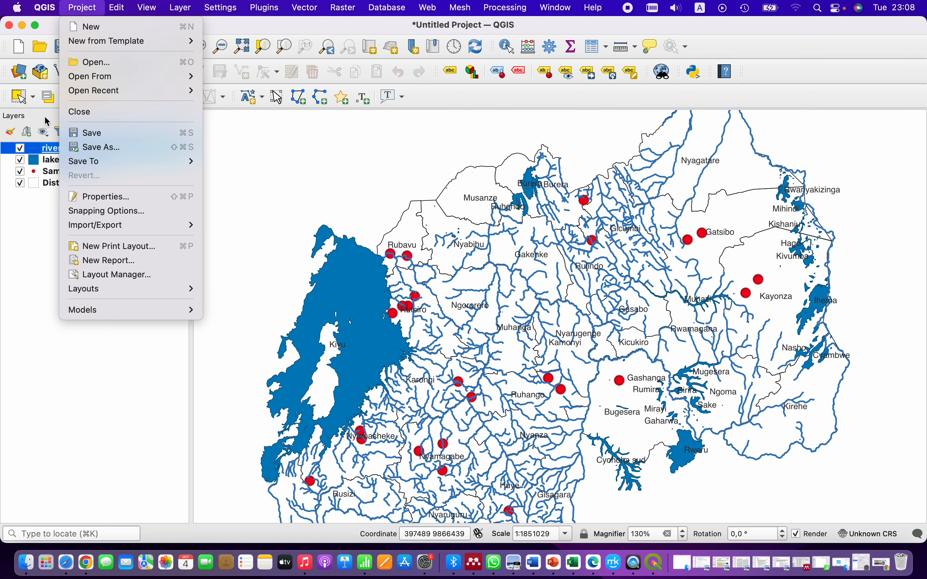
left_click(37, 153)
Step: Filter the rivers layer by a minimum length, using the Shape_Leng field with the >= operator, and show the layer's labels
right_click(71, 153)
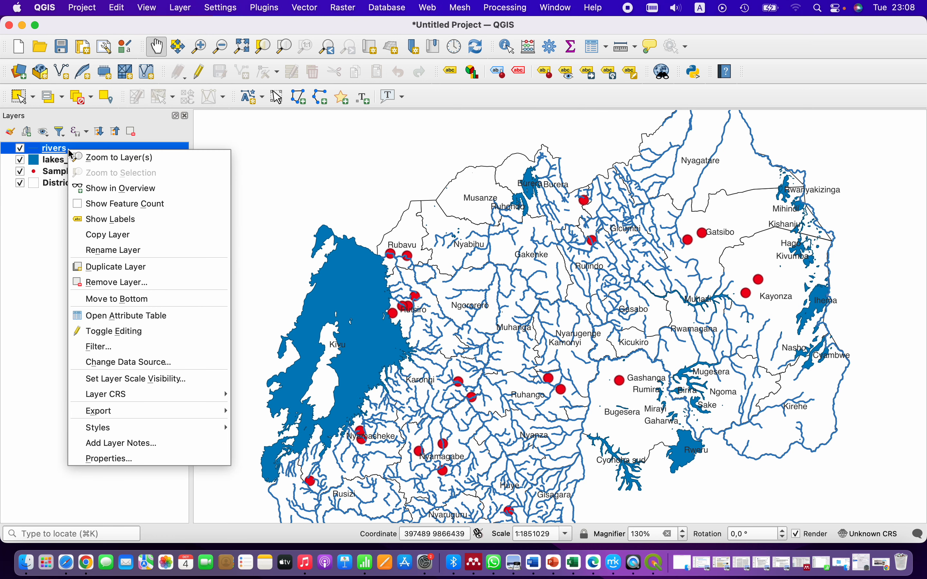
left_click(119, 350)
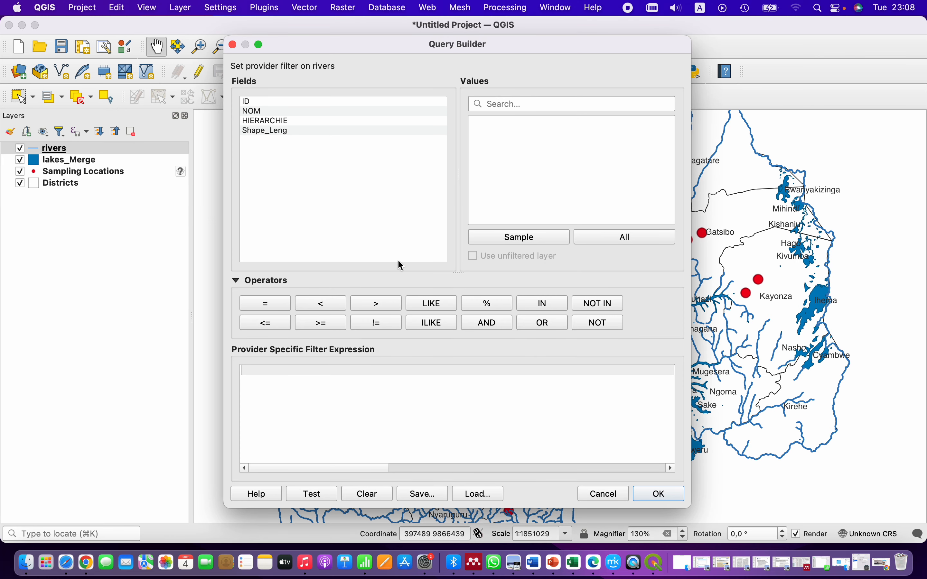
left_click(275, 129)
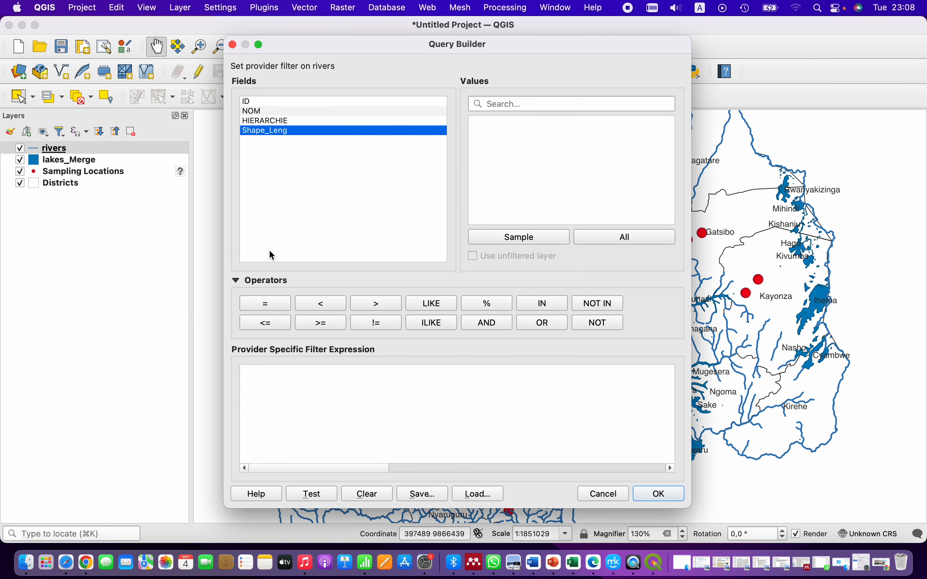
double_click(275, 131)
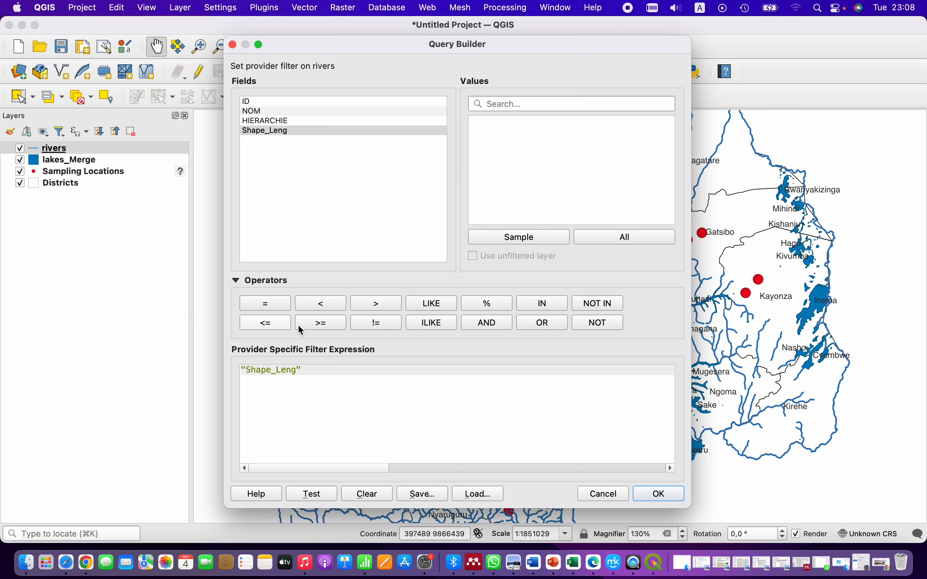
left_click(321, 324)
left_click(649, 492)
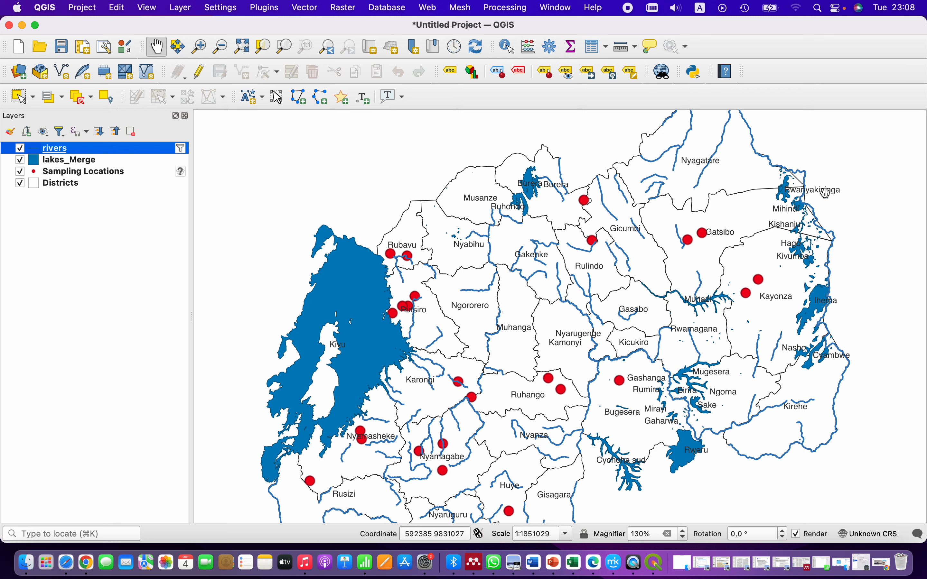
right_click(50, 150)
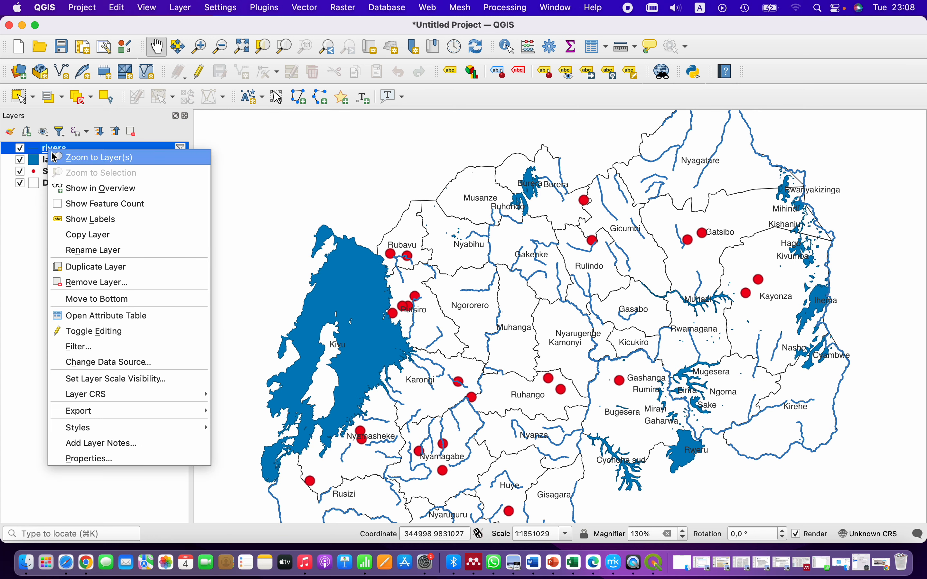
left_click(94, 221)
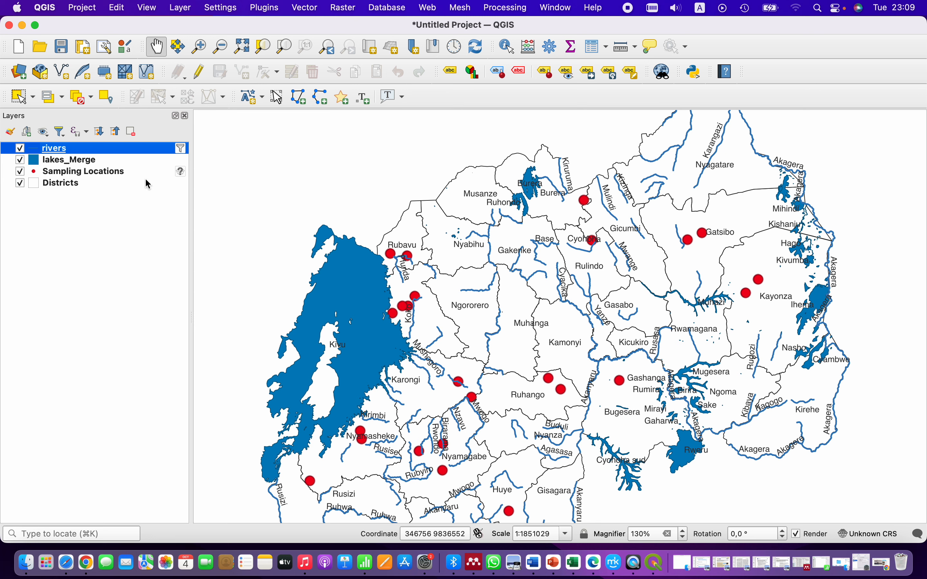
Step: Set the Districts layer's label font style to Bold and apply it to the map
double_click(60, 185)
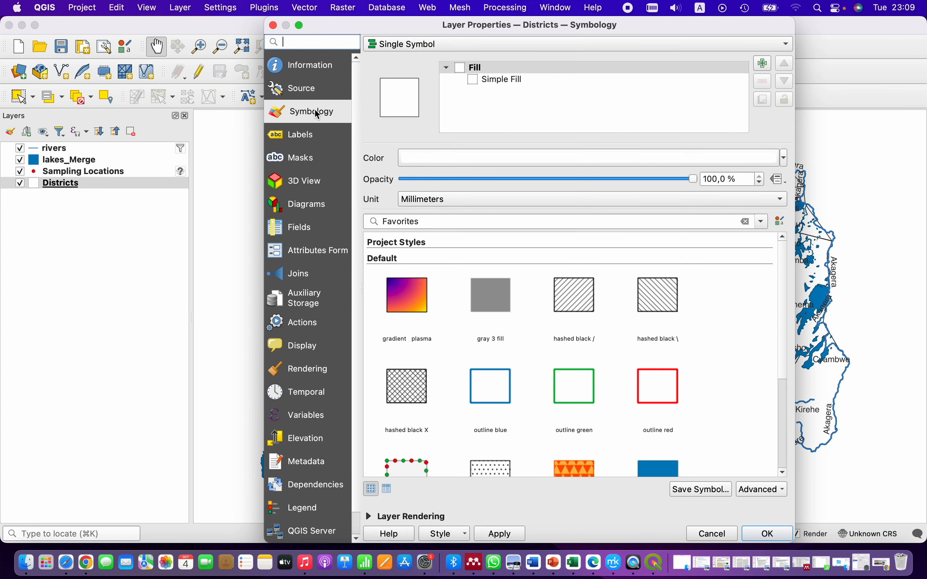
left_click(318, 135)
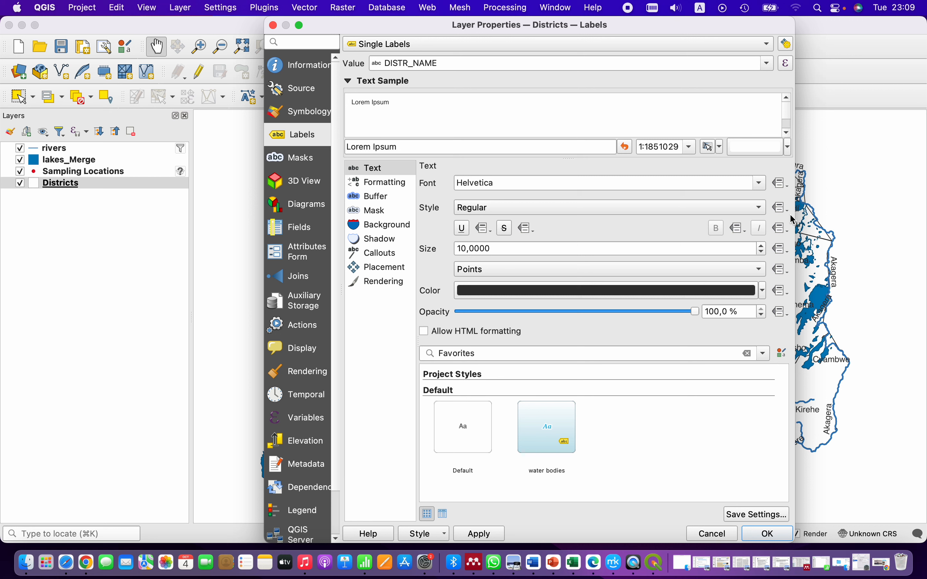
left_click(761, 210)
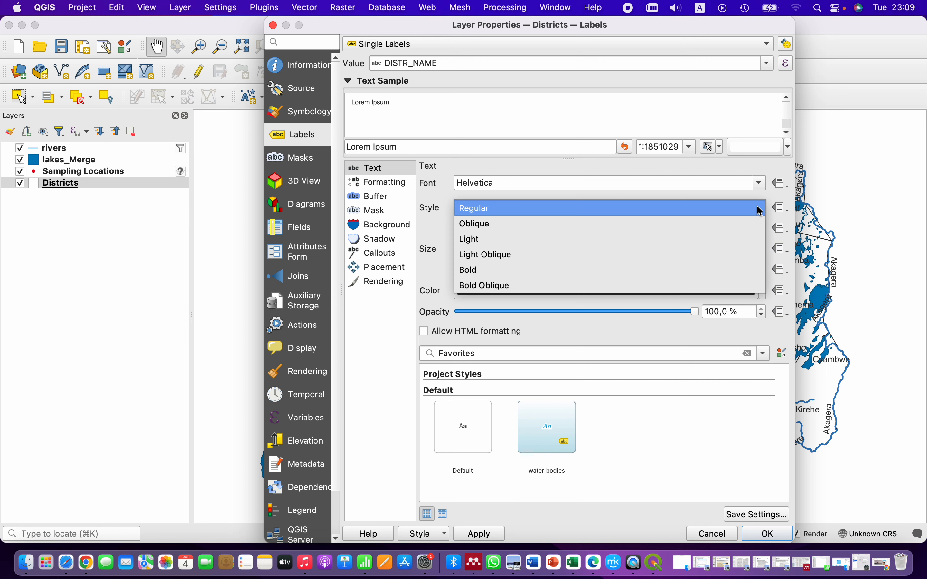
left_click(650, 211)
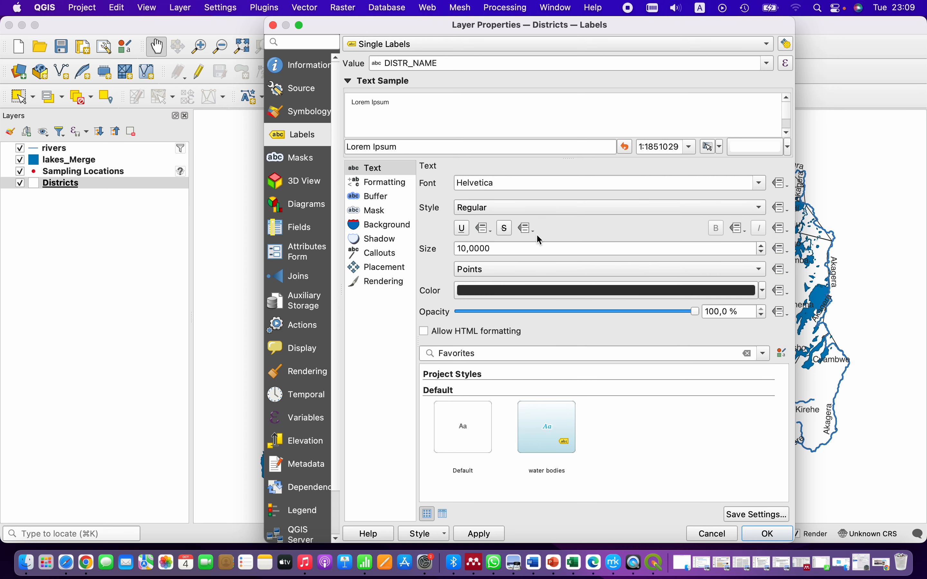
left_click(761, 213)
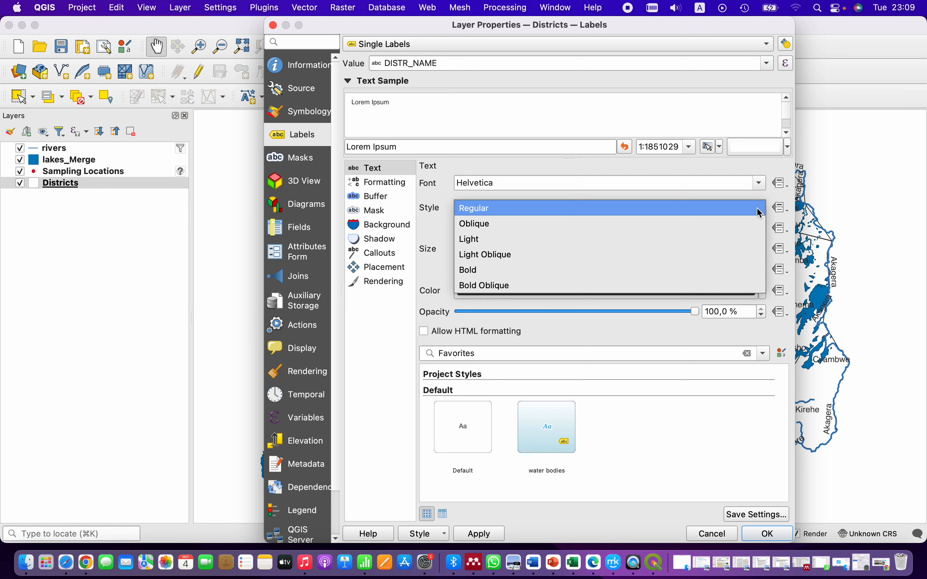
left_click(593, 270)
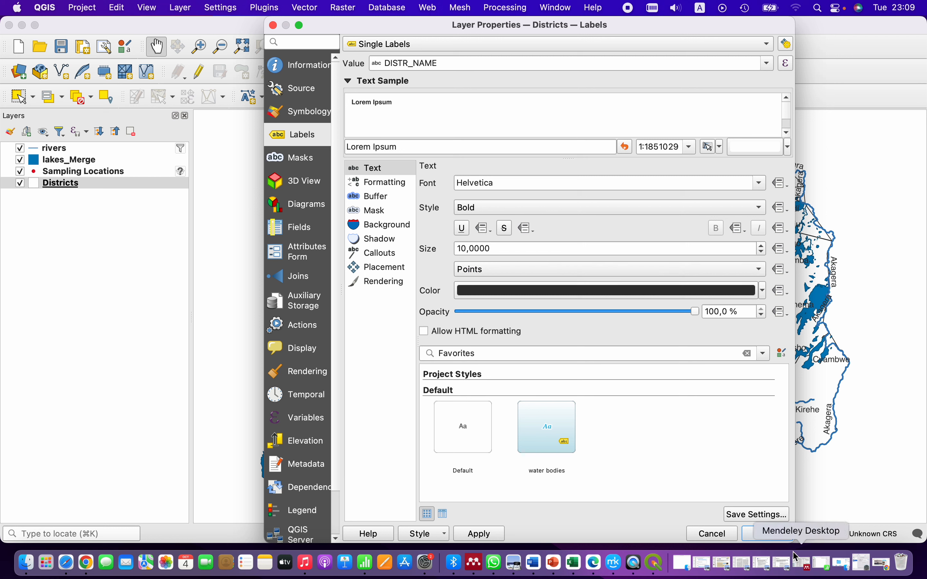
left_click(771, 539)
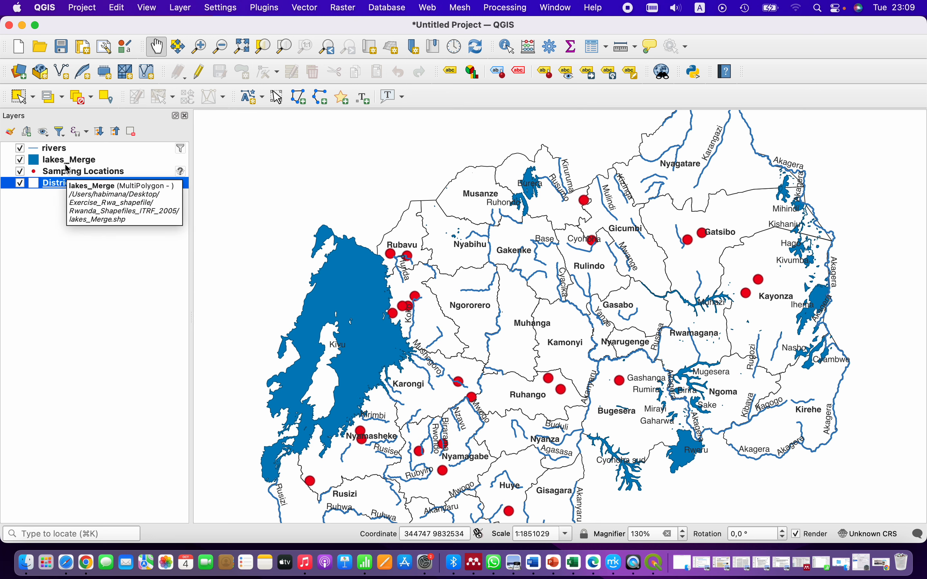
Step: Set the rivers layer's label font style to Oblique and apply it to the map
left_click(85, 165)
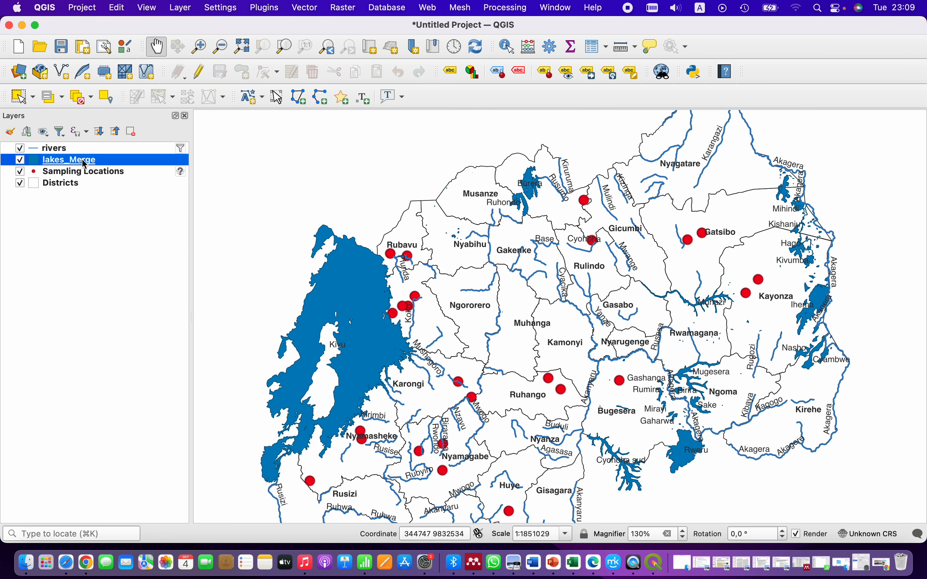
left_click(58, 149)
right_click(61, 151)
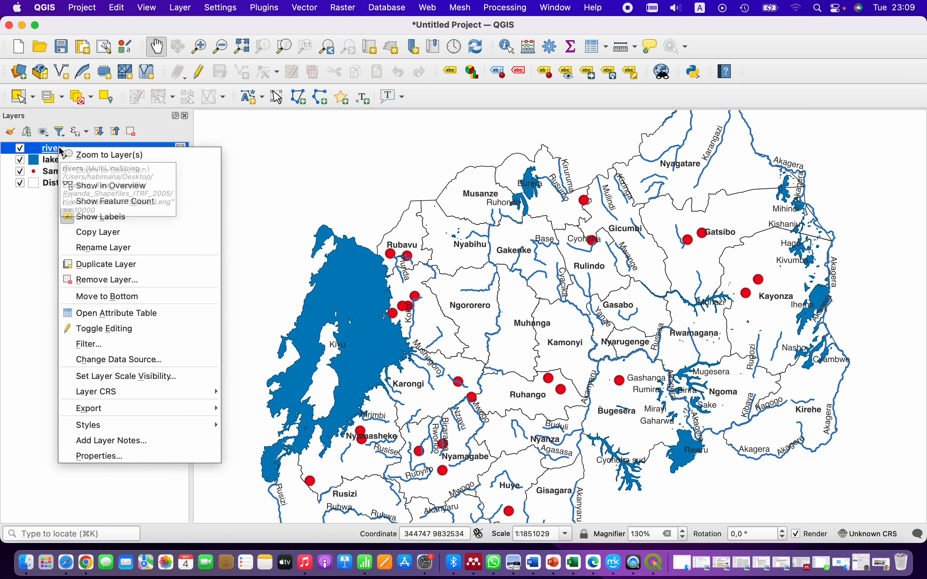
key("Escape")
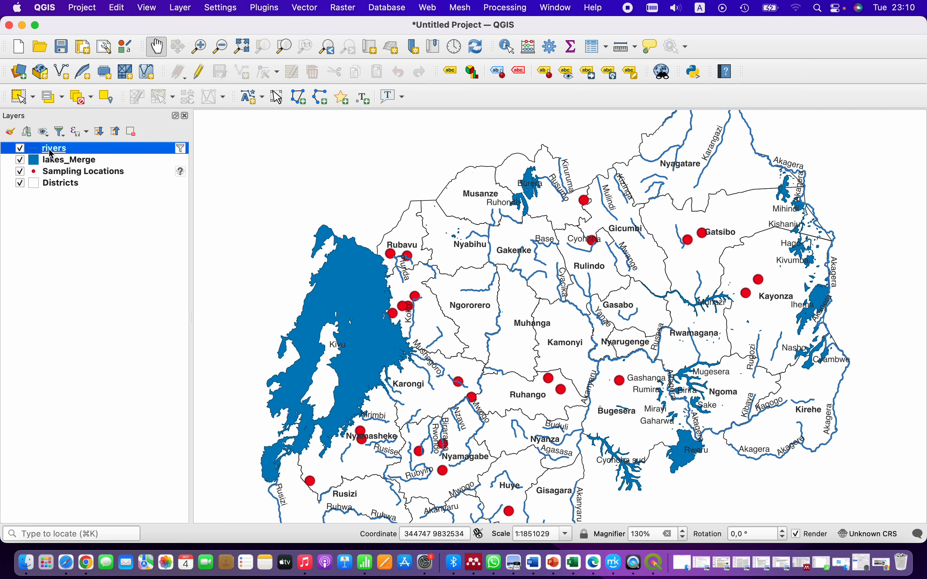
double_click(52, 151)
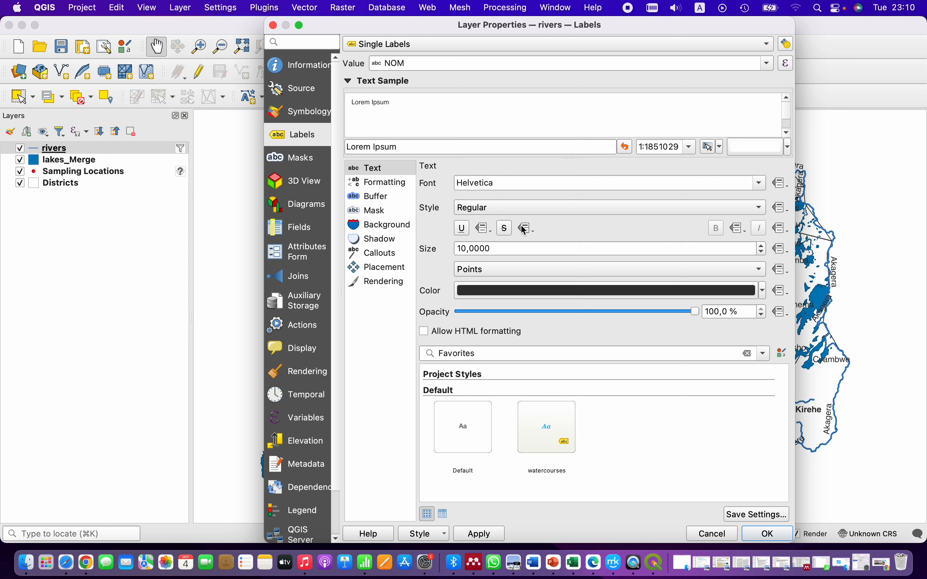
left_click(762, 211)
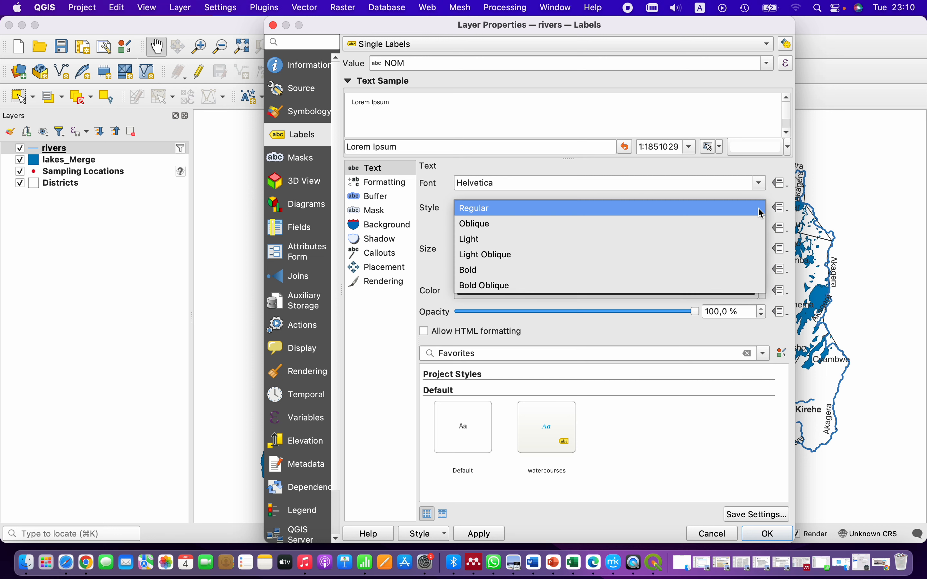
left_click(721, 235)
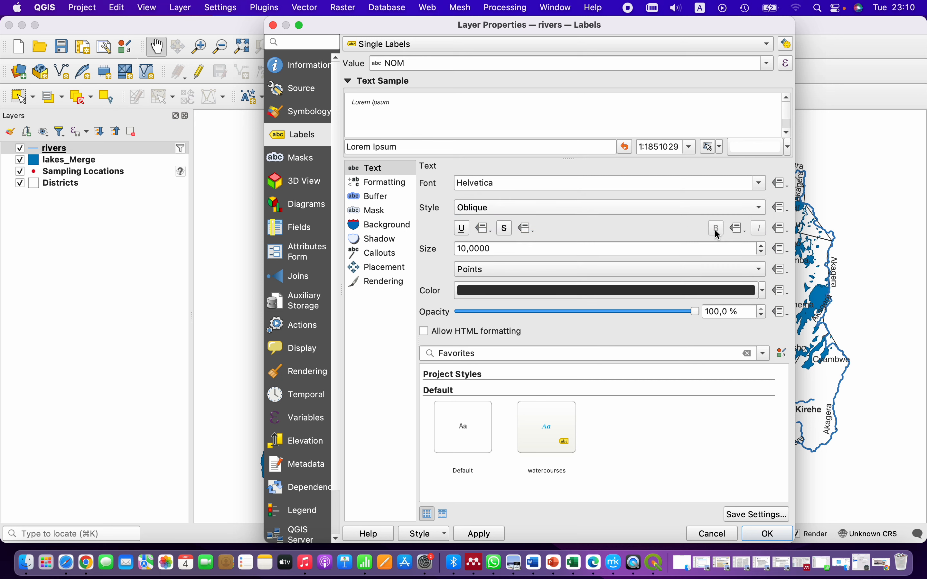
left_click(764, 535)
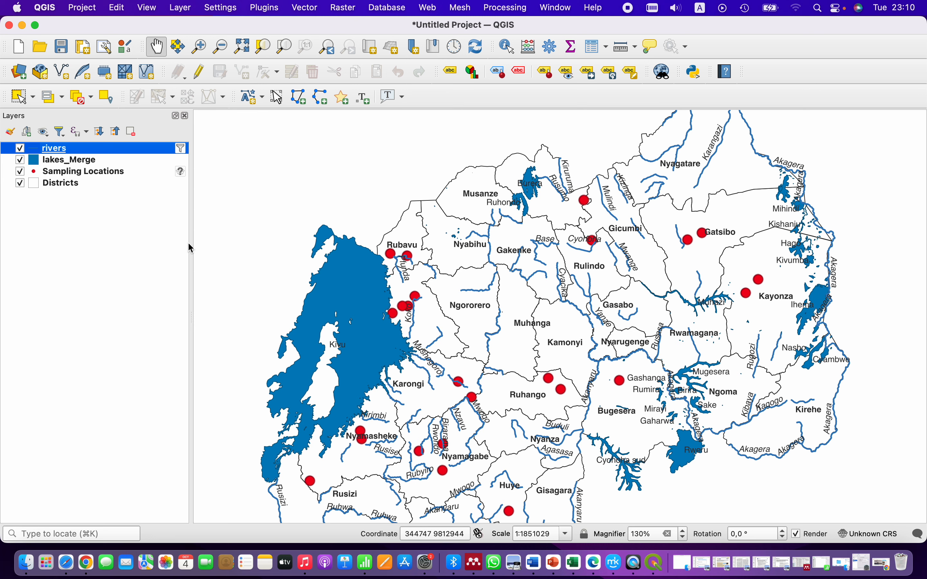
Step: Set the lakes_Merge layer's label font style to Bold Oblique and apply it to the map
left_click(64, 164)
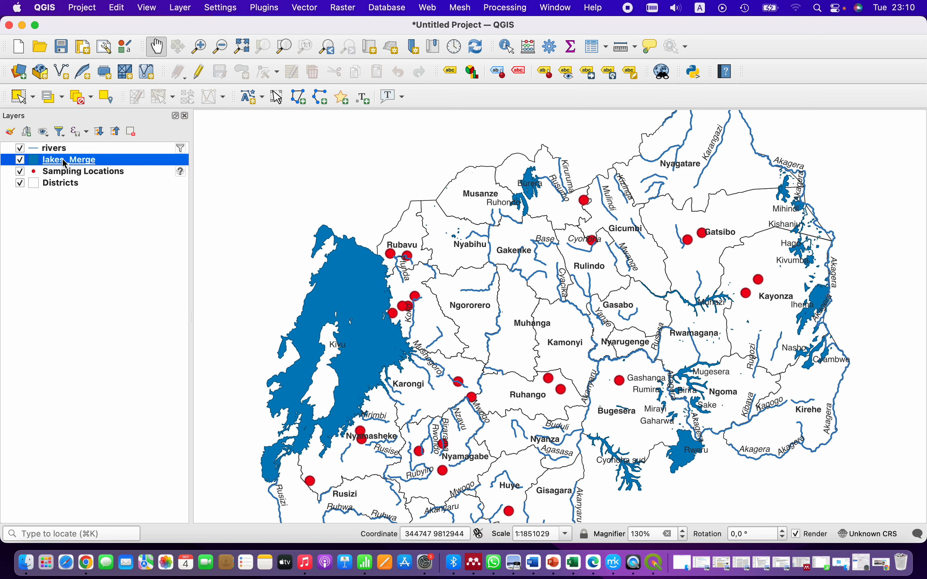
double_click(64, 164)
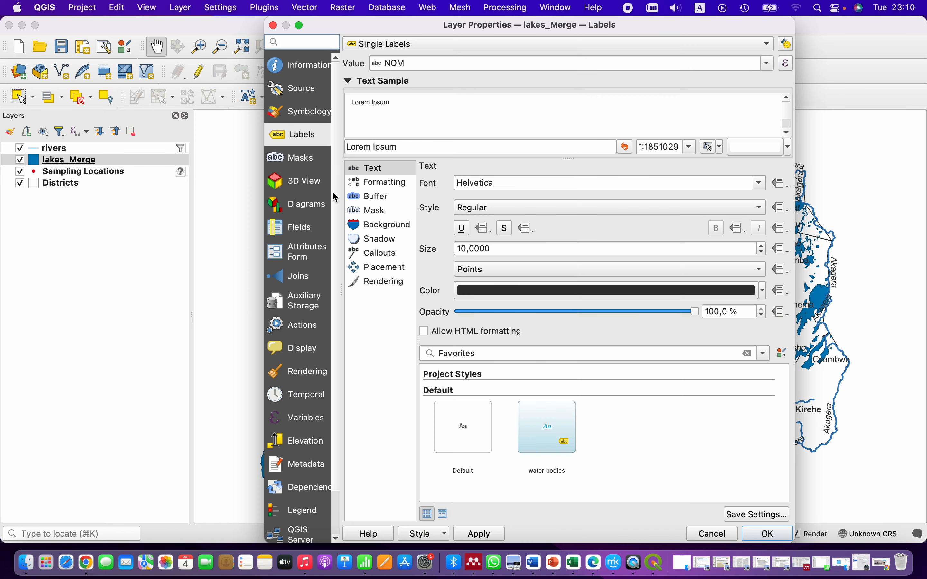
left_click(762, 209)
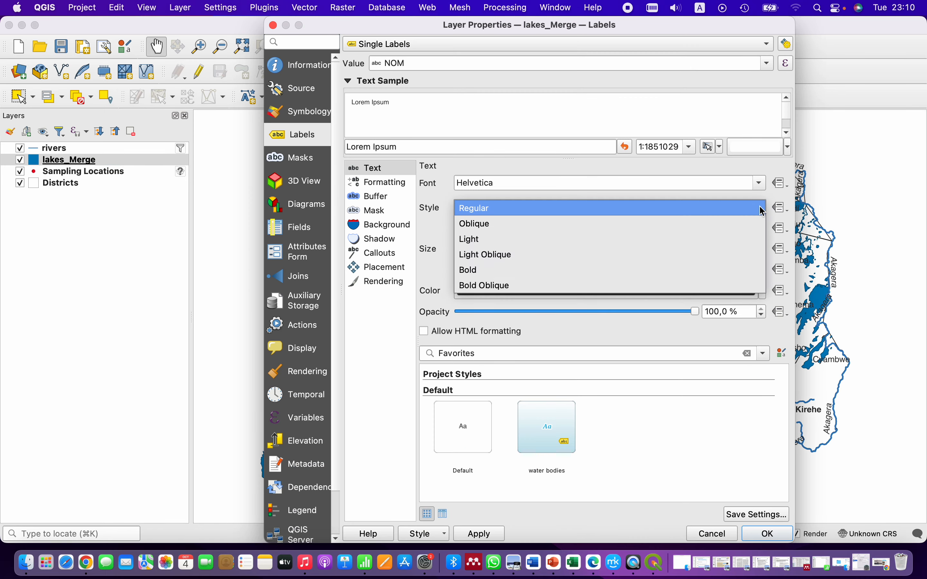
left_click(543, 287)
left_click(768, 535)
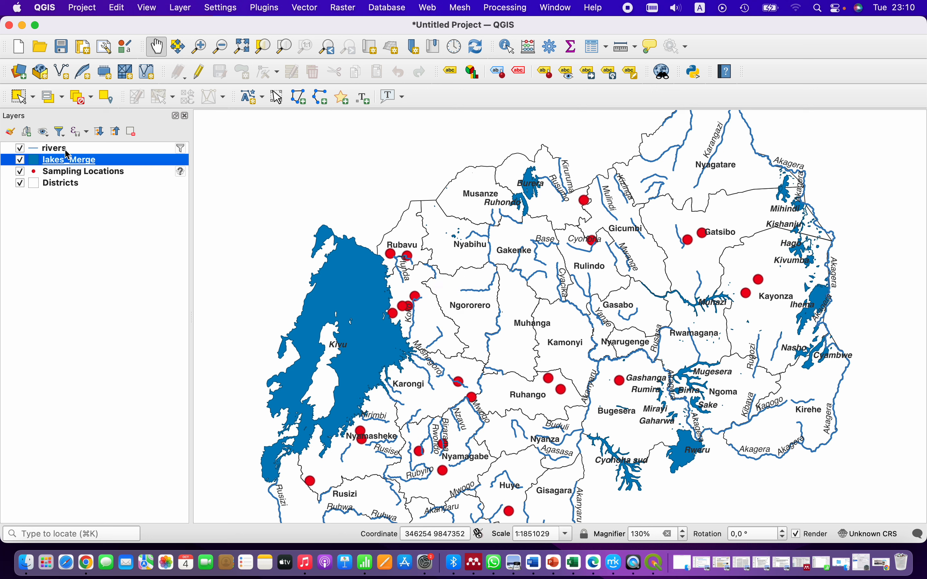
Step: Rename the lakes_Merge layer as Lakes
right_click(71, 167)
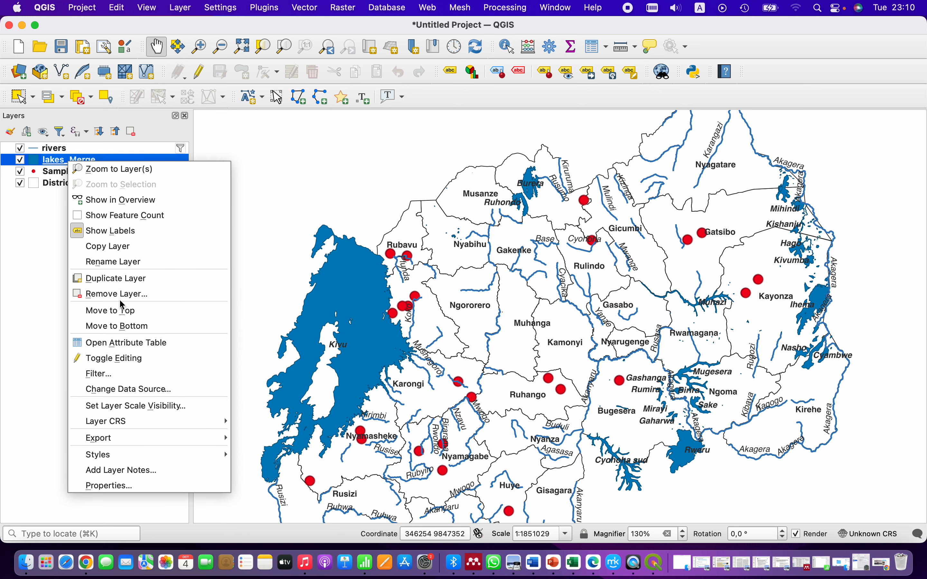
left_click(119, 262)
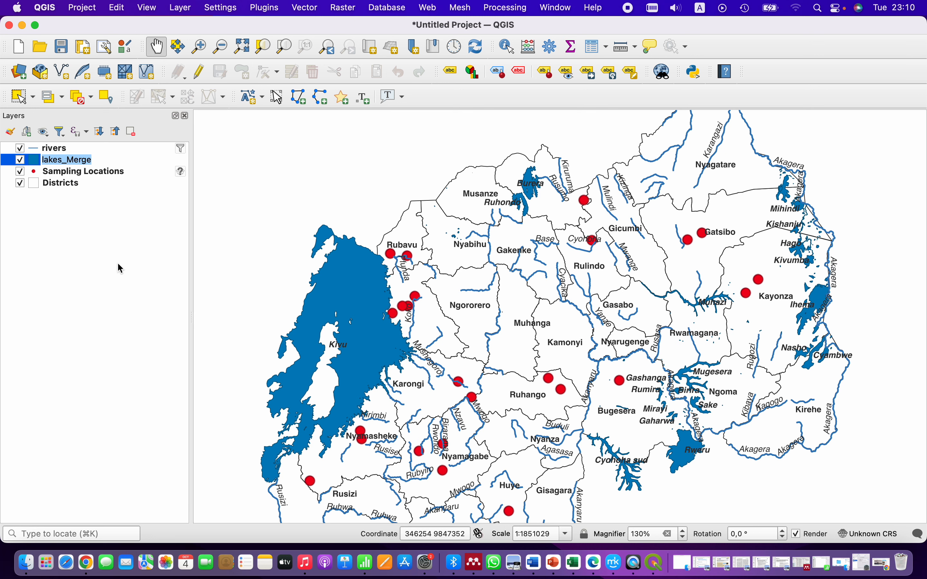
type("La")
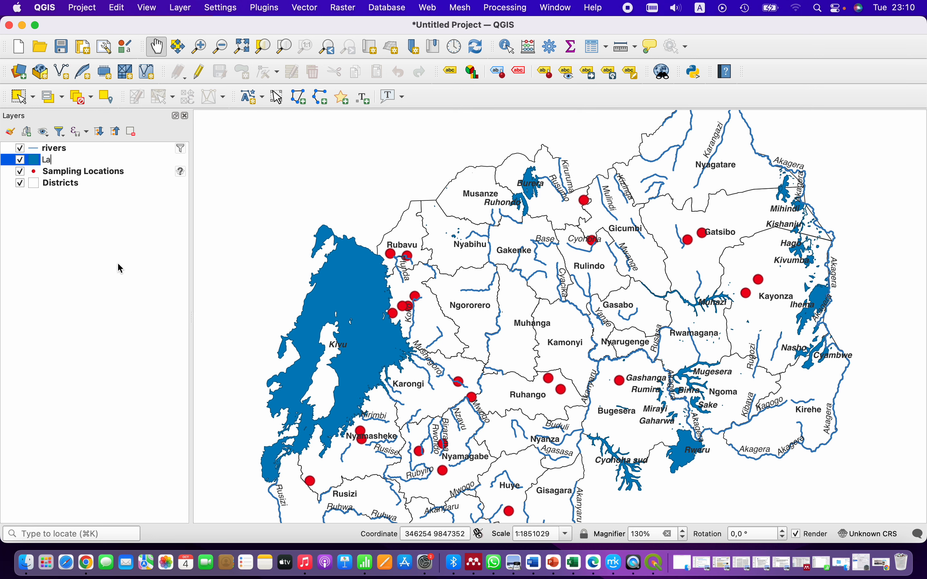
type("kes")
key("Return")
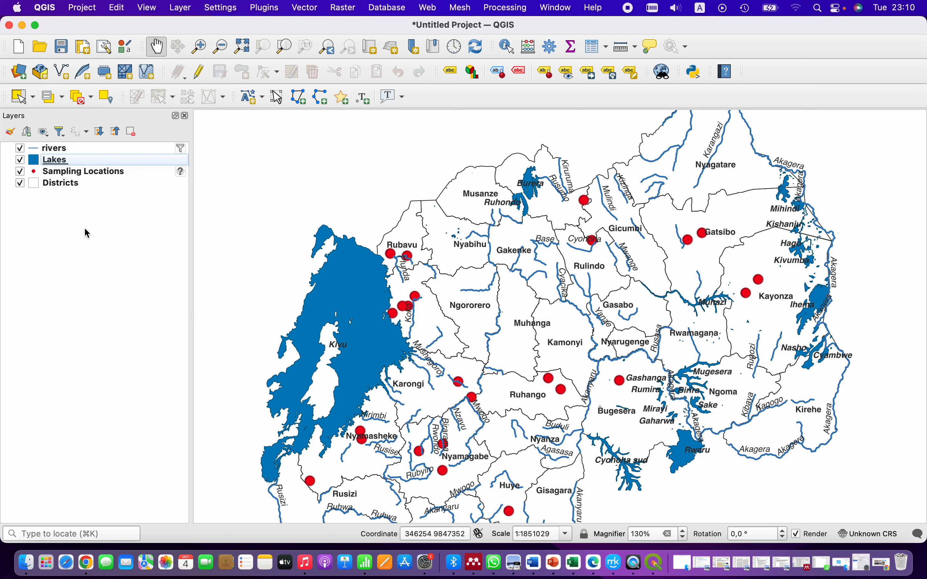
Step: Rename the rivers layer as Rivers, with a capital initial
right_click(77, 150)
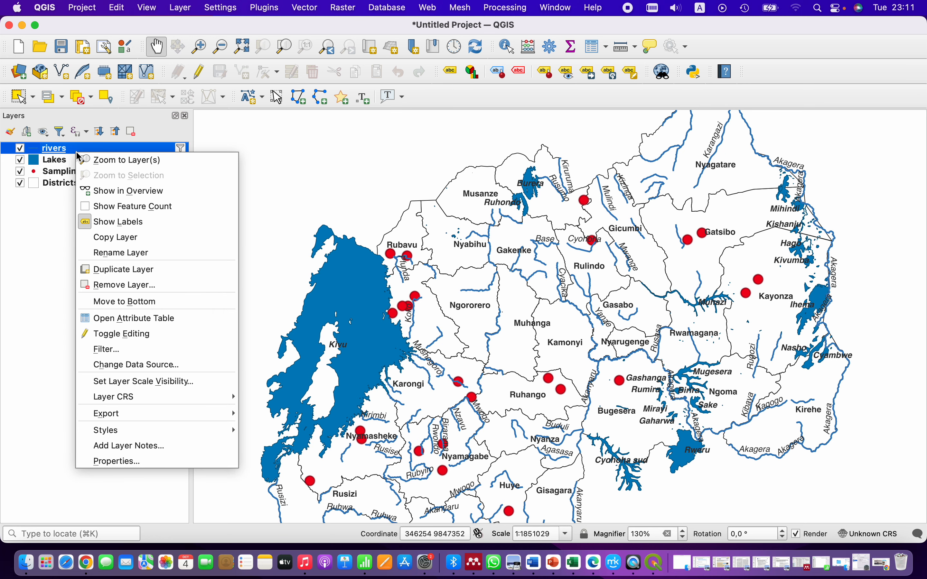
left_click(125, 253)
key("Left")
key("Delete")
type("R")
key("Return")
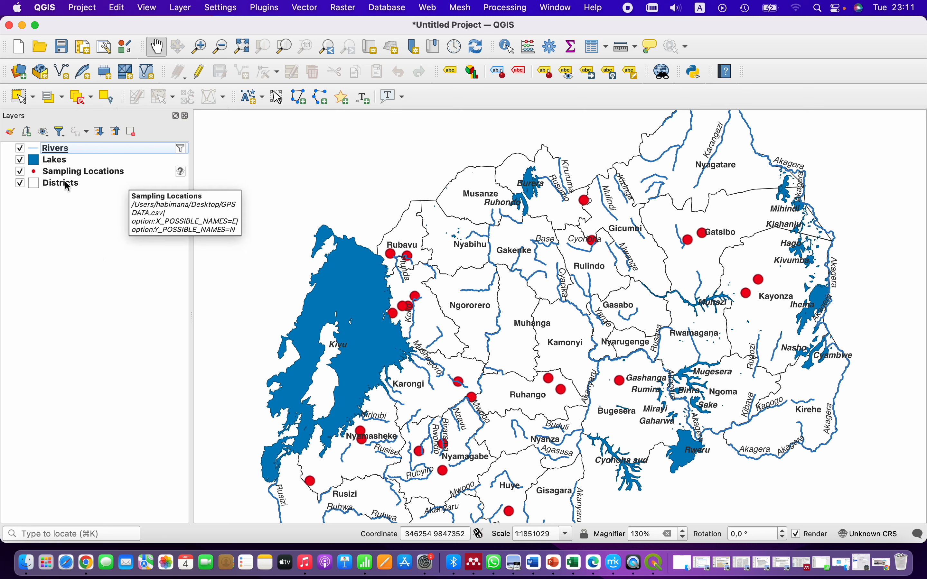
Step: Open the Sampling Locations layer's name for editing and re-enter its initial capital S
left_click(75, 175)
right_click(77, 175)
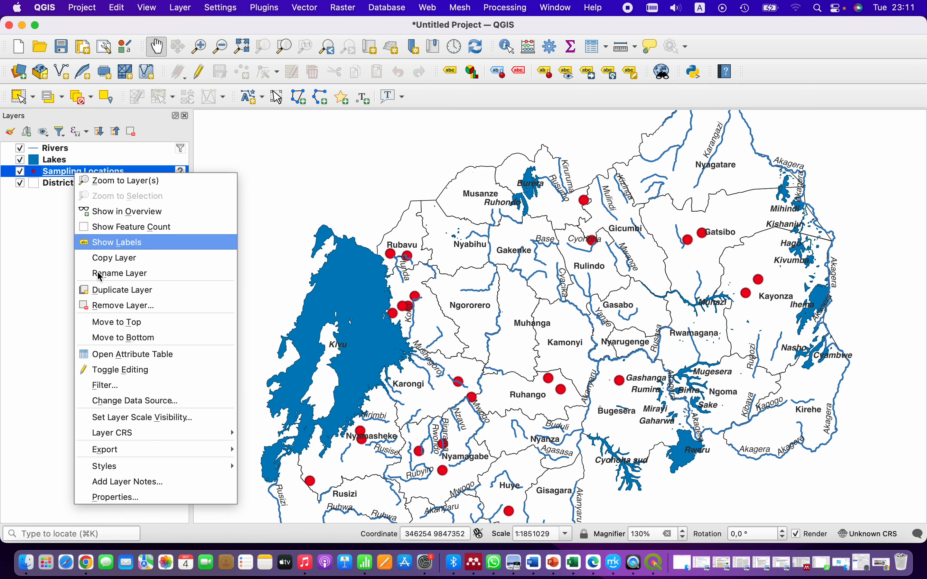
left_click(119, 273)
left_click(45, 173)
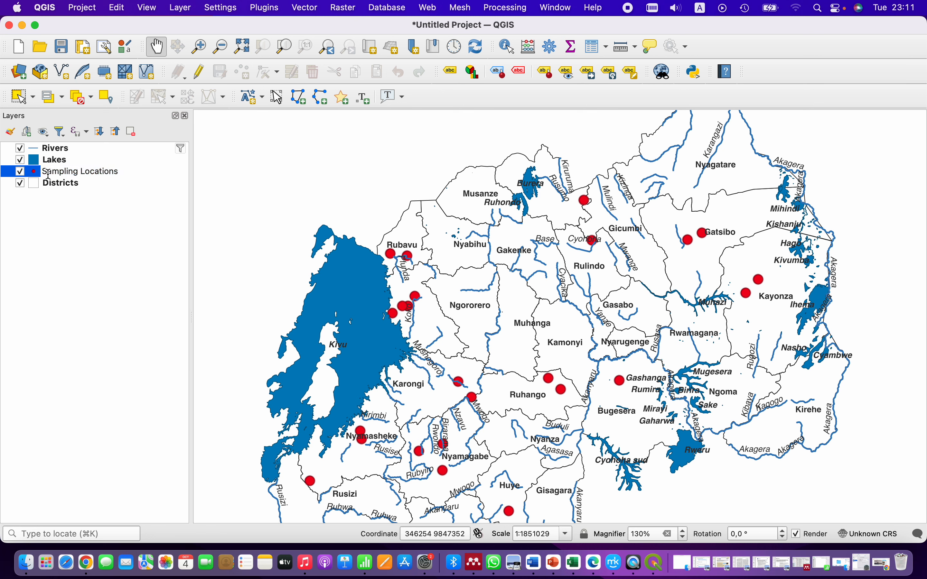
key("BackSpace")
type("S")
left_click(58, 272)
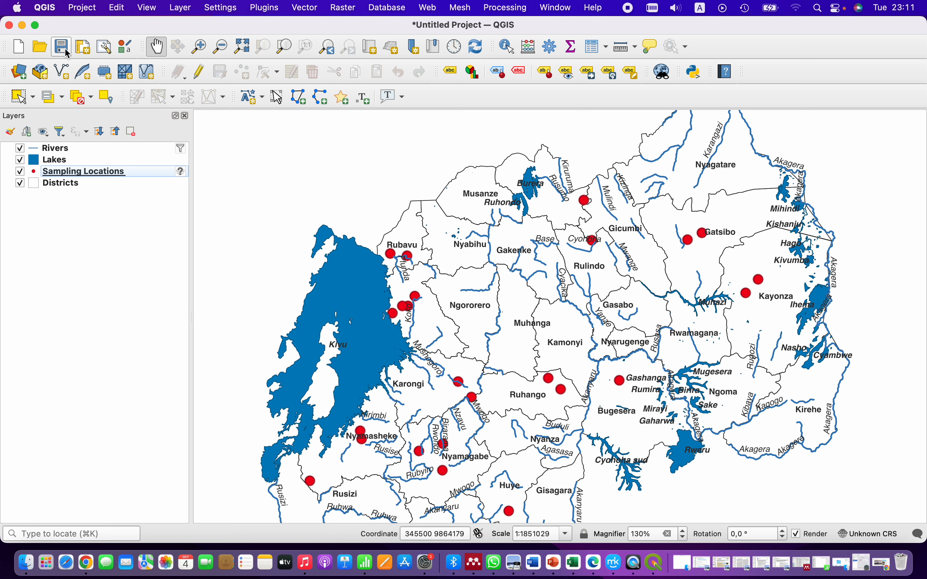
Step: Create a print layout titled MAP and add a map item that nearly fills the page
left_click(83, 48)
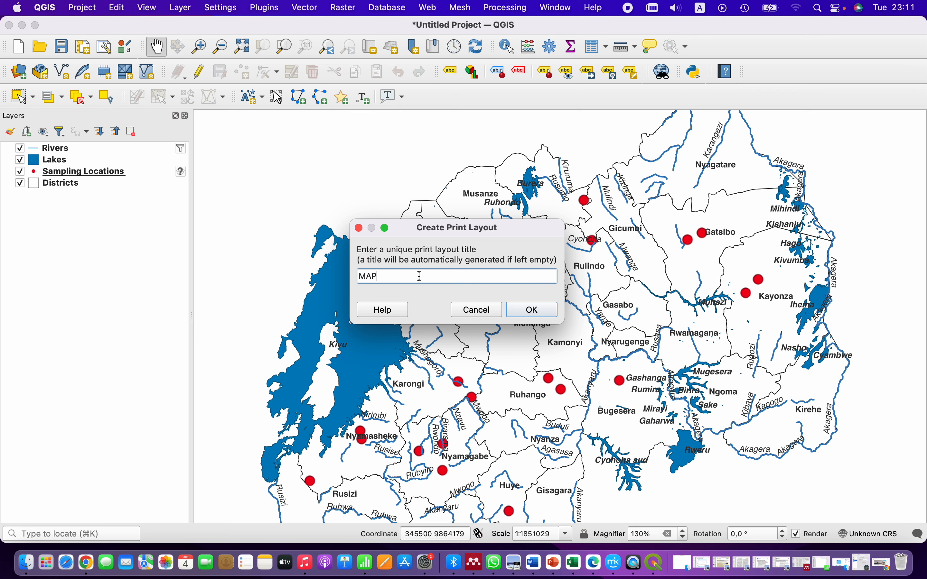
left_click(524, 309)
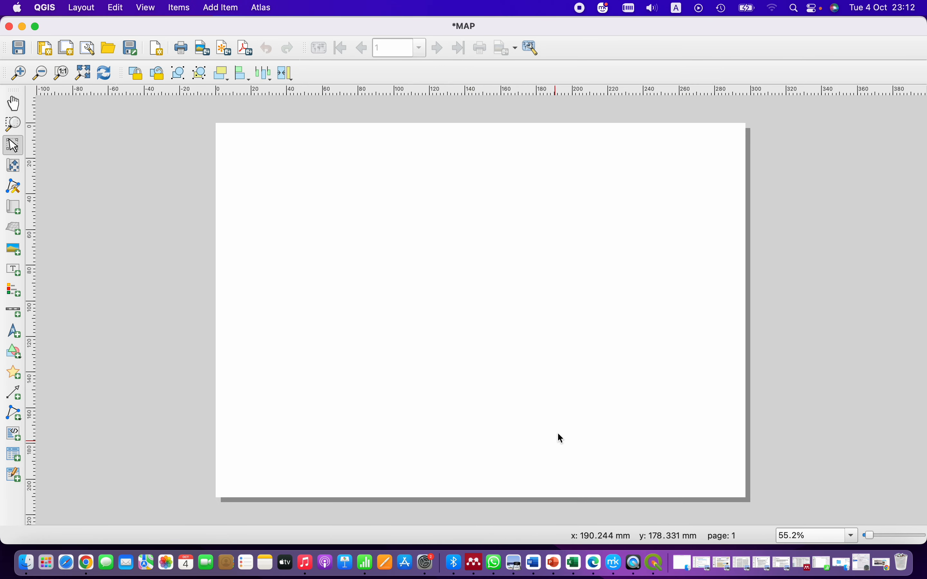
left_click(14, 208)
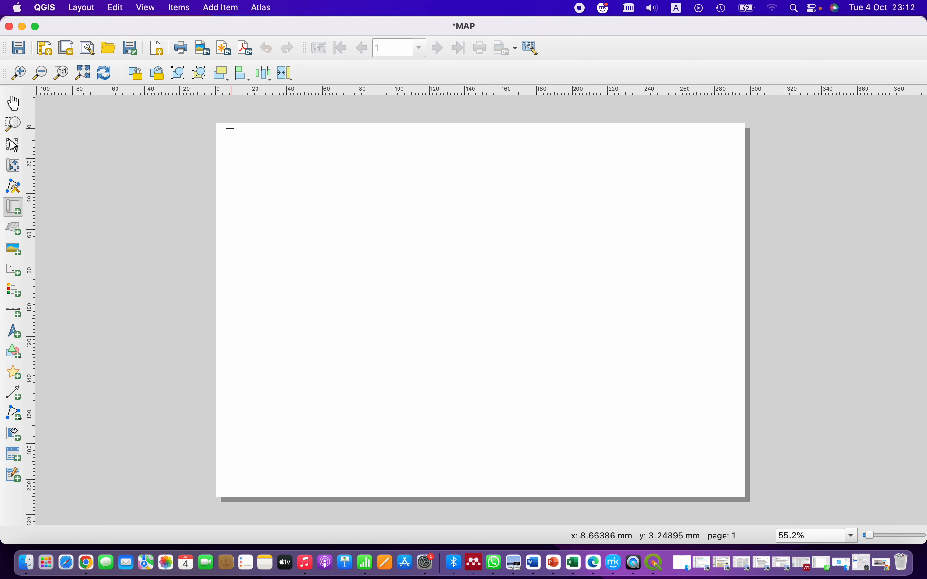
left_click_drag(221, 127, 741, 496)
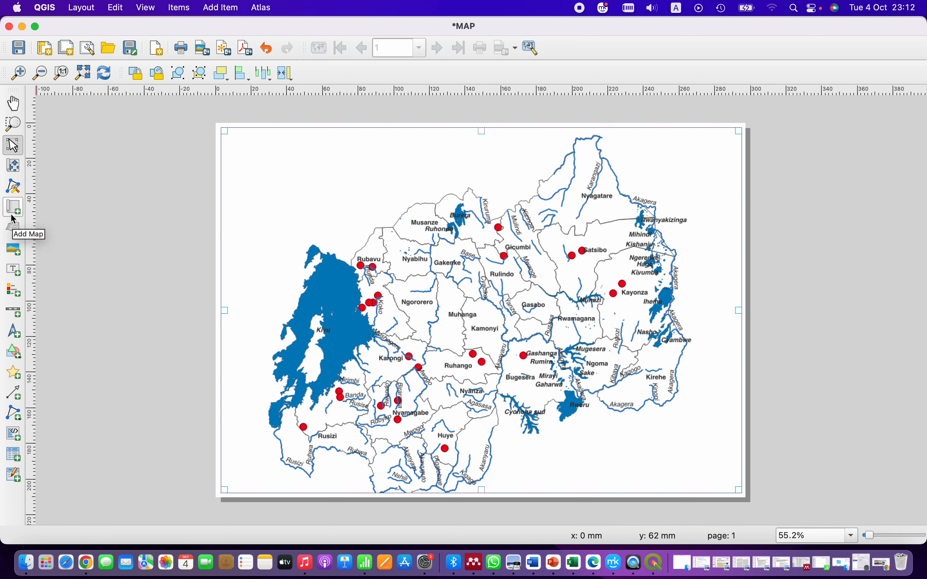
Step: Add a scale bar in the page's upper-left area and open its item properties
left_click(14, 311)
left_click_drag(252, 163, 321, 187)
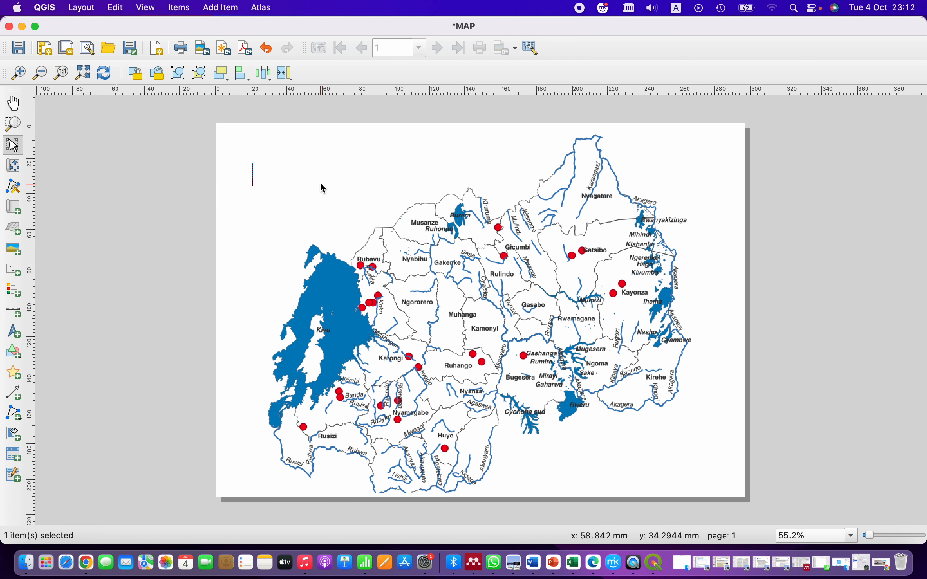
right_click(243, 182)
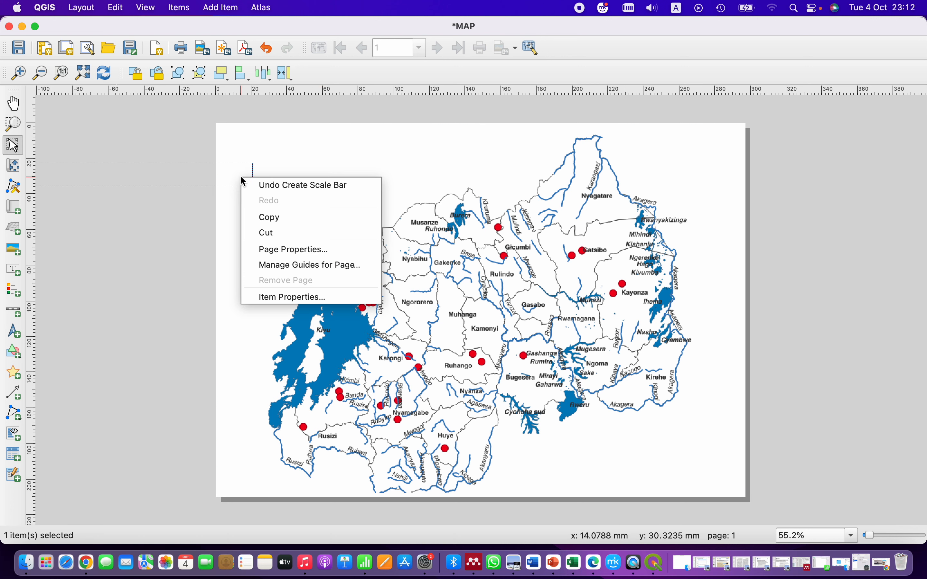
left_click(289, 297)
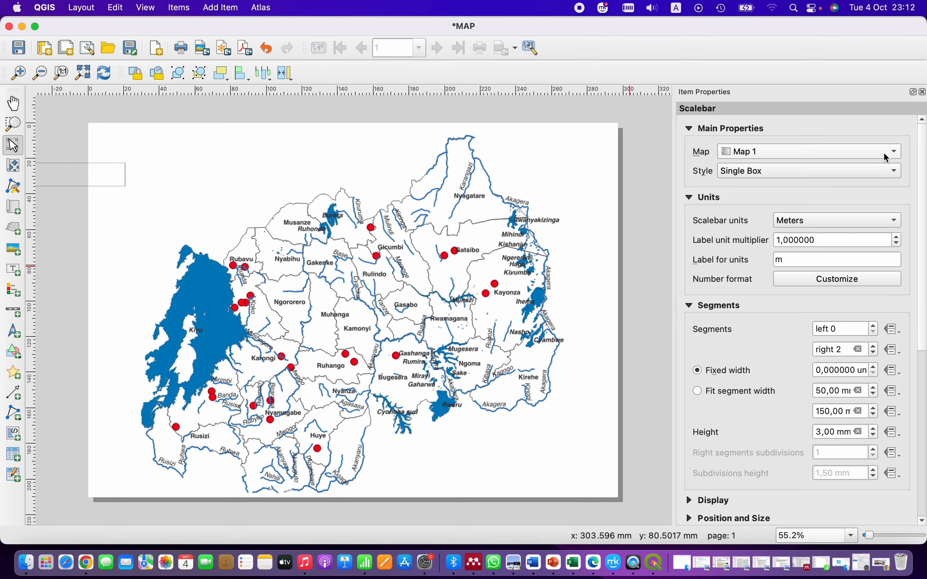
scroll(925, 187, "down", 2)
scroll(925, 188, "up", 2)
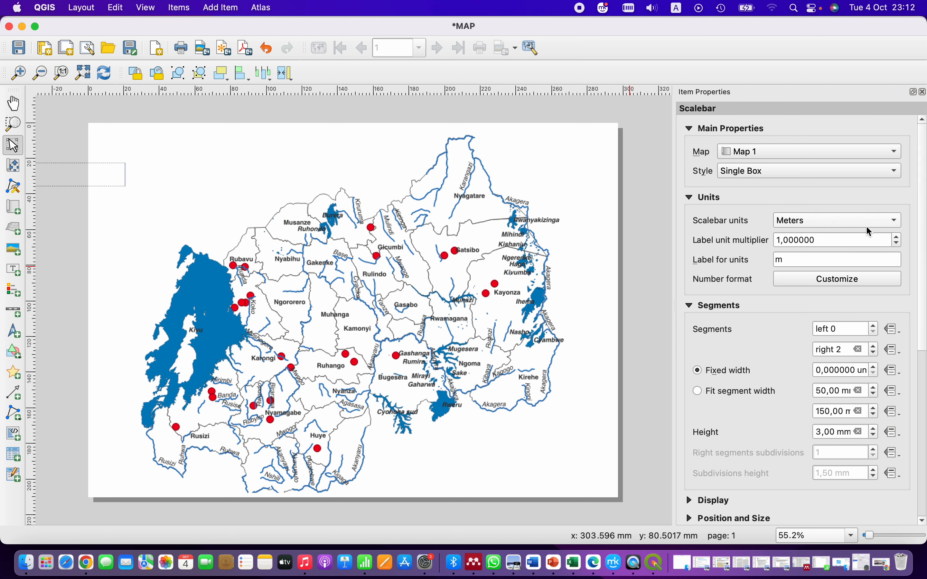
Step: Set the scale bar's units to Map units and close its item properties
left_click(899, 225)
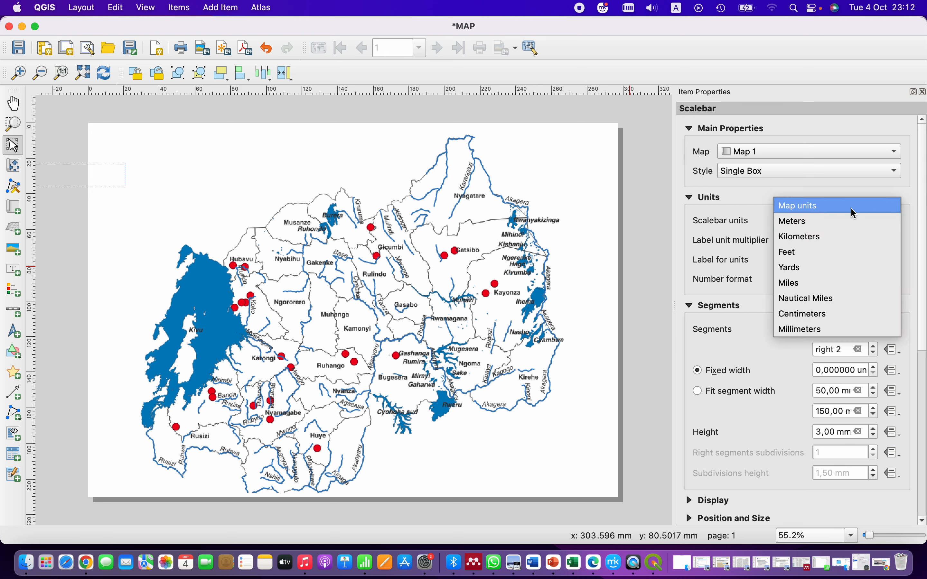
left_click(828, 206)
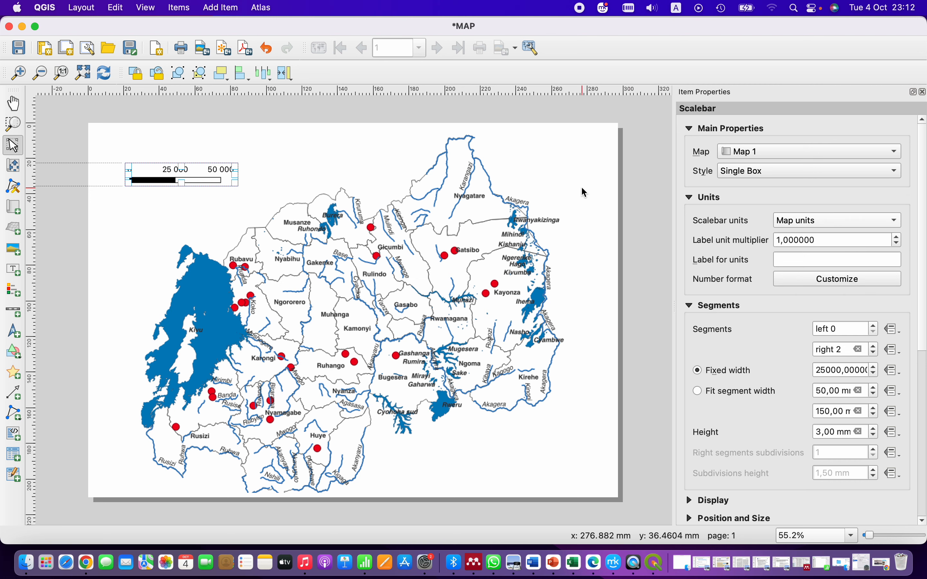
left_click(923, 93)
Step: Move the scale bar closer to the page's upper-left corner, clear of the district boundaries
left_click(425, 190)
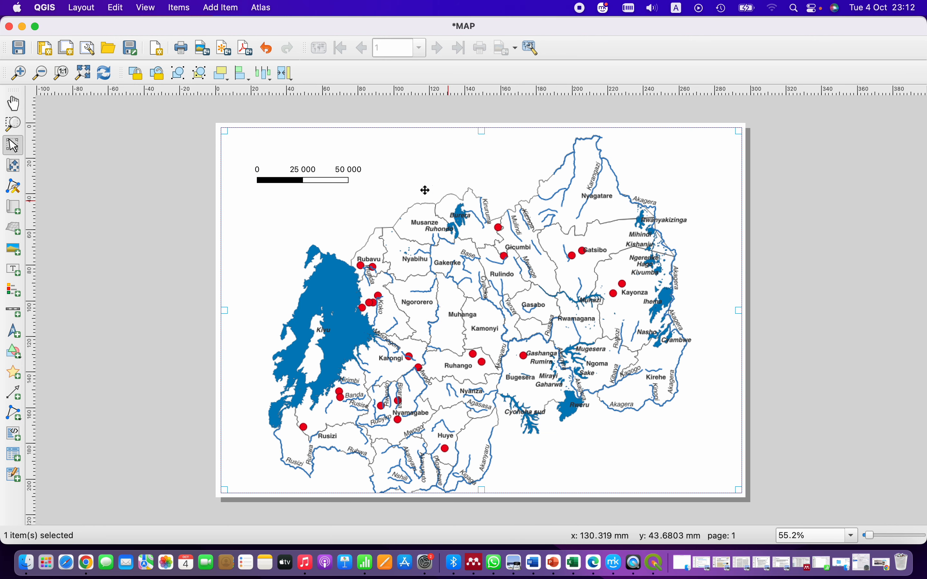
left_click(321, 181)
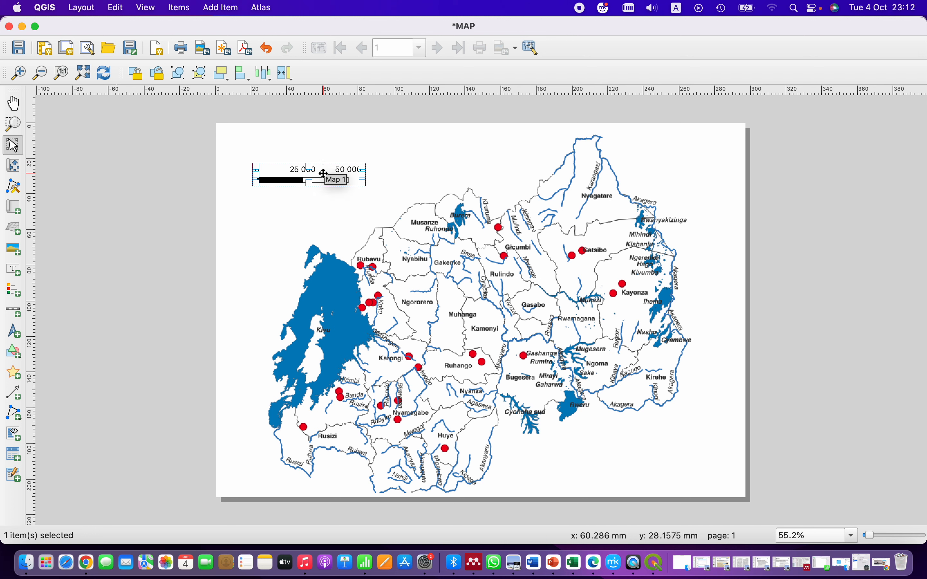
left_click_drag(323, 171, 308, 193)
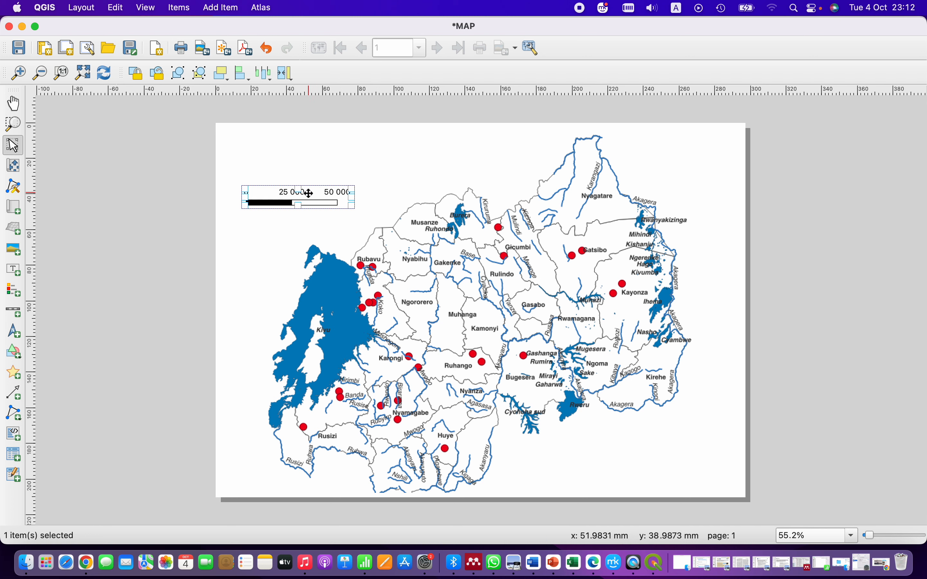
left_click_drag(309, 194, 309, 154)
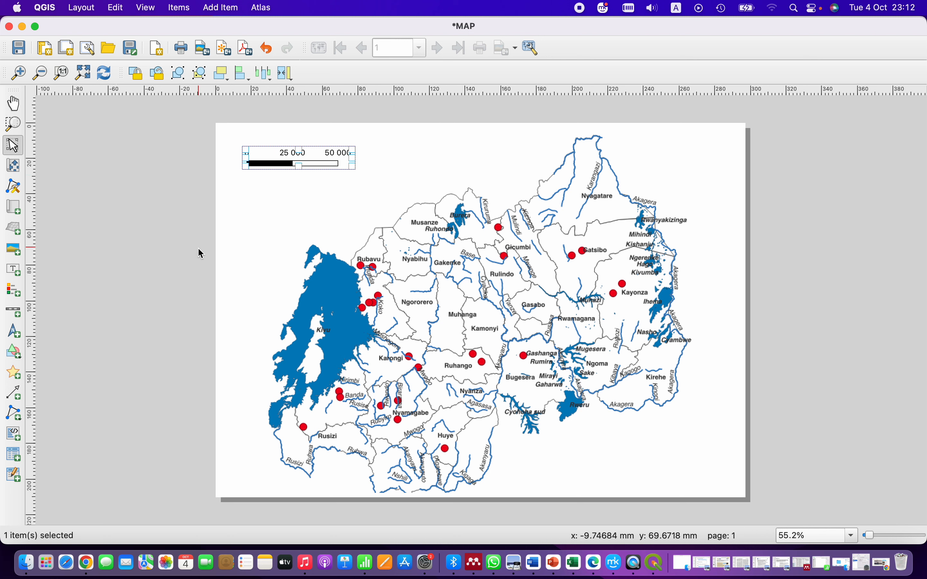
left_click(353, 206)
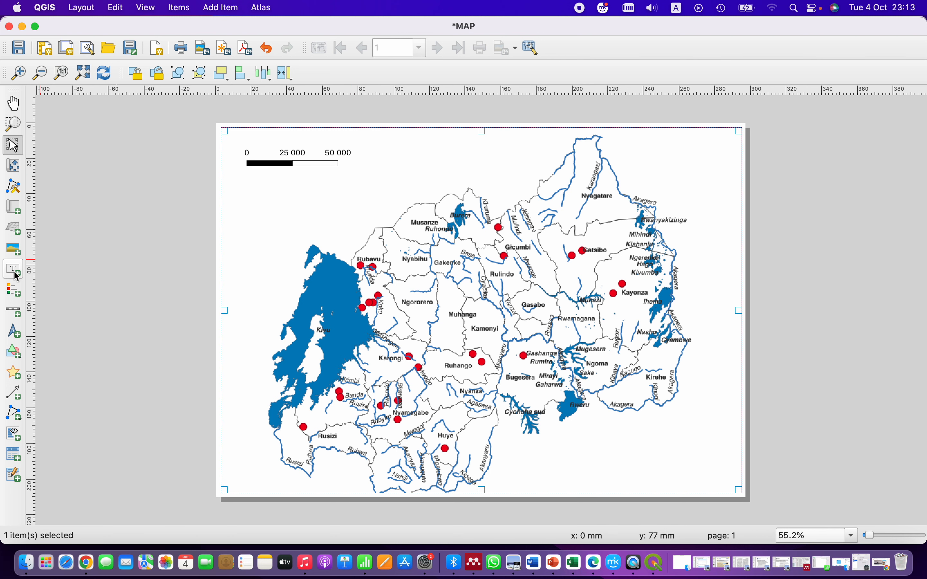
Step: Add a legend below the lakes in the page's lower-right area and shift it closer to the page's right edge
left_click(16, 293)
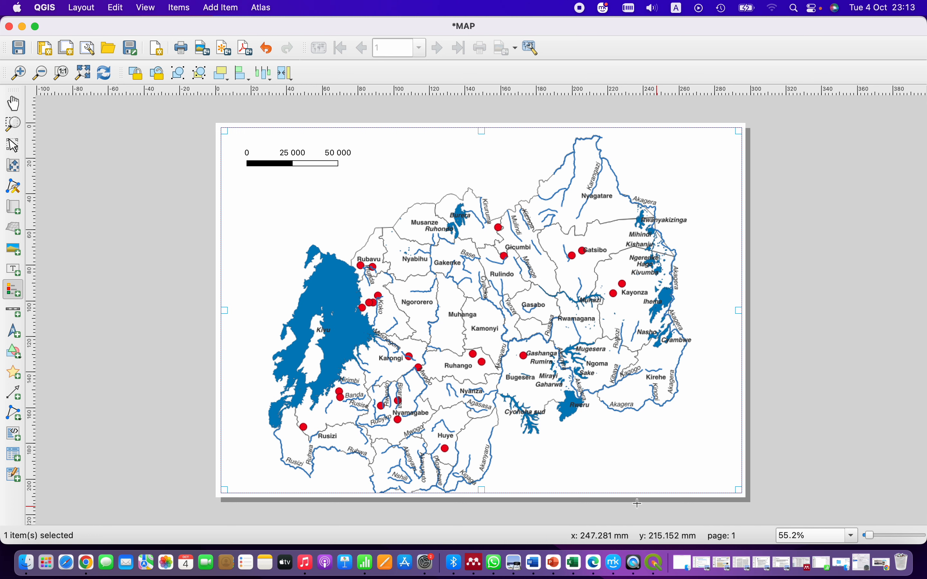
left_click_drag(574, 424, 731, 483)
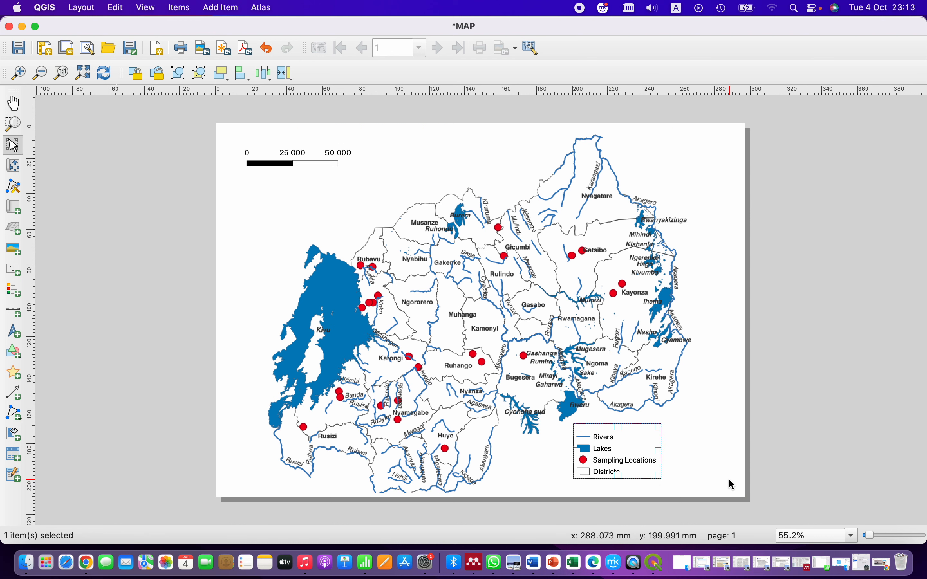
left_click(699, 441)
left_click(616, 435)
left_click_drag(635, 437, 677, 441)
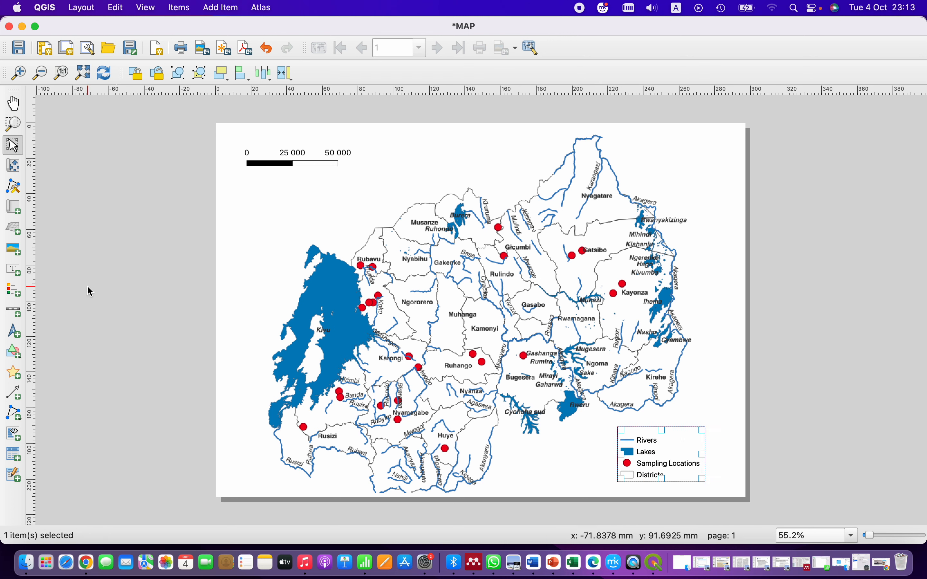
Step: Add a north arrow in the page's upper-right corner and open its item properties
left_click(13, 332)
left_click_drag(663, 148, 717, 179)
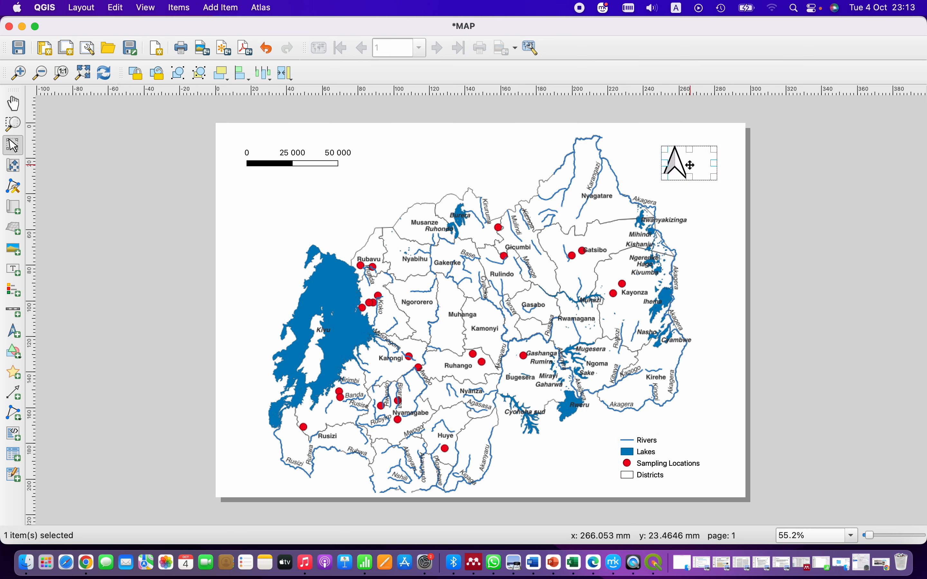
right_click(691, 166)
left_click(757, 286)
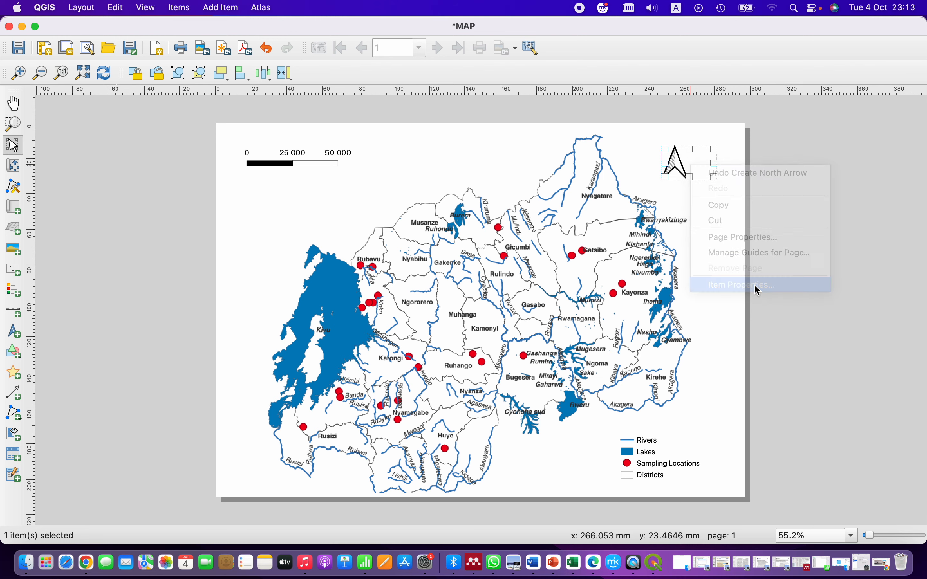
Step: Change the north arrow to the four-pointed star NorthArrow_06 from the arrows SVG group and narrow its frame
left_click(730, 217)
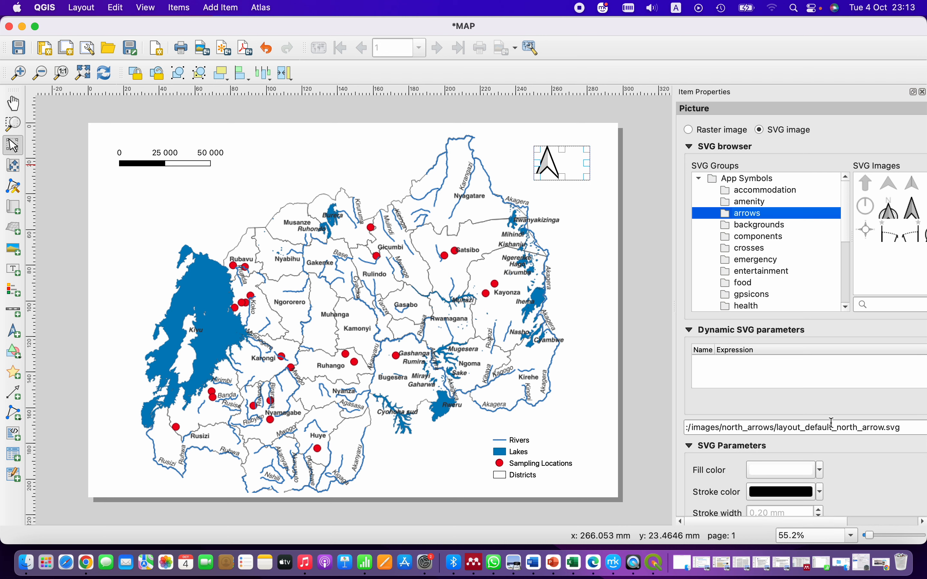
left_click(868, 232)
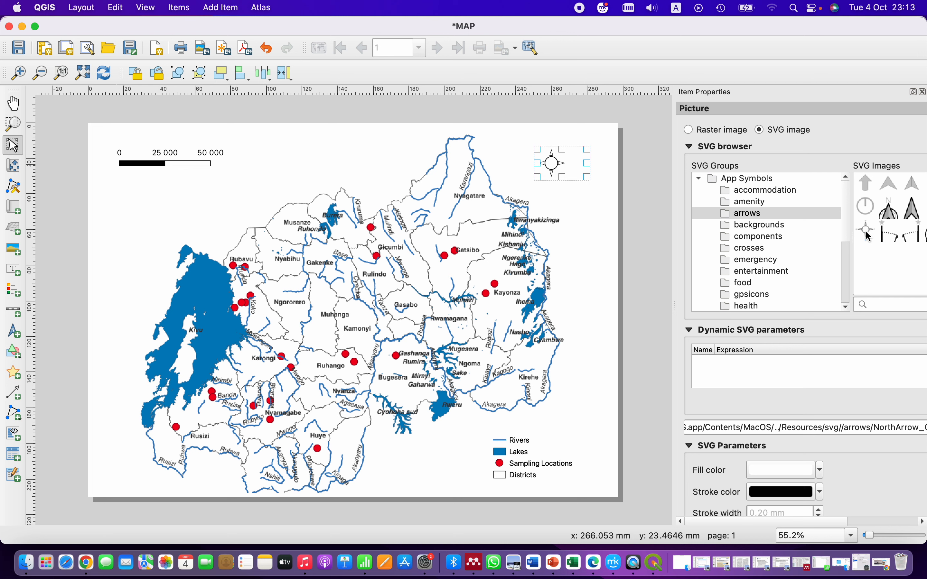
left_click(868, 521)
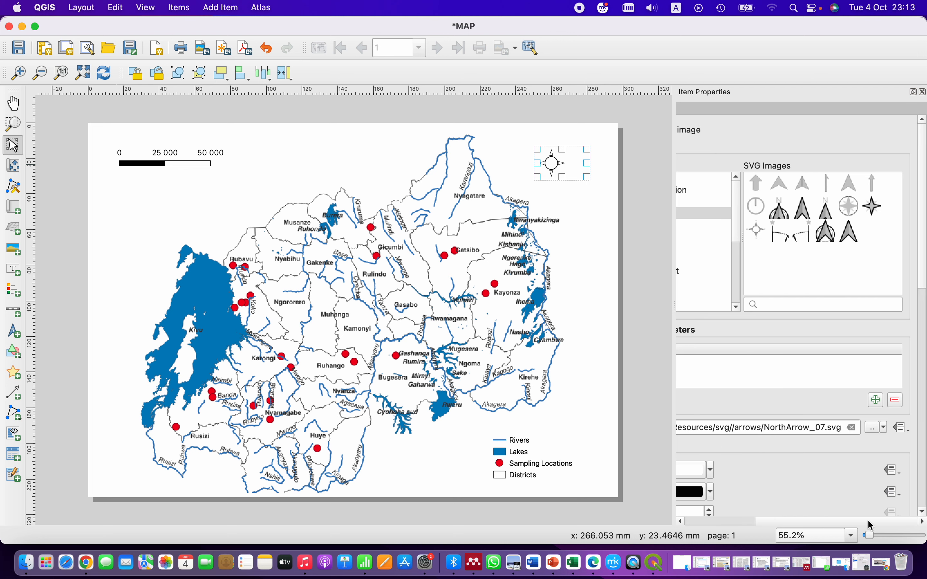
left_click(876, 207)
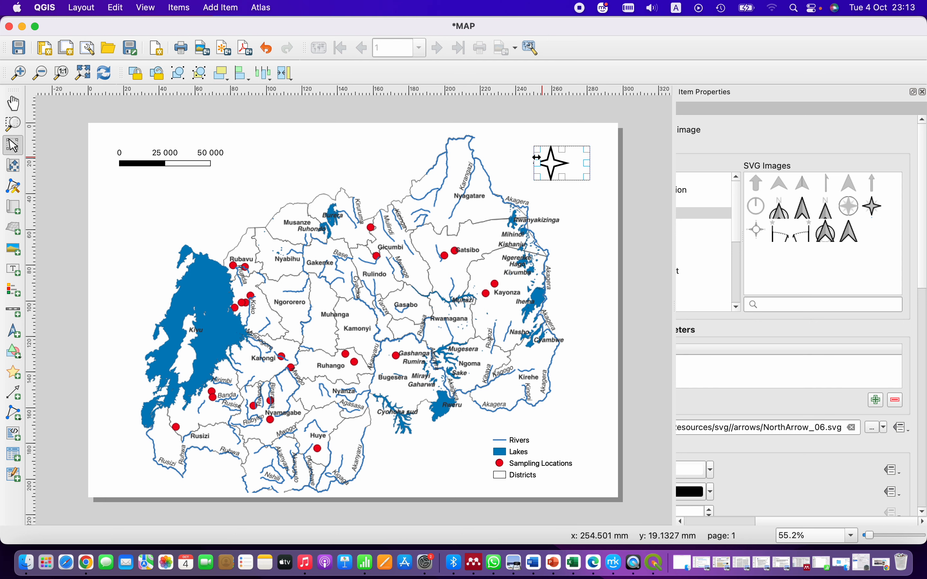
left_click_drag(588, 165, 574, 165)
left_click(589, 211)
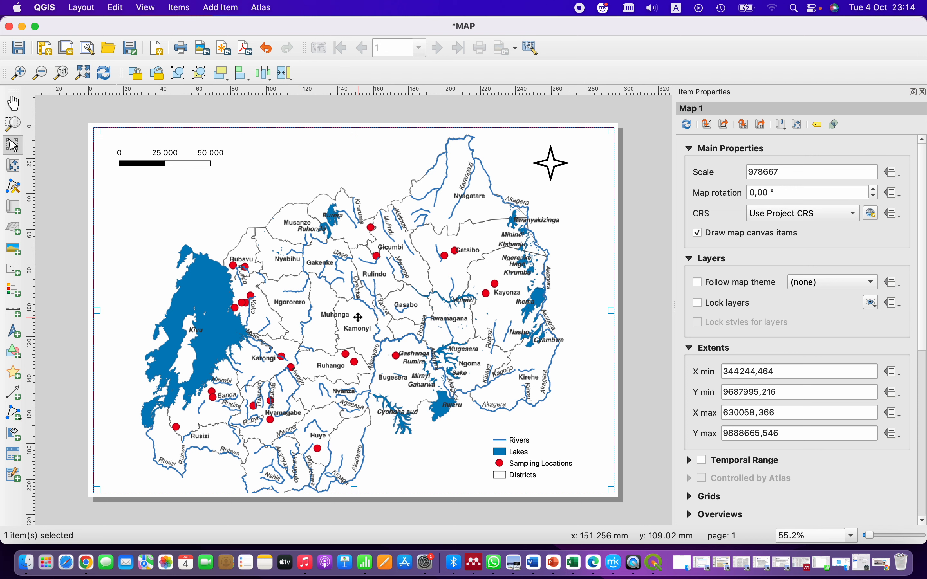
Step: Add a grid to the main map item and open the grid's properties for modification
left_click(923, 94)
right_click(707, 257)
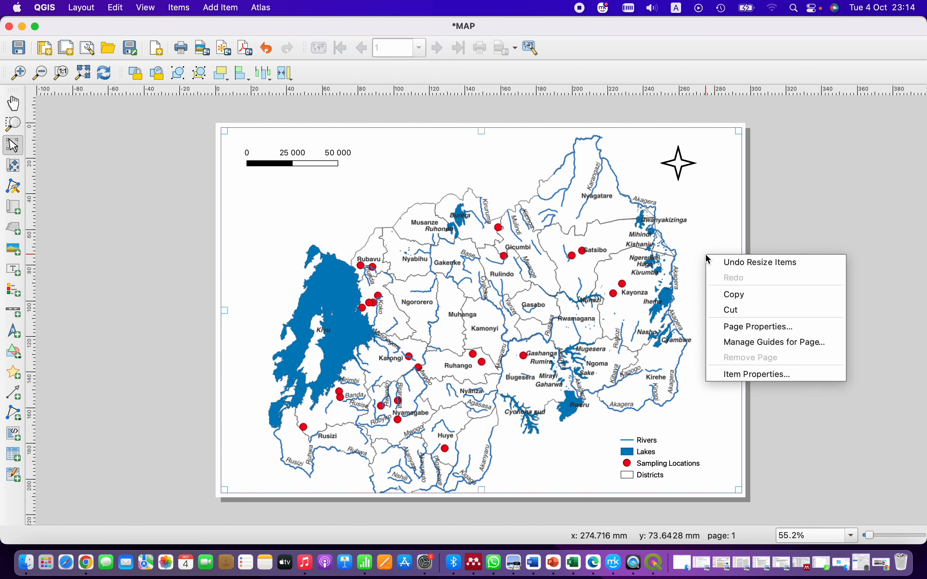
left_click(762, 374)
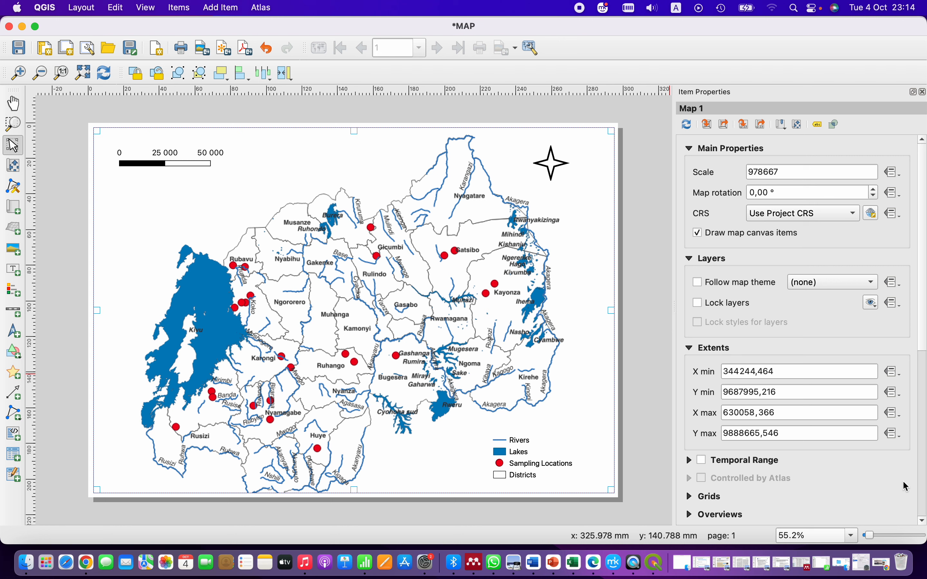
scroll(877, 479, "down", 3)
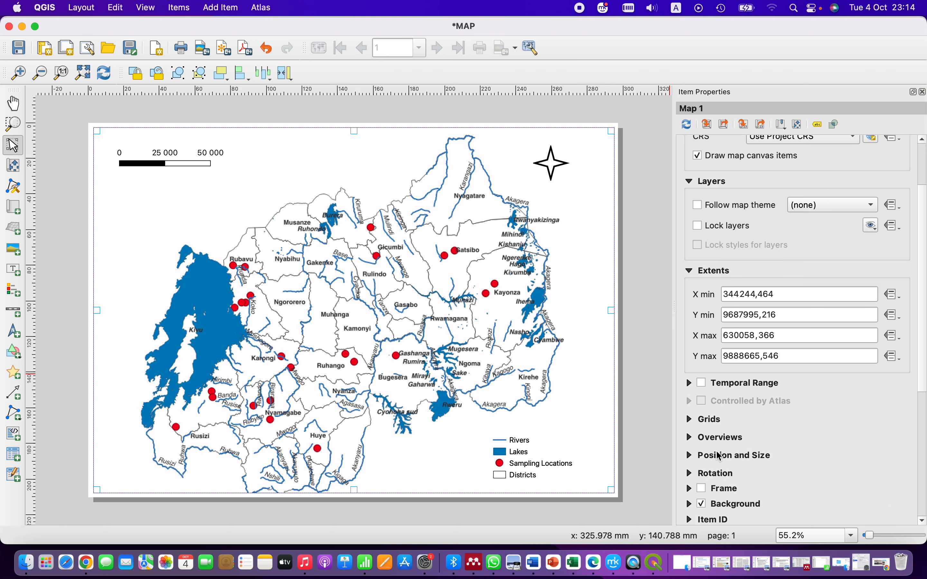
left_click(712, 420)
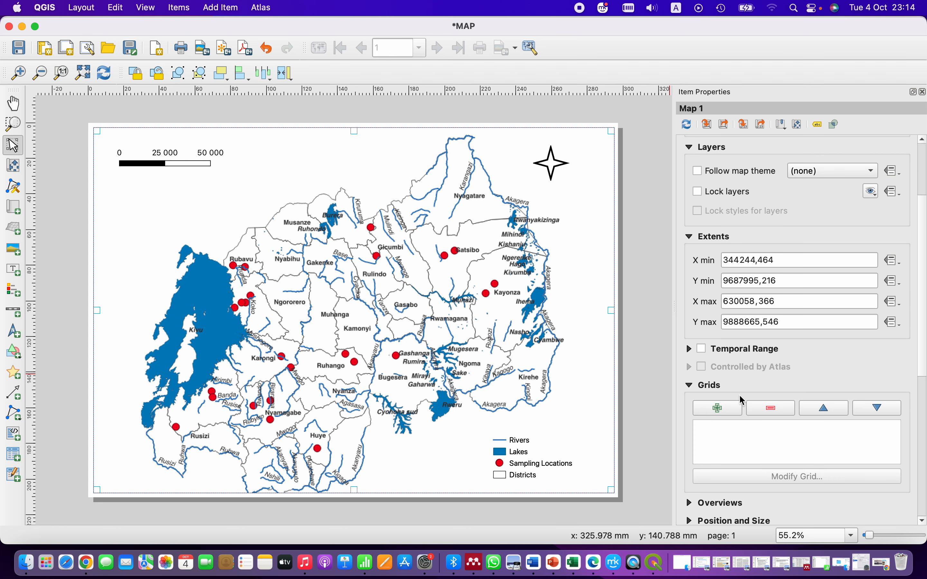
left_click(719, 410)
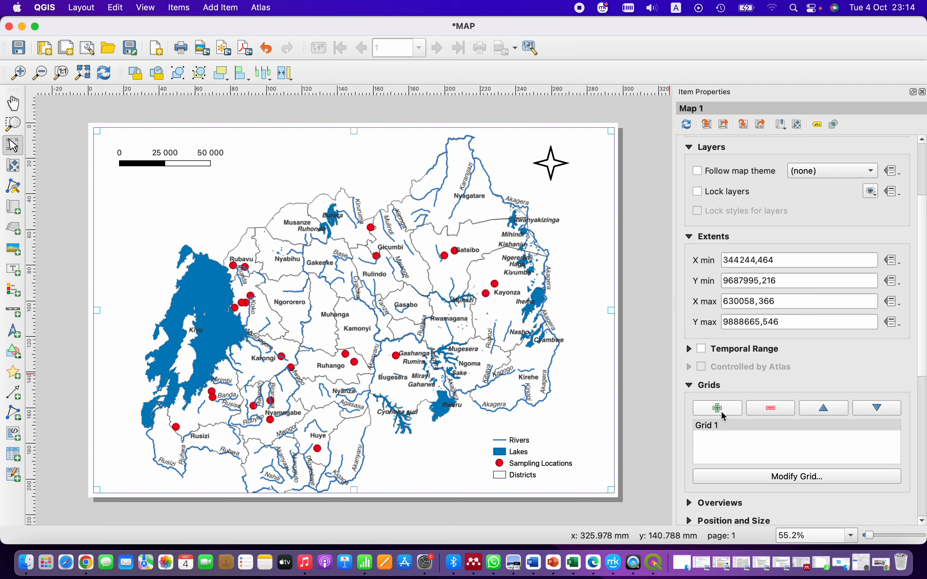
left_click(788, 479)
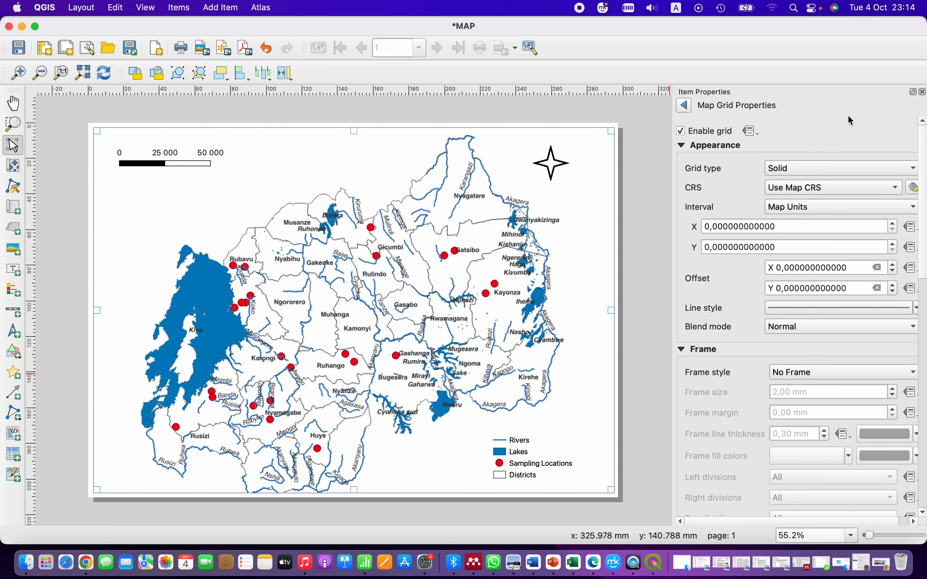
Step: Set the grid type to Frame and annotations only and its CRS to EPSG:4326 - WGS 84
left_click(915, 167)
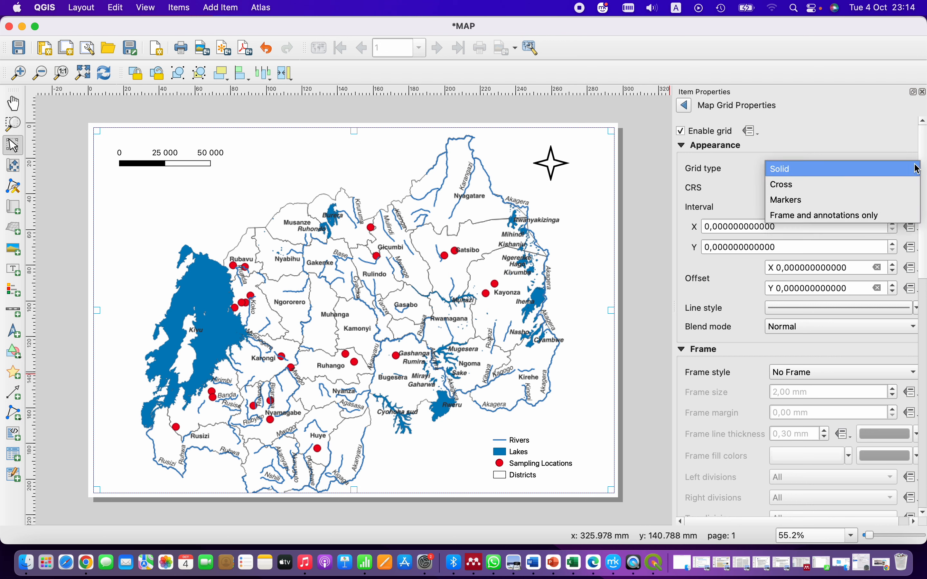
left_click(833, 219)
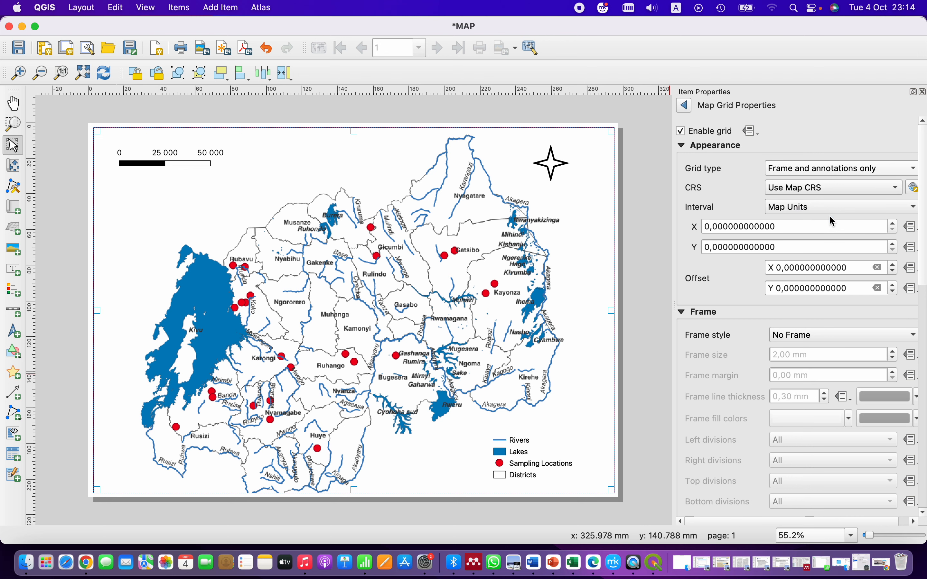
left_click(897, 188)
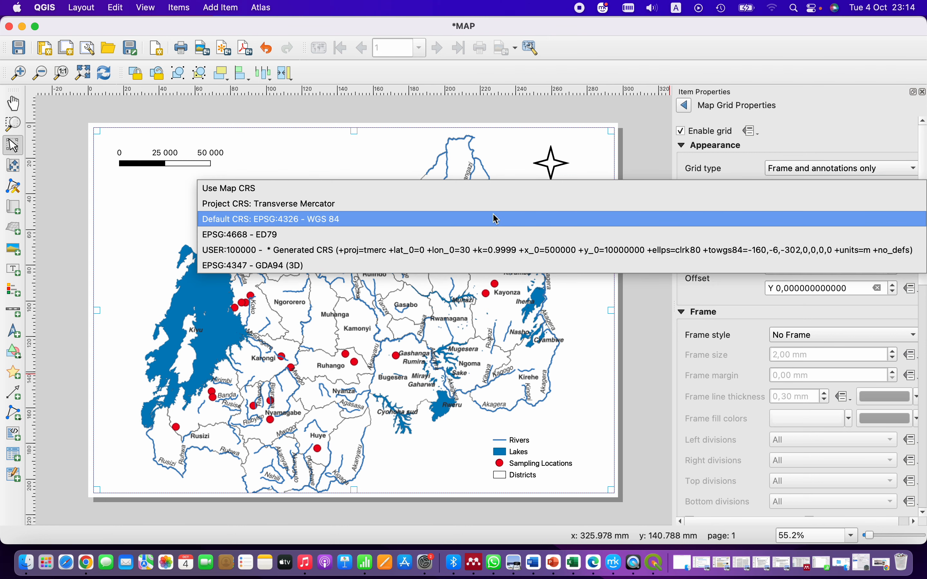
left_click(492, 219)
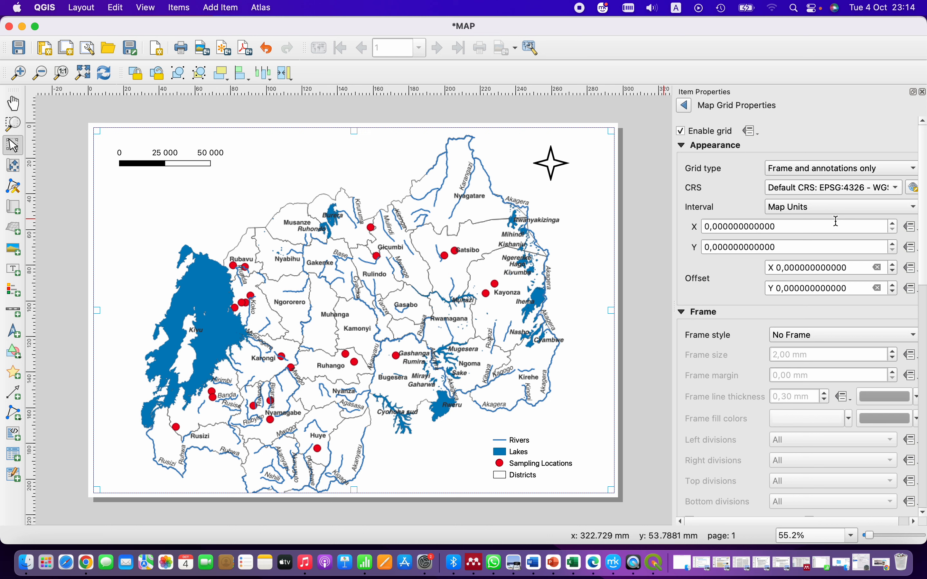
Step: Set the grid's X and Y intervals to 1 map unit and its X and Y offsets to 1
left_click(893, 225)
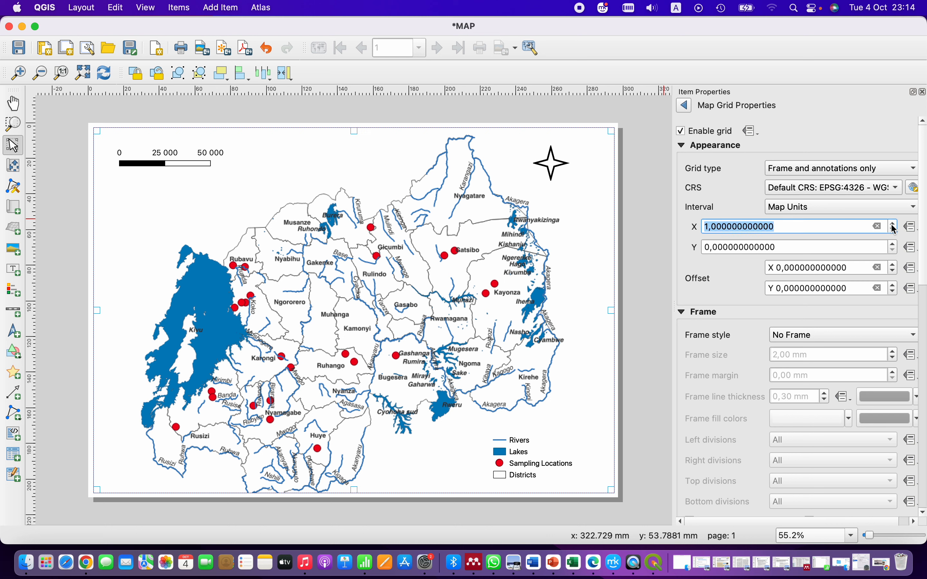
left_click(894, 246)
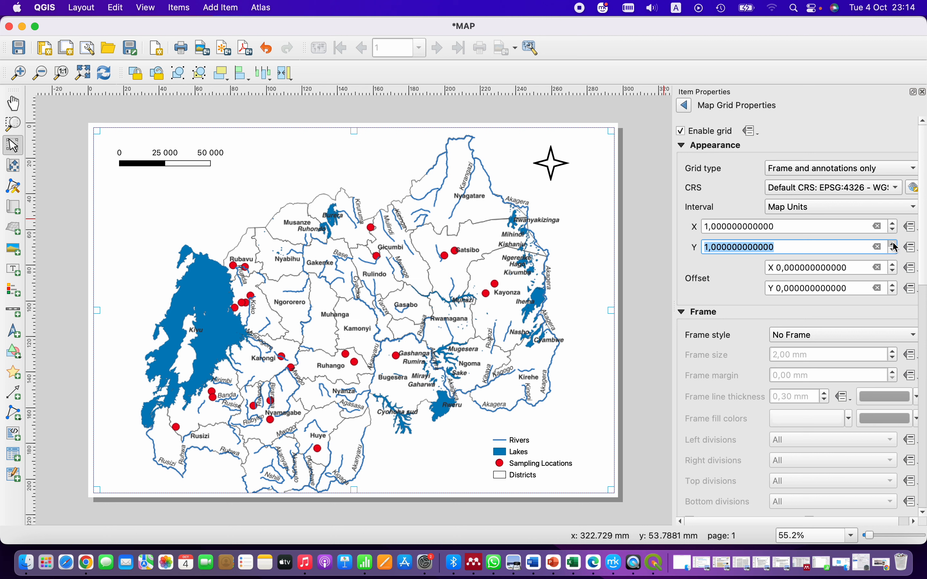
left_click(893, 265)
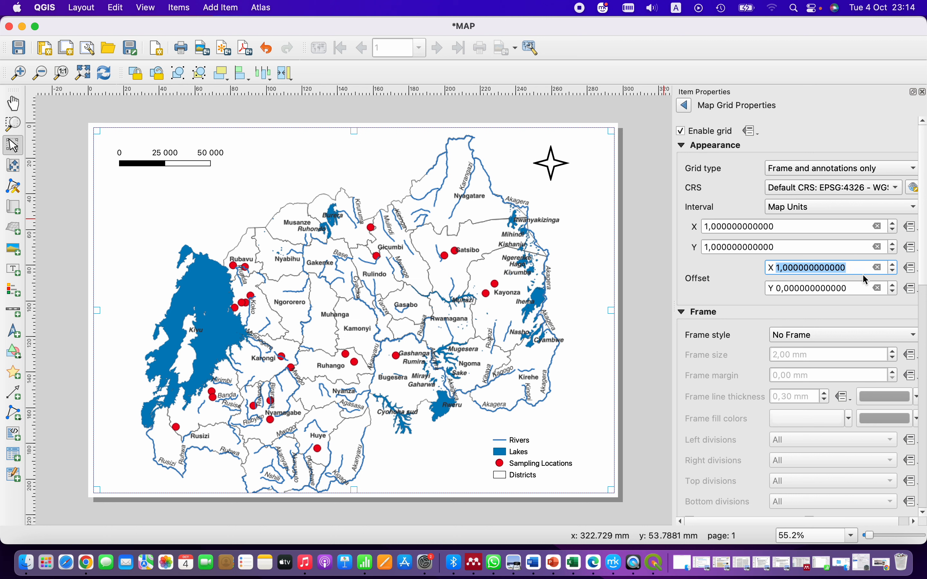
left_click(894, 284)
Step: Give the grid an Interior Ticks frame with a frame size of 3,00 mm and a line thickness of 1,30 mm
left_click(842, 337)
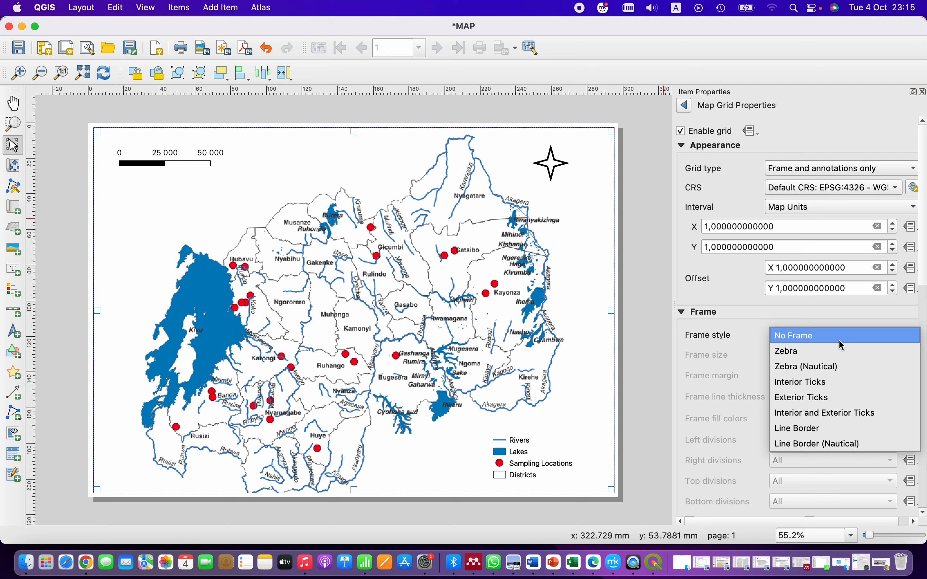
left_click(837, 384)
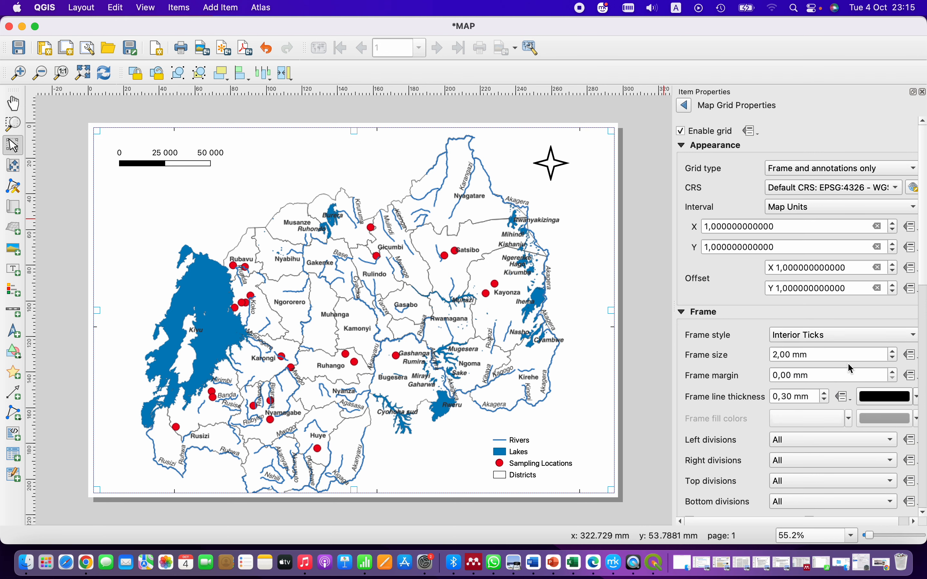
left_click(894, 352)
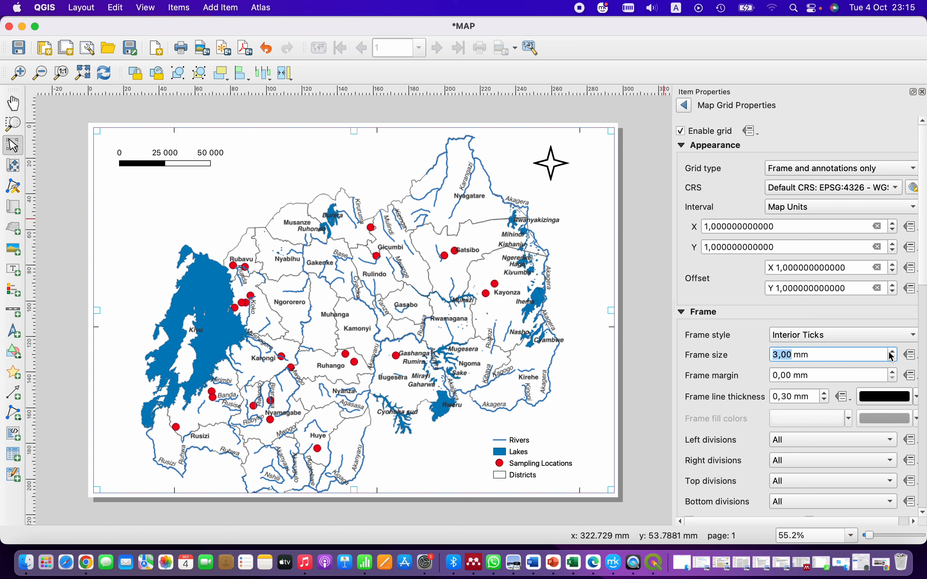
left_click(846, 375)
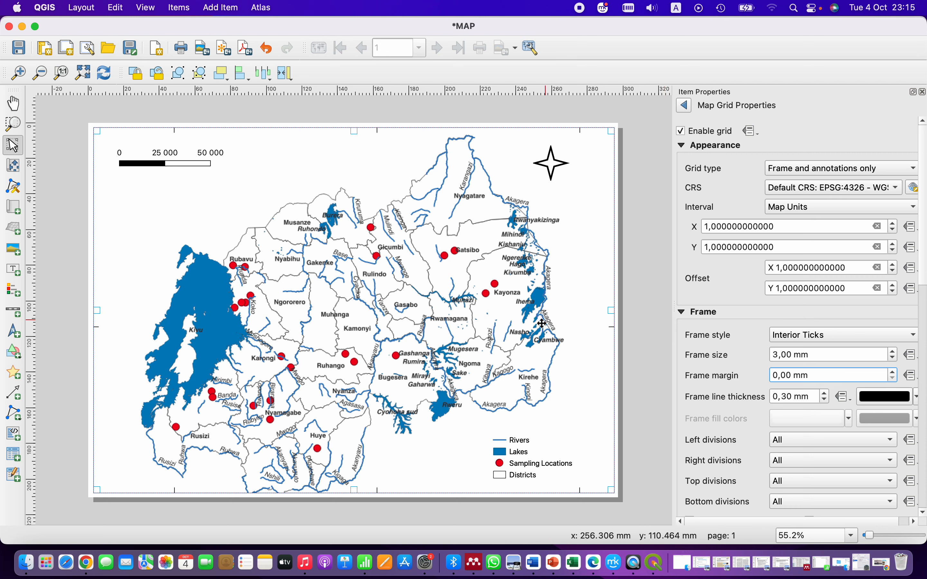
left_click(825, 395)
left_click(825, 399)
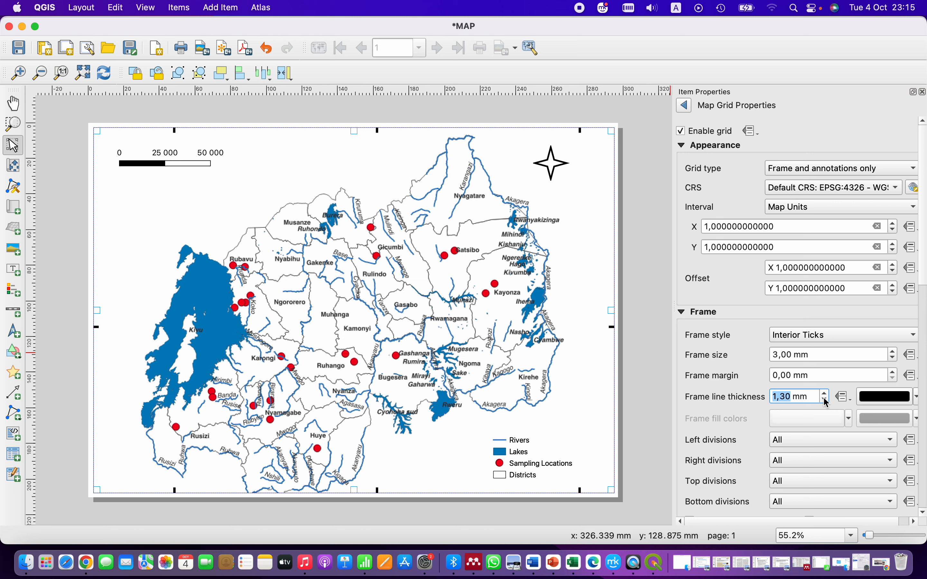
Step: Reopen the properties of Grid 1 on the main map item for modification
left_click(795, 394)
left_click(194, 161)
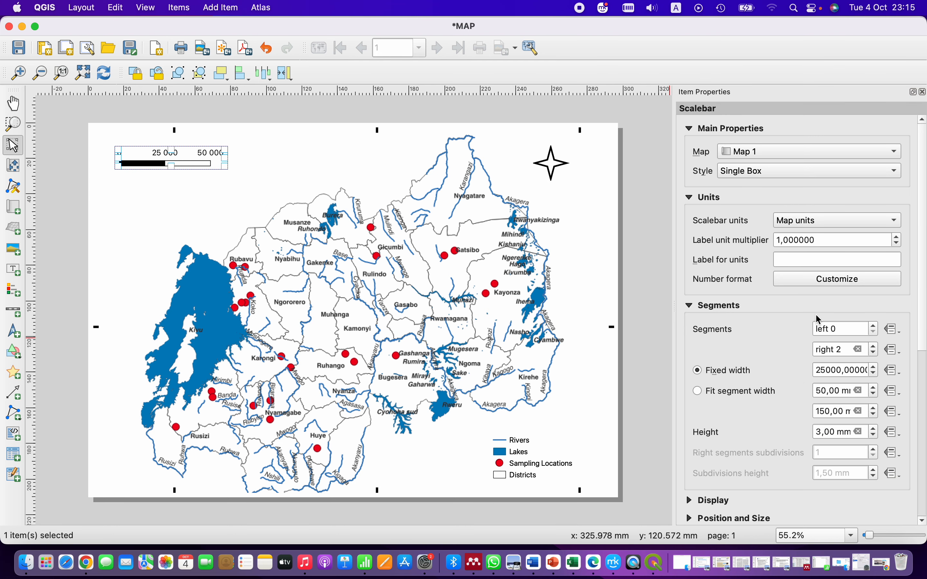
left_click_drag(925, 324, 925, 277)
left_click(605, 211)
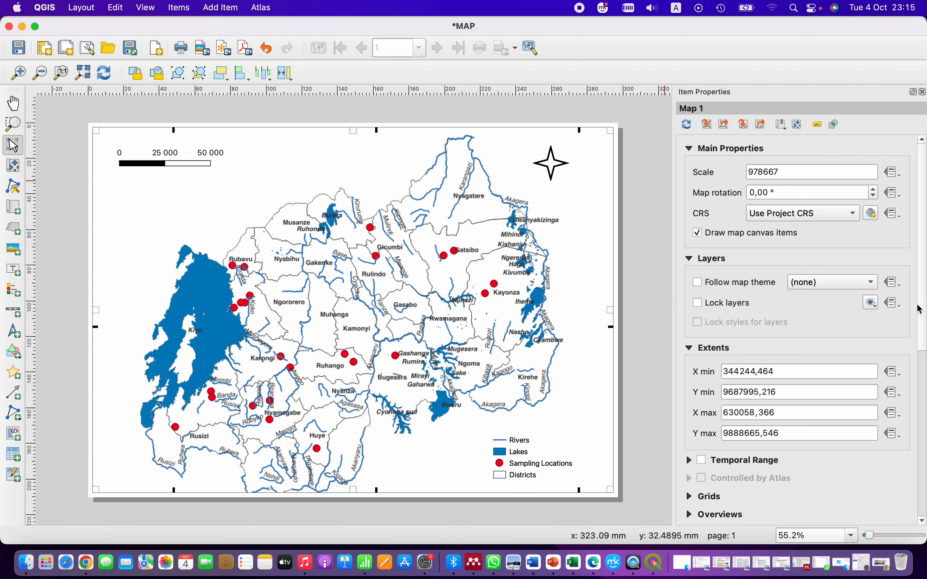
left_click(714, 503)
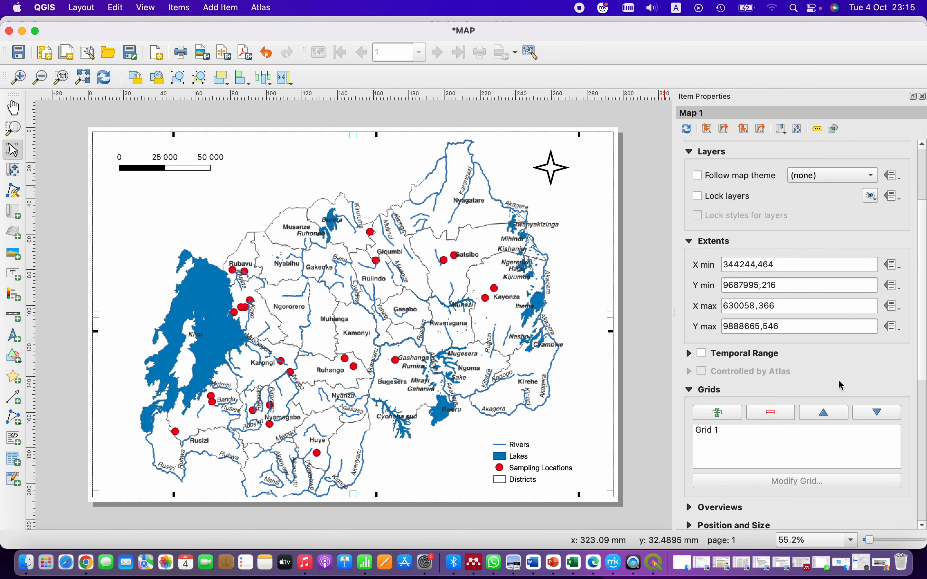
left_click(709, 431)
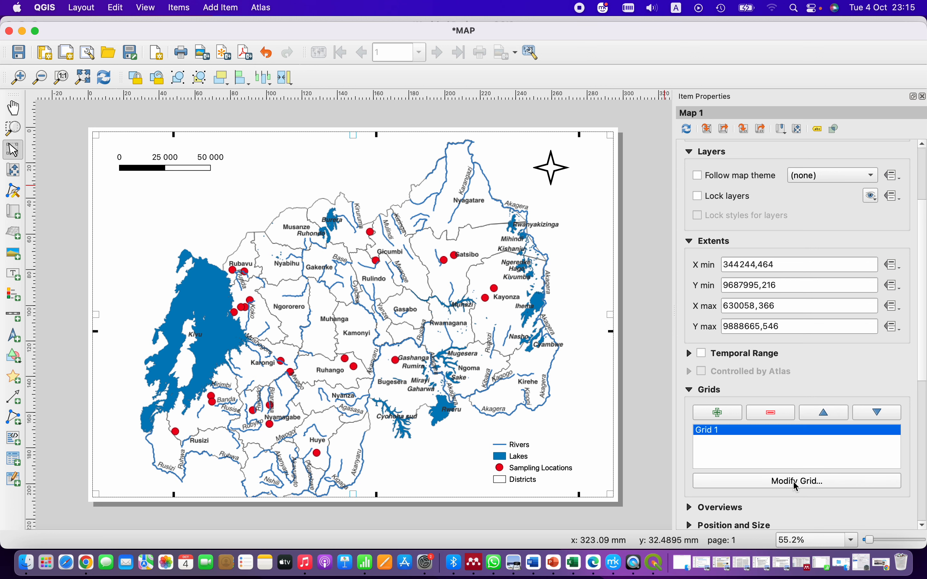
left_click(797, 483)
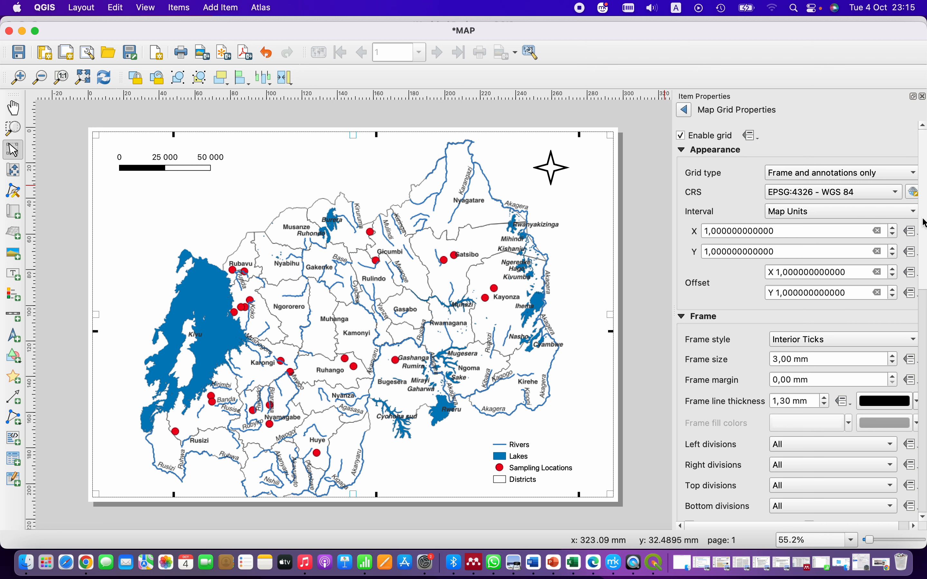
Step: Enable drawn coordinates on the grid and set their format to Decimal with Suffix
scroll(911, 299, "down", 10)
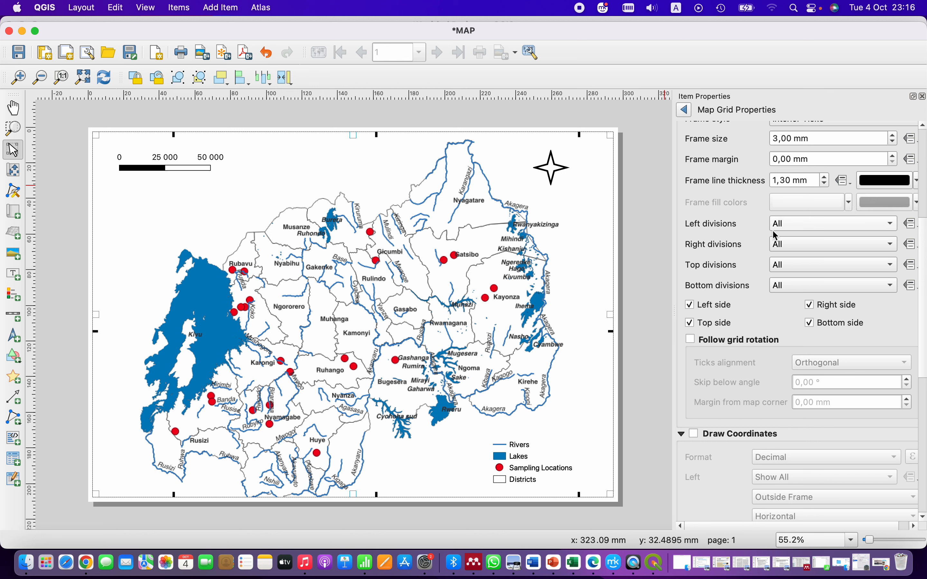
mouse_move(792, 206)
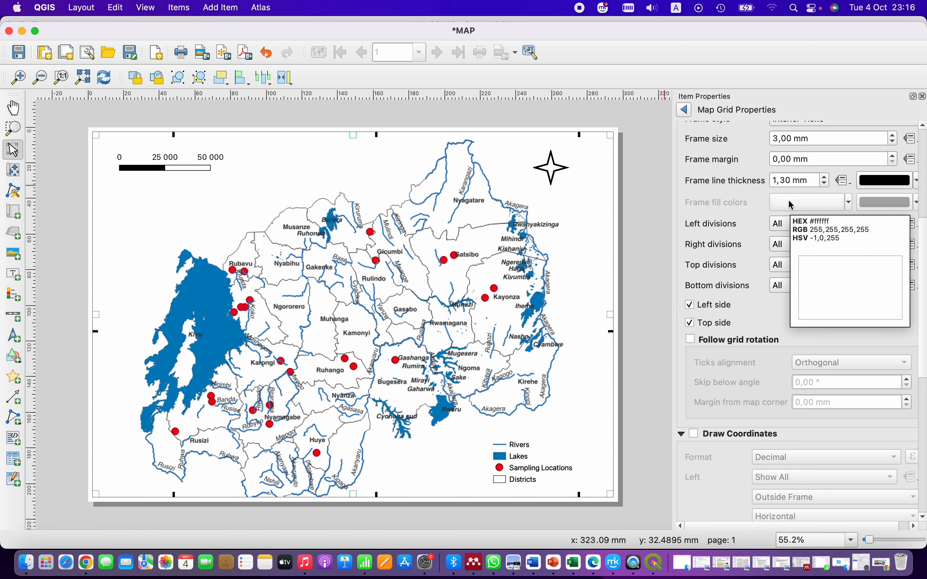
left_click(696, 435)
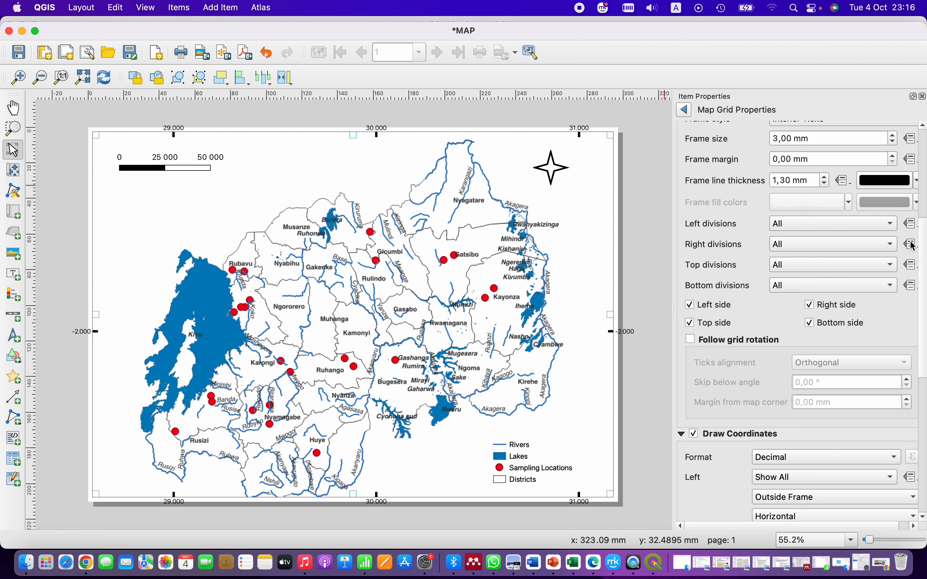
scroll(925, 199, "up", 5)
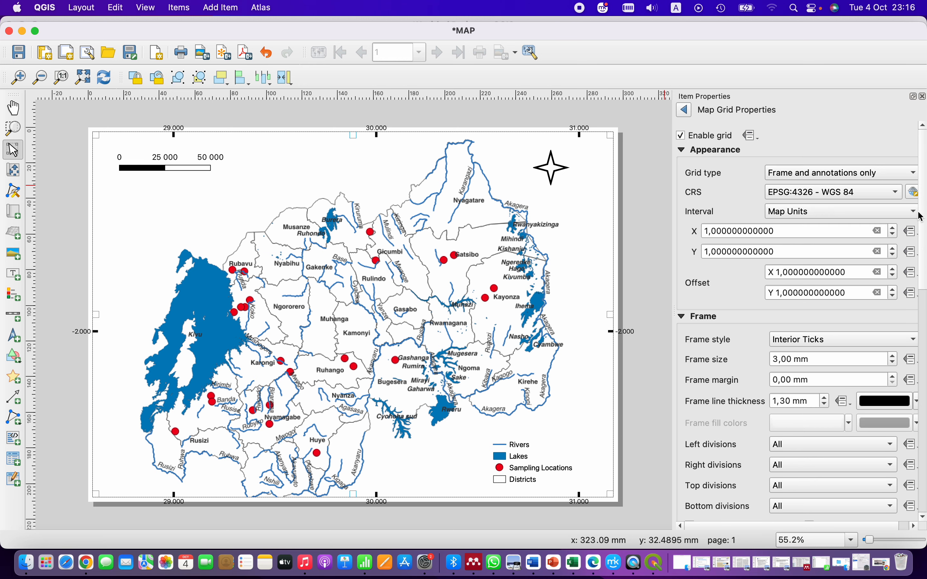
scroll(901, 323, "down", 10)
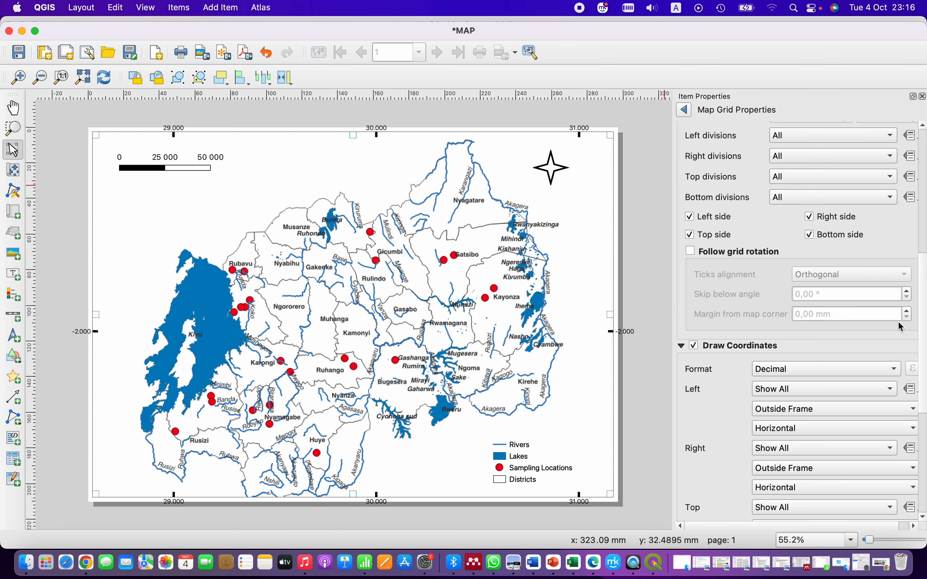
scroll(897, 322, "up", 4)
scroll(897, 324, "down", 8)
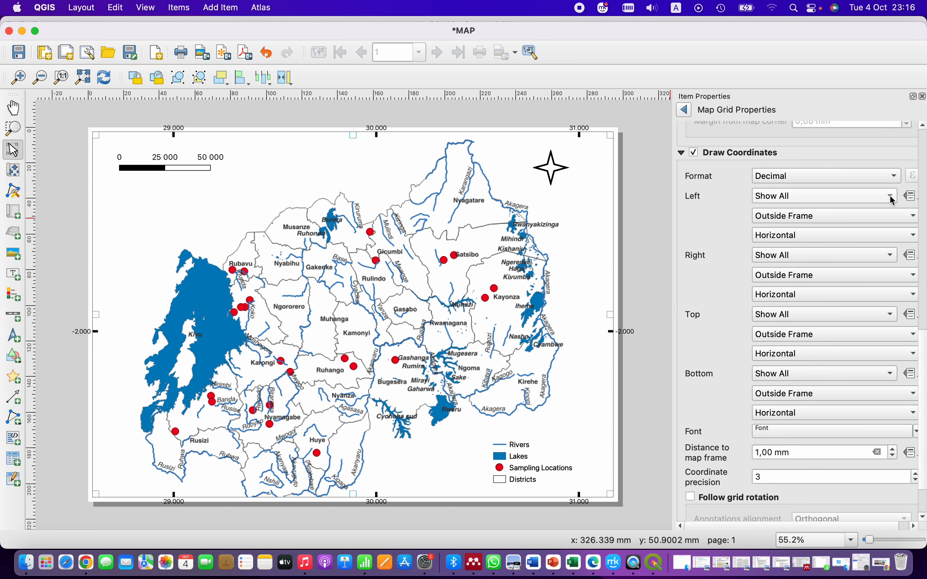
left_click(896, 178)
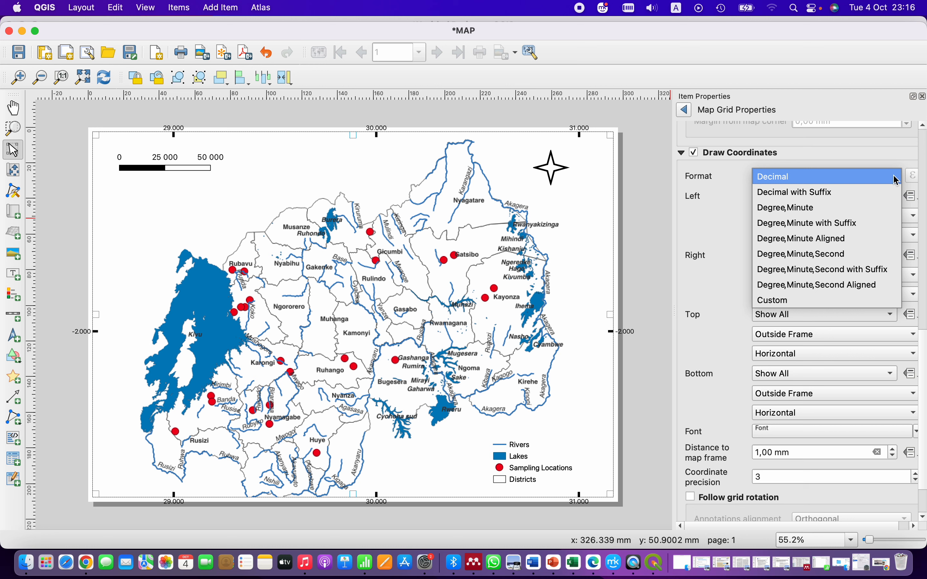
left_click(866, 192)
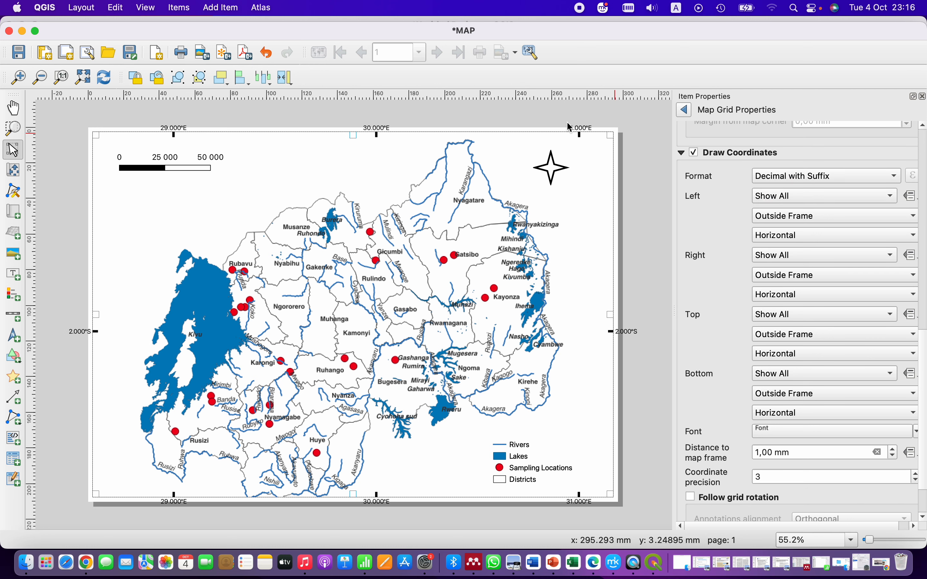
Step: Place the grid's left, right, top and bottom coordinates at Inside Frame
left_click(895, 202)
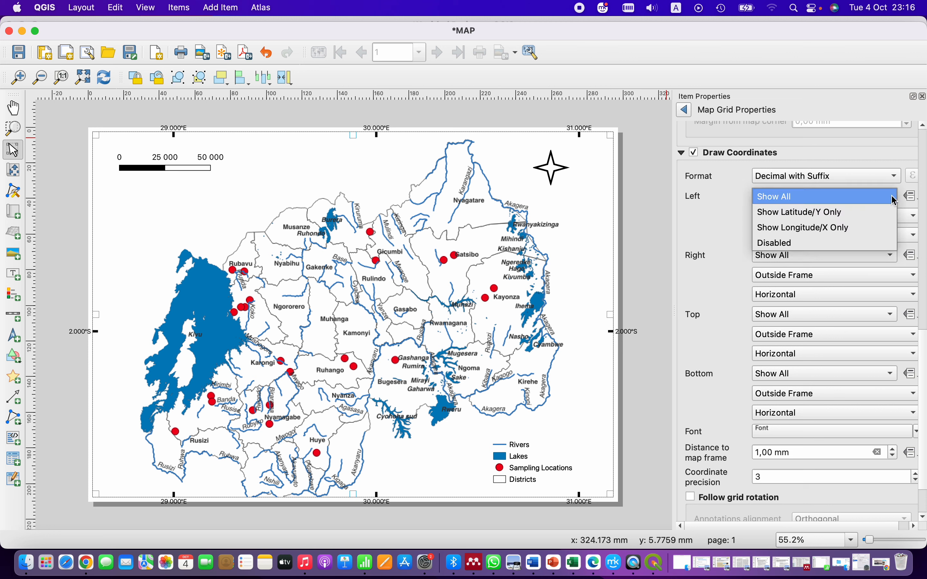
left_click(860, 198)
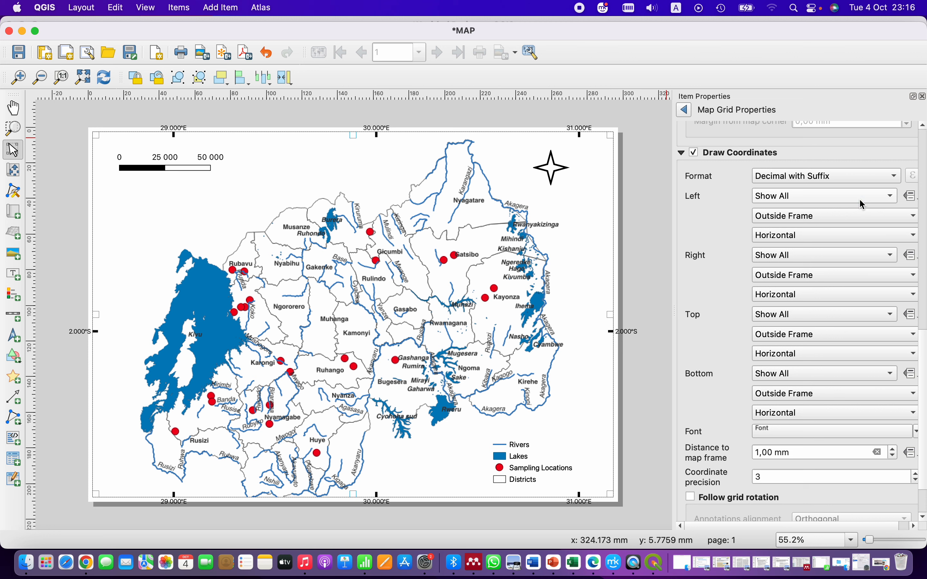
left_click(913, 217)
left_click(816, 201)
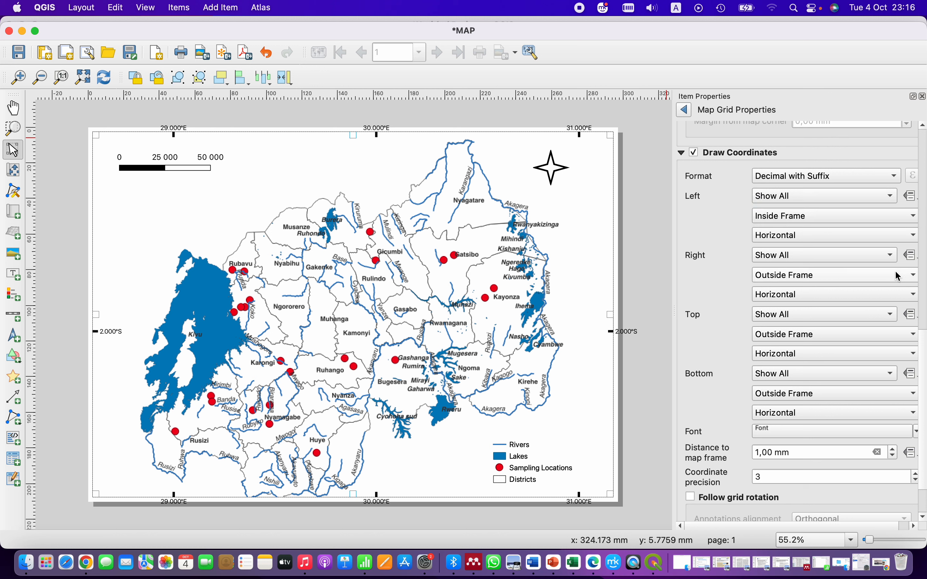
left_click(914, 277)
left_click(789, 265)
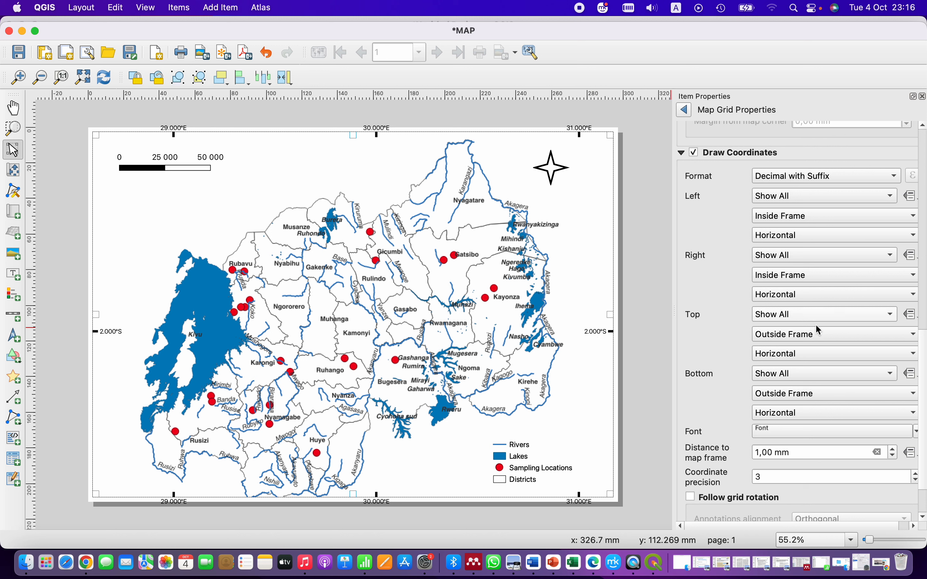
left_click(914, 335)
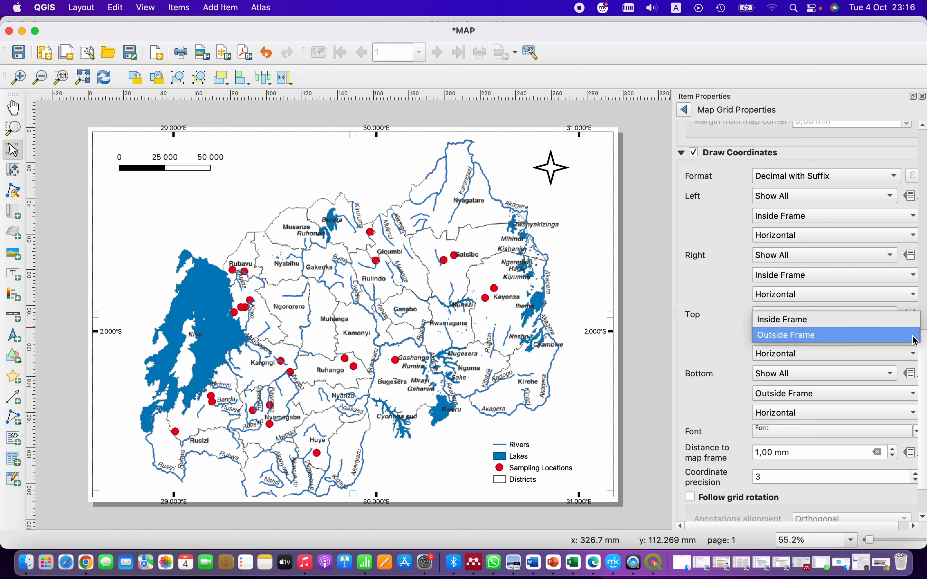
left_click(808, 326)
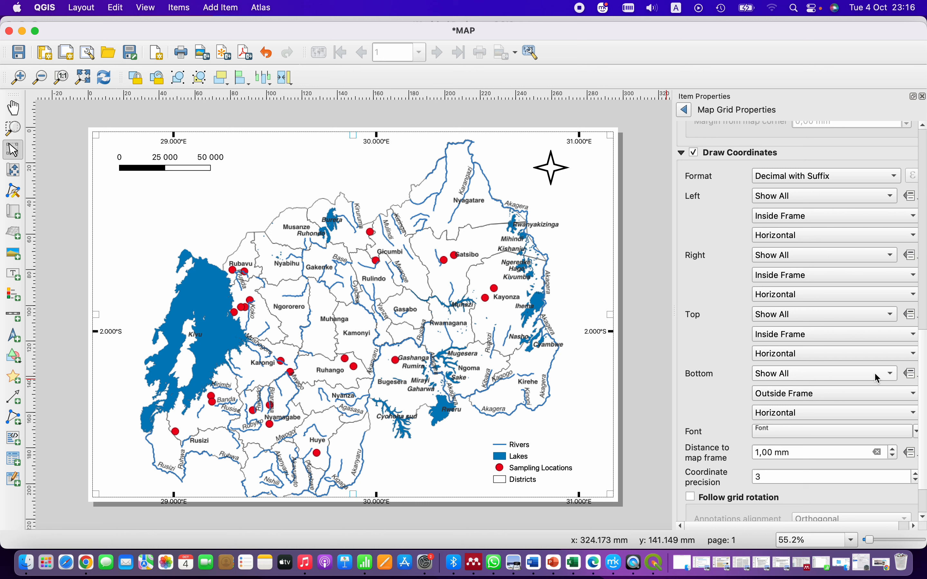
left_click(913, 396)
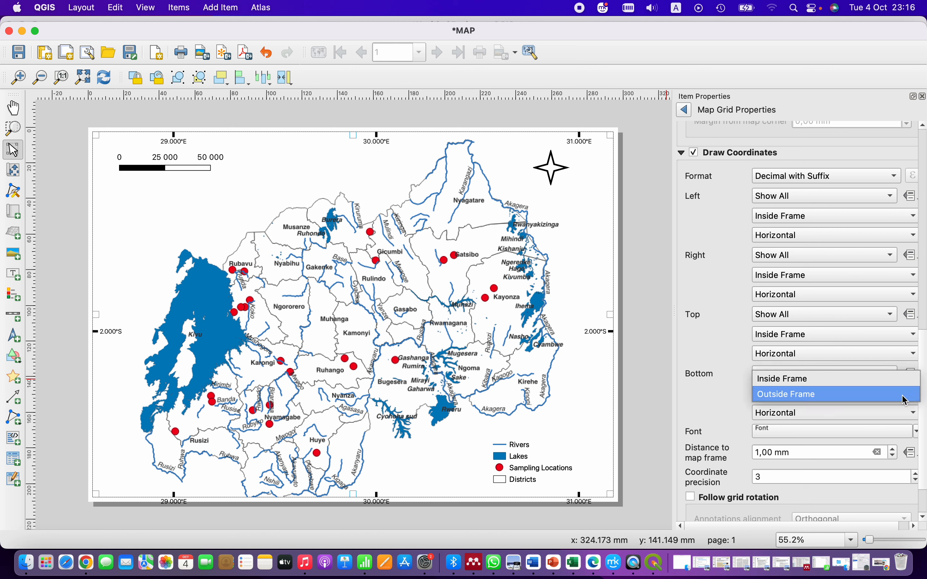
left_click(822, 383)
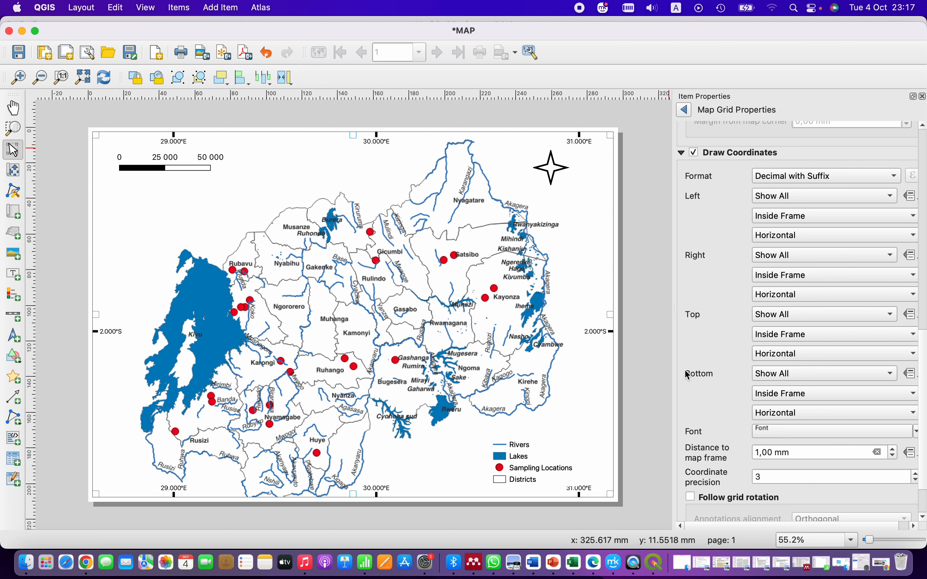
Step: Move the legend westward, away from the bottom 31.000°E coordinate label
left_click(509, 451)
left_click_drag(548, 444, 513, 444)
Step: Enable a black frame on the main map item with a thickness of 1,30 mm
left_click(572, 440)
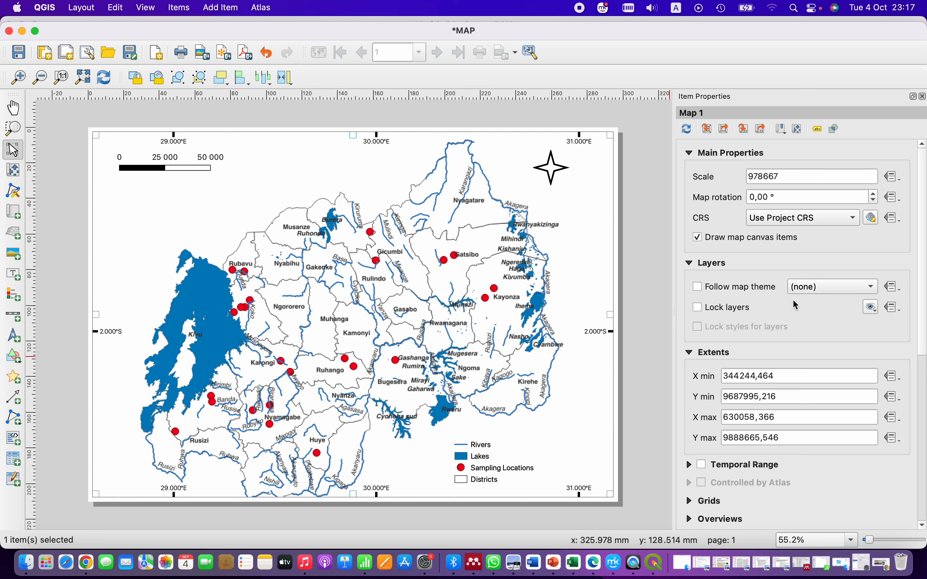
scroll(916, 291, "down", 6)
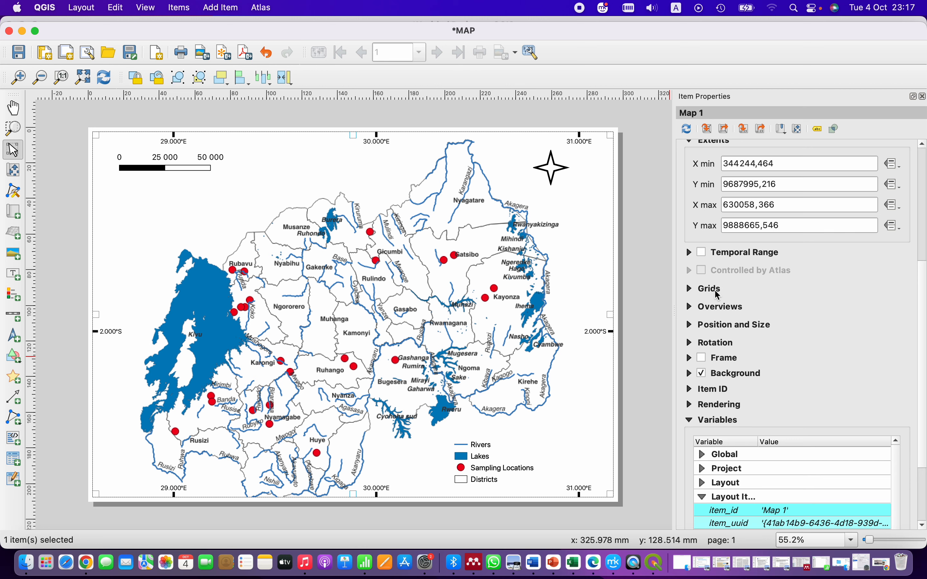
left_click(704, 360)
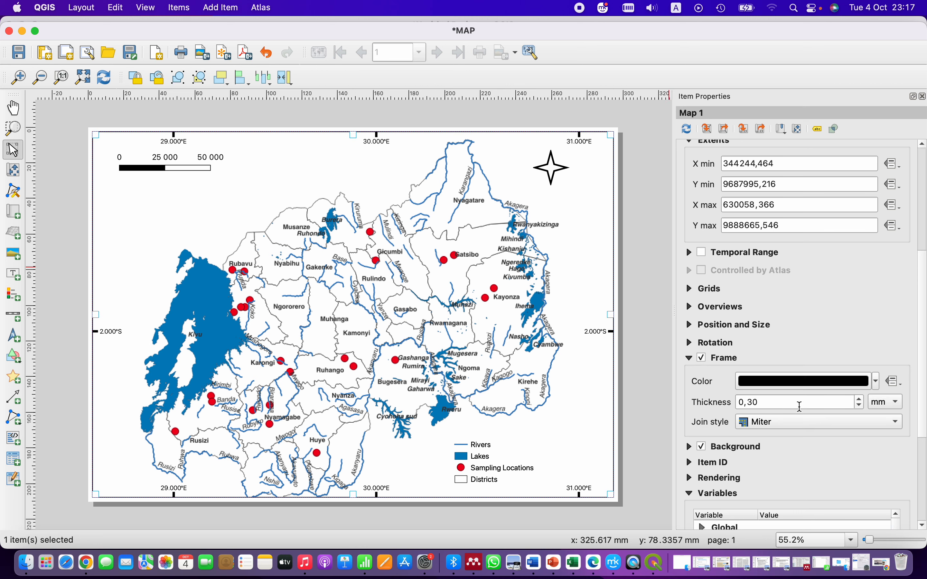
left_click(857, 399)
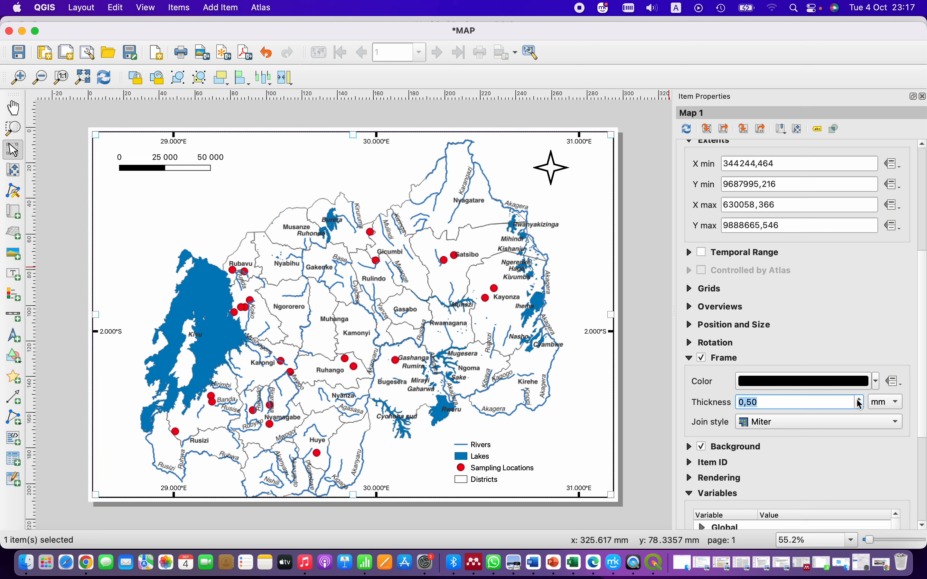
left_click(860, 400)
left_click(860, 400)
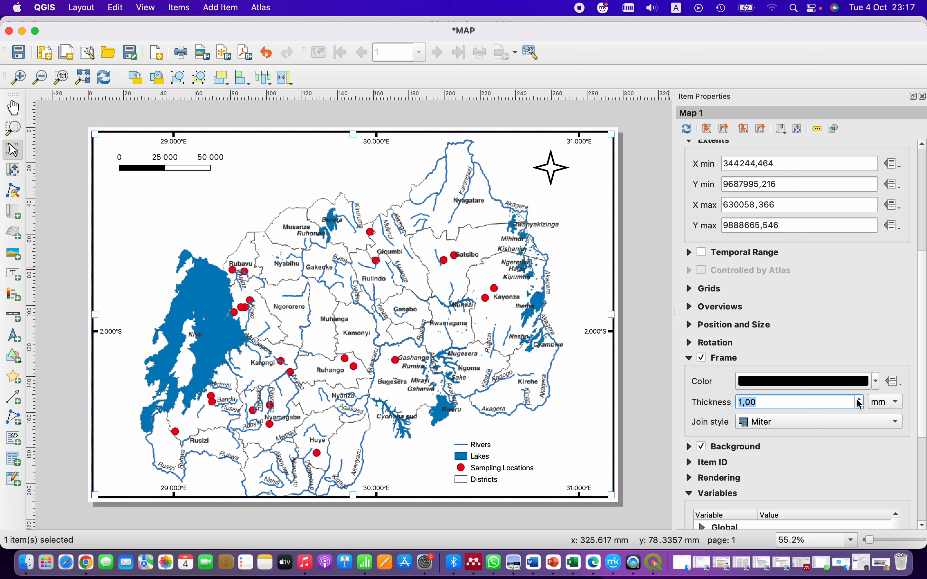
left_click(860, 401)
left_click(860, 400)
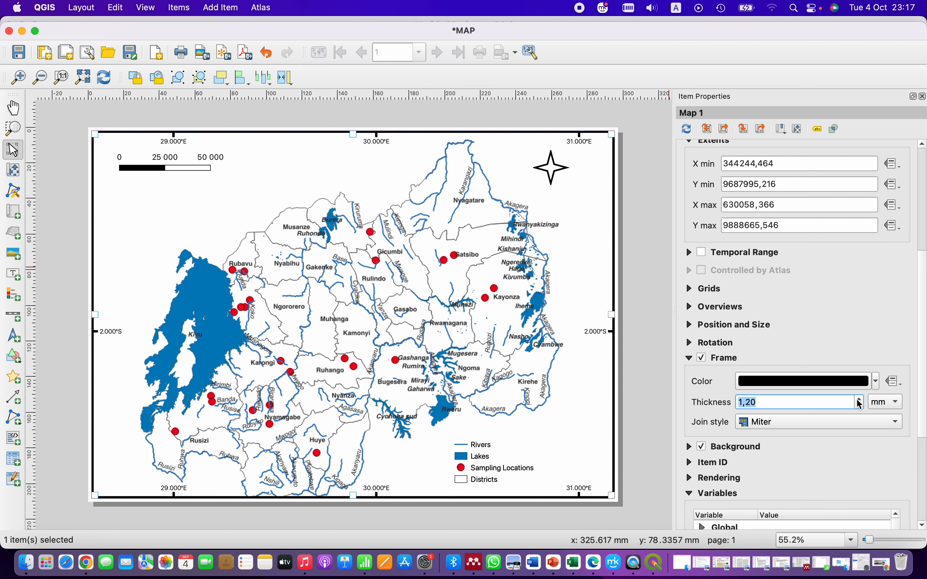
left_click(860, 401)
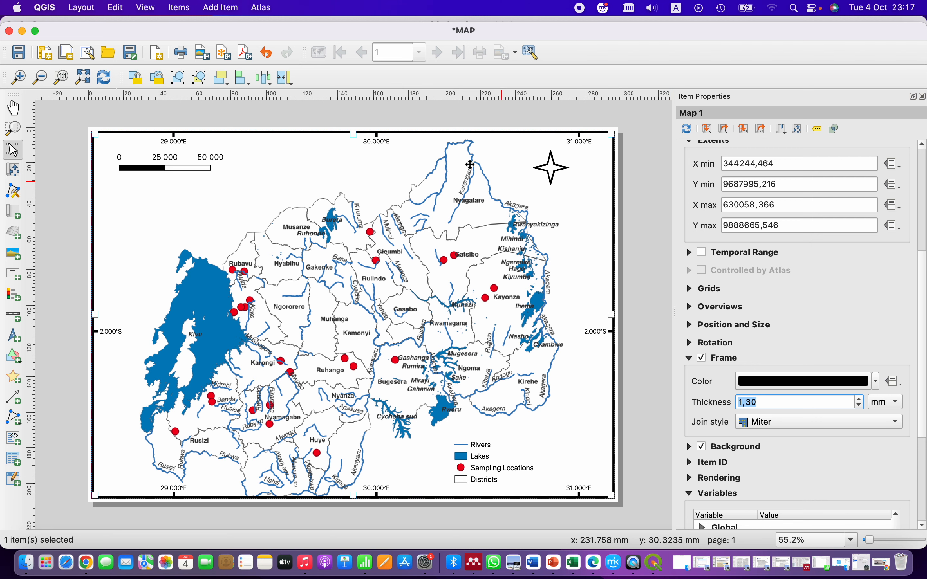
Step: Enable a black 1,30 mm thick frame on the scale bar and close the item properties
left_click(203, 167)
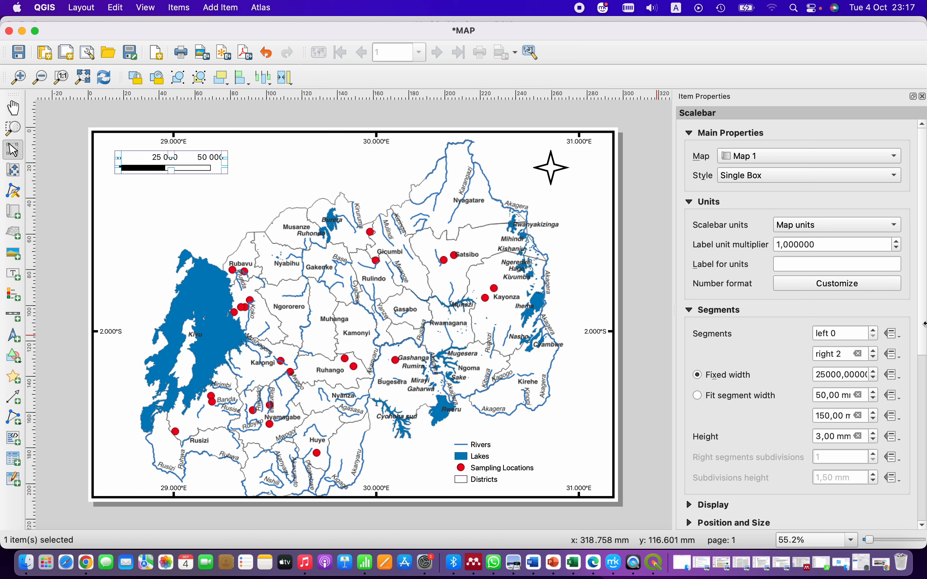
scroll(902, 436, "down", 10)
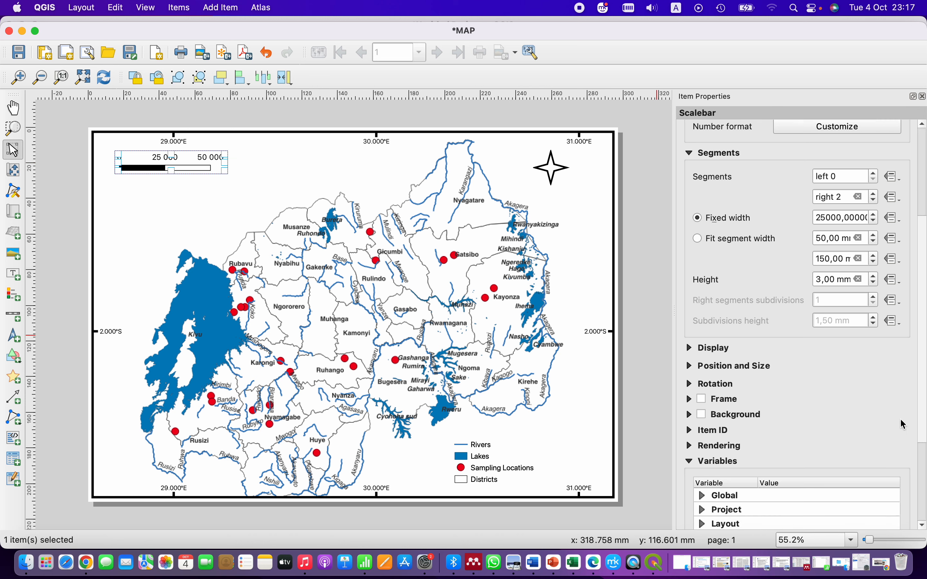
scroll(902, 436, "down", 3)
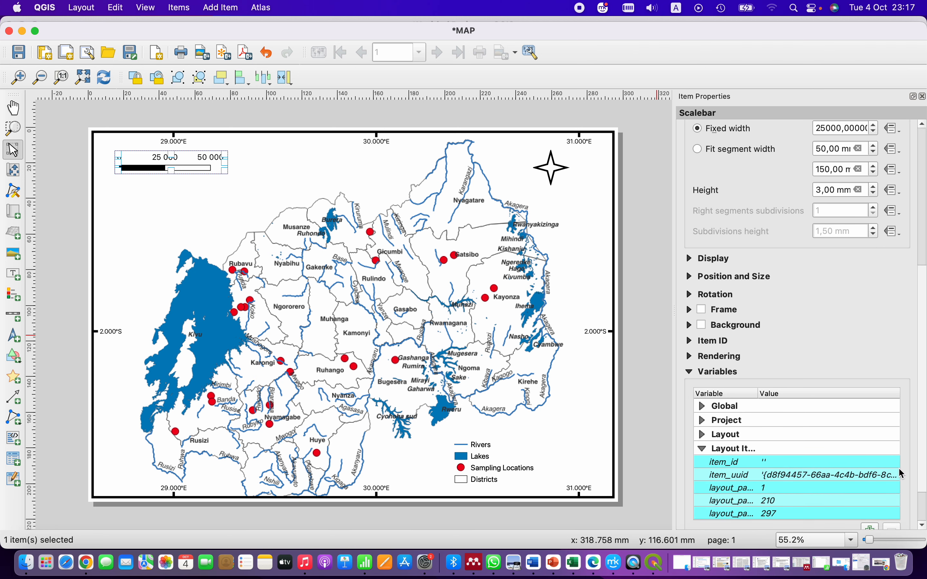
scroll(901, 455, "up", 4)
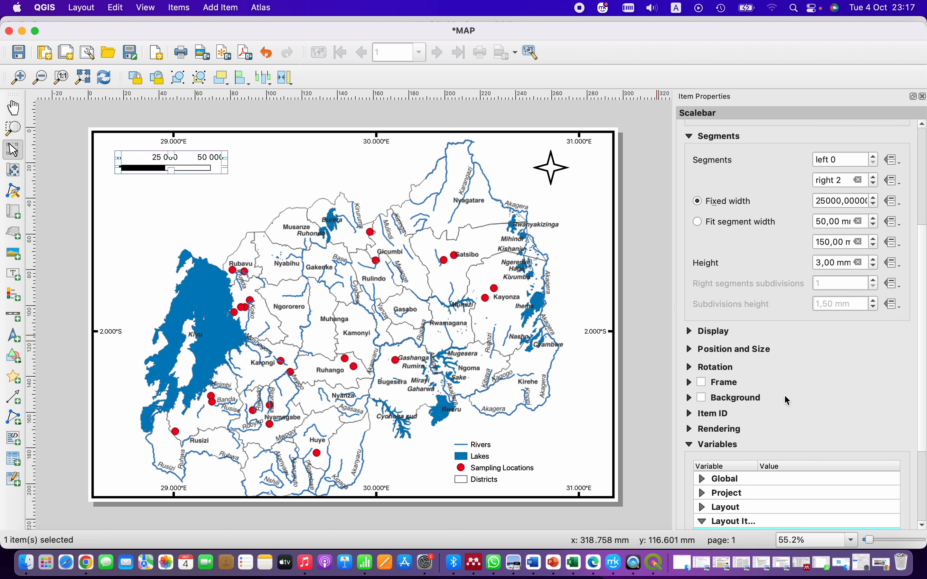
left_click(703, 382)
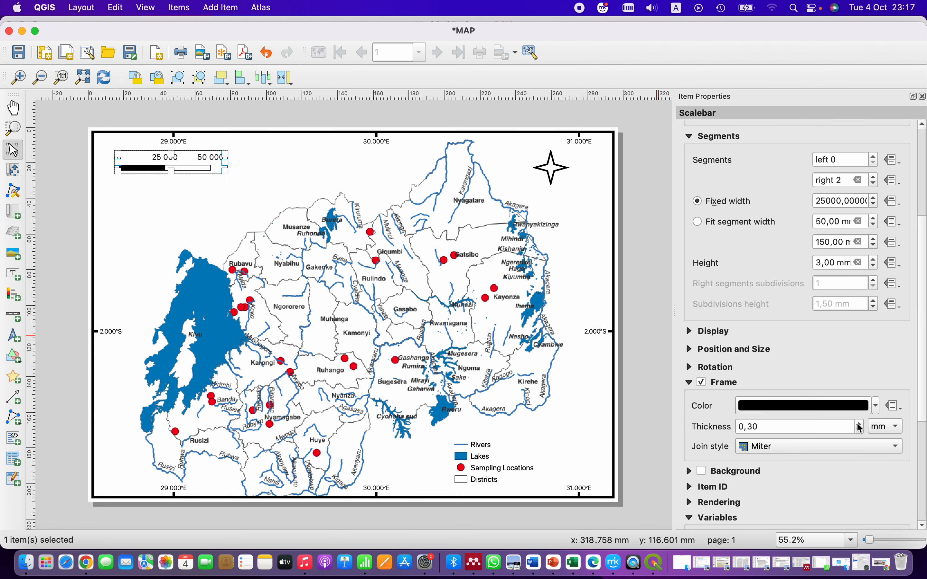
scroll(861, 428, "up", 3)
scroll(860, 428, "up", 2)
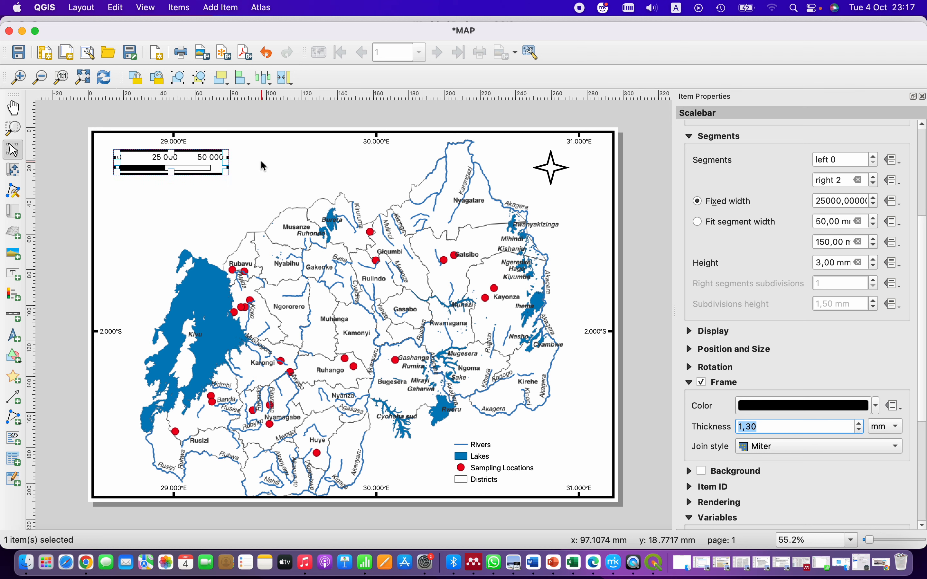
left_click(925, 99)
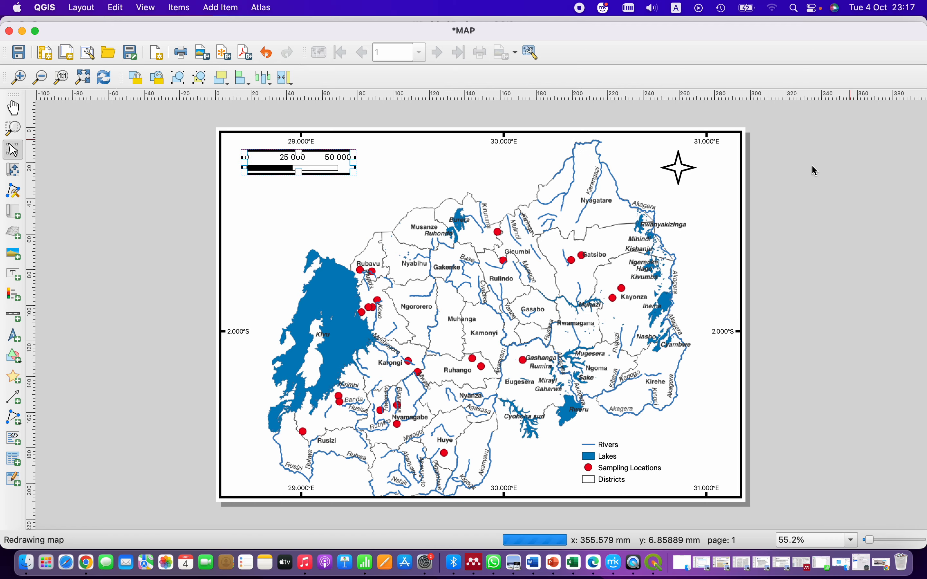
Step: Enable a black 1,30 mm thick frame on the legend and close the item properties
left_click(409, 161)
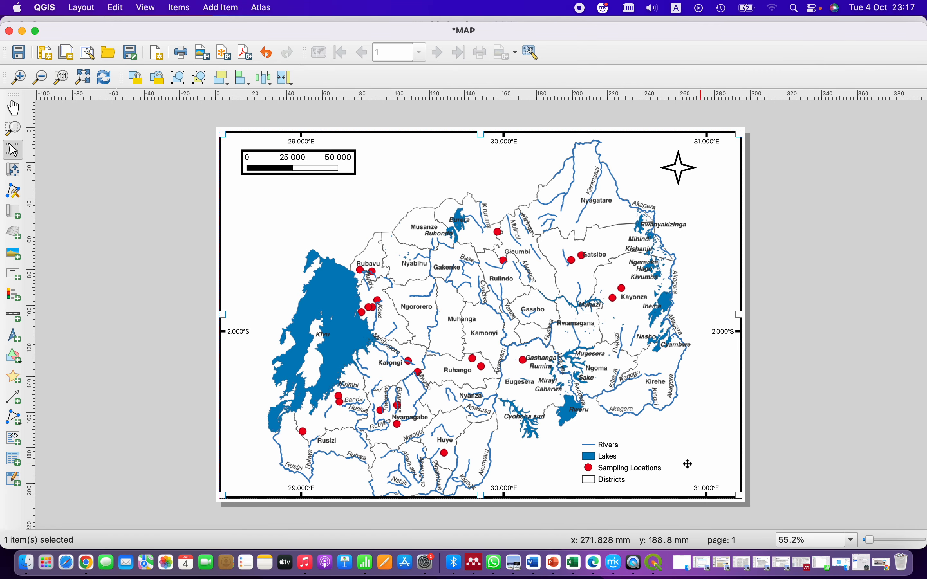
left_click(635, 449)
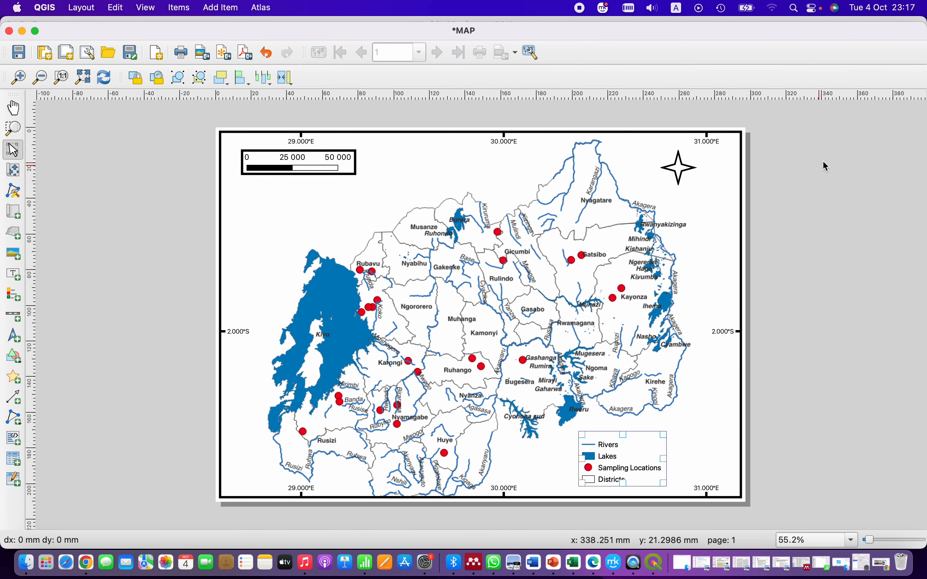
right_click(643, 453)
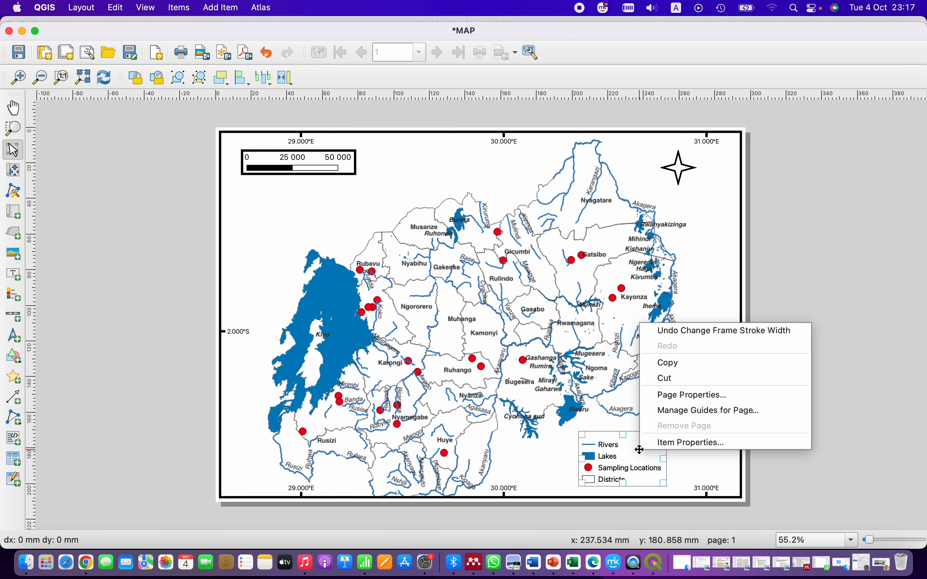
left_click(687, 443)
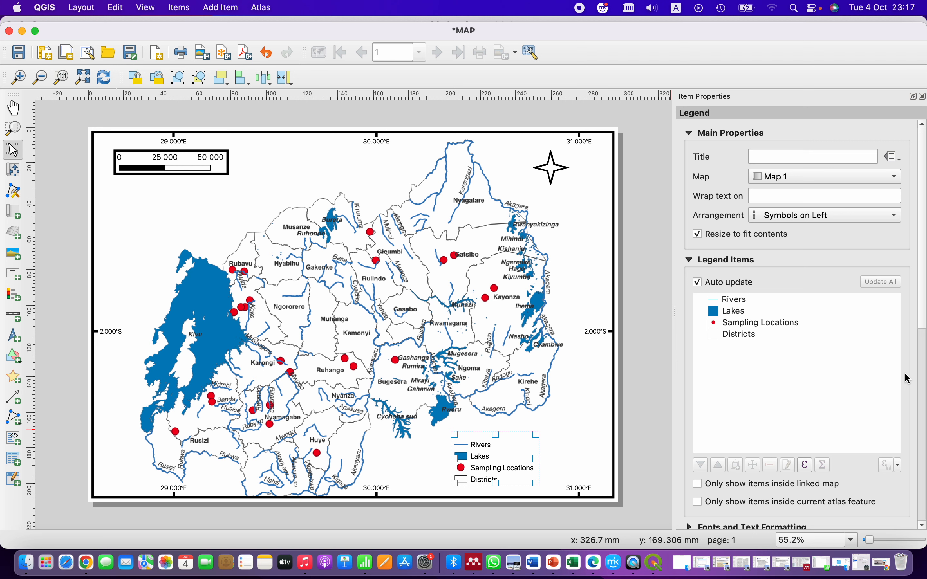
left_click_drag(924, 301, 916, 441)
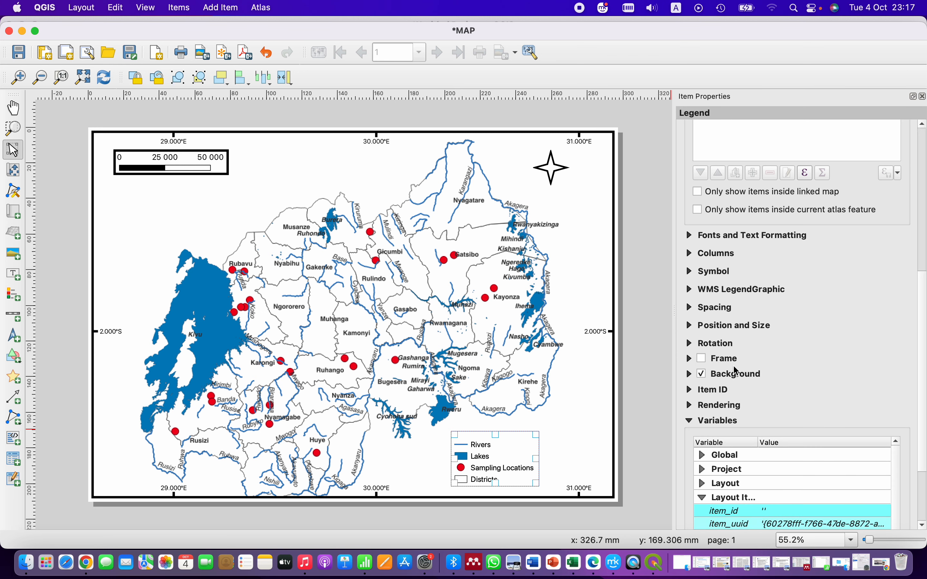
left_click(703, 360)
left_click(861, 402)
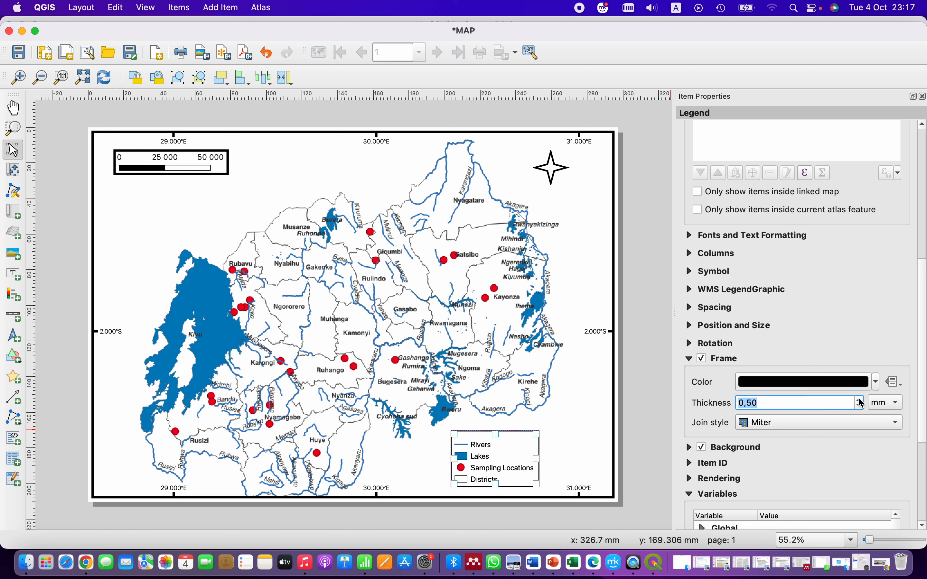
left_click(861, 401)
left_click(861, 400)
left_click(861, 400)
left_click(861, 401)
left_click(861, 401)
left_click(861, 400)
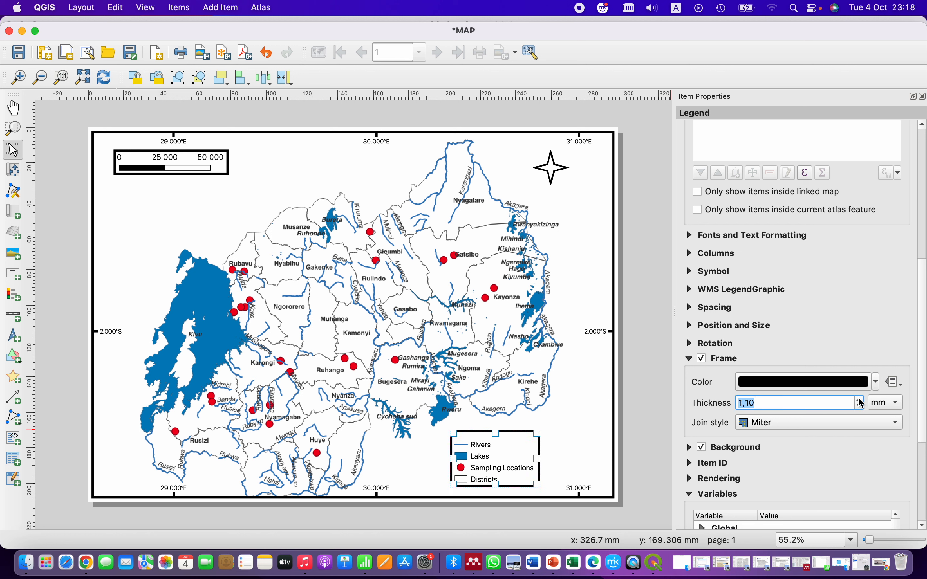
left_click(861, 401)
left_click(861, 400)
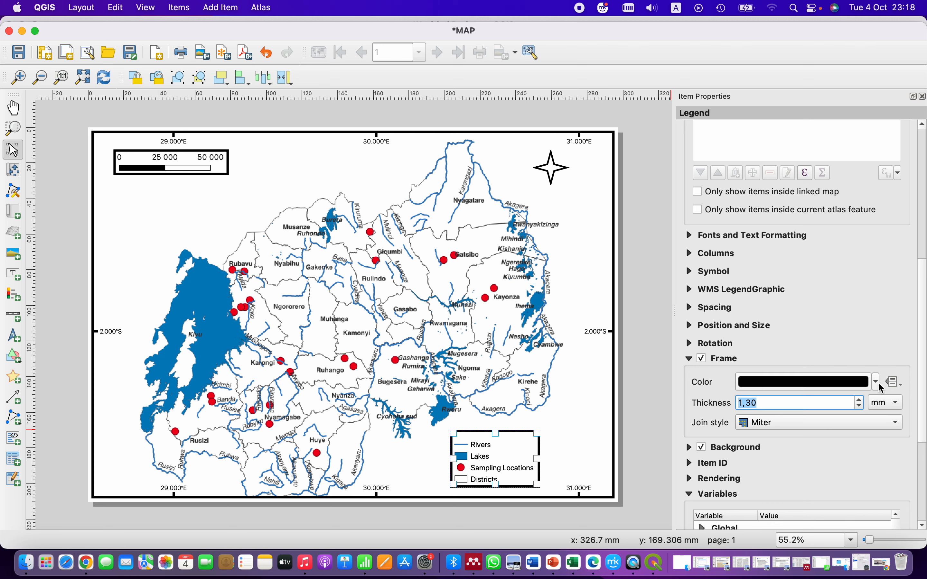
left_click(923, 97)
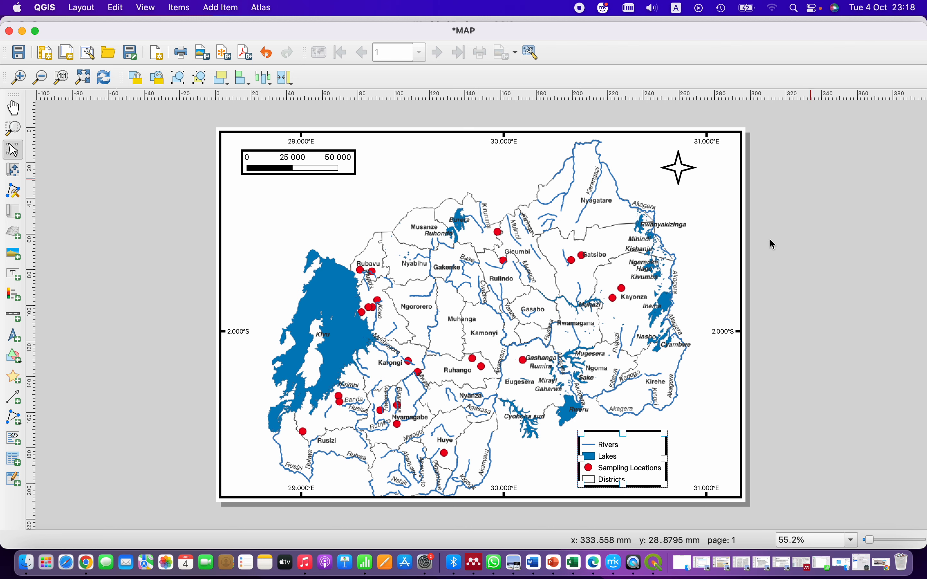
left_click(699, 399)
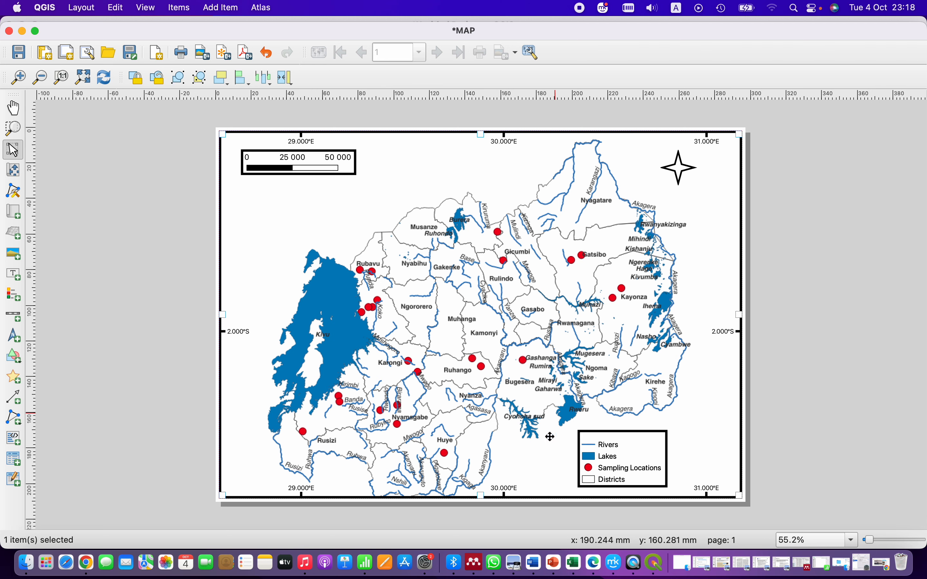
Step: Increase the height of the scale bar's frame and move the scale bar down, clear of the top 29.000°E coordinate label
left_click(328, 158)
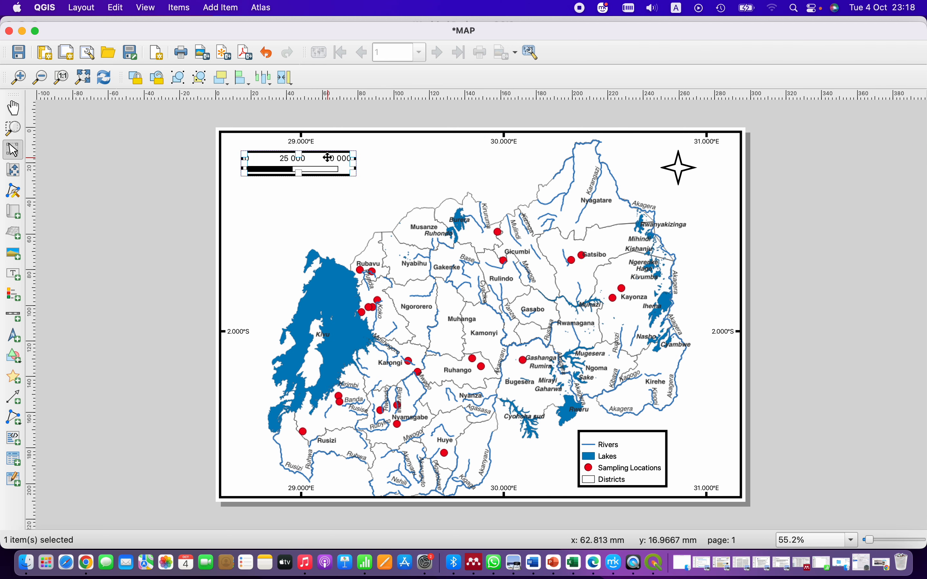
left_click_drag(298, 174, 299, 182)
left_click(399, 180)
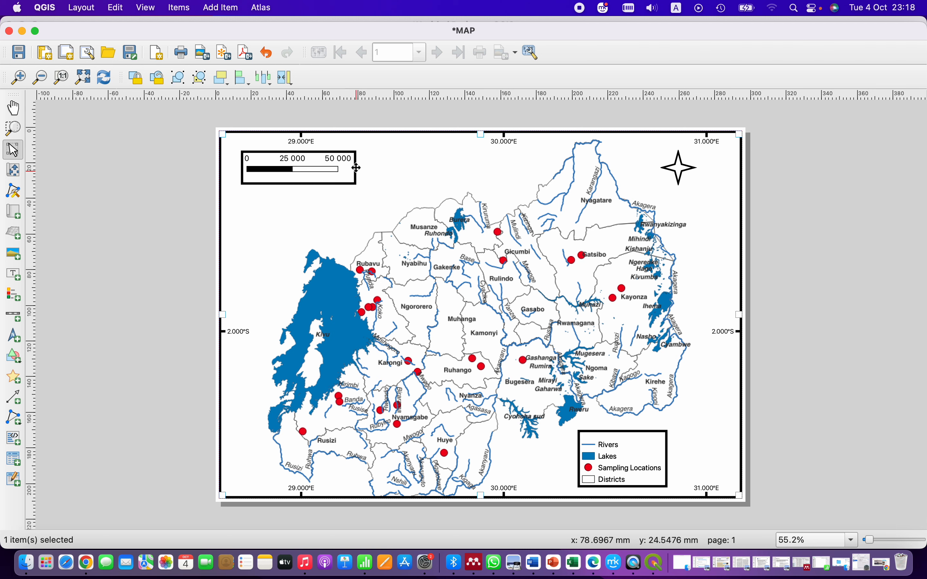
left_click(331, 153)
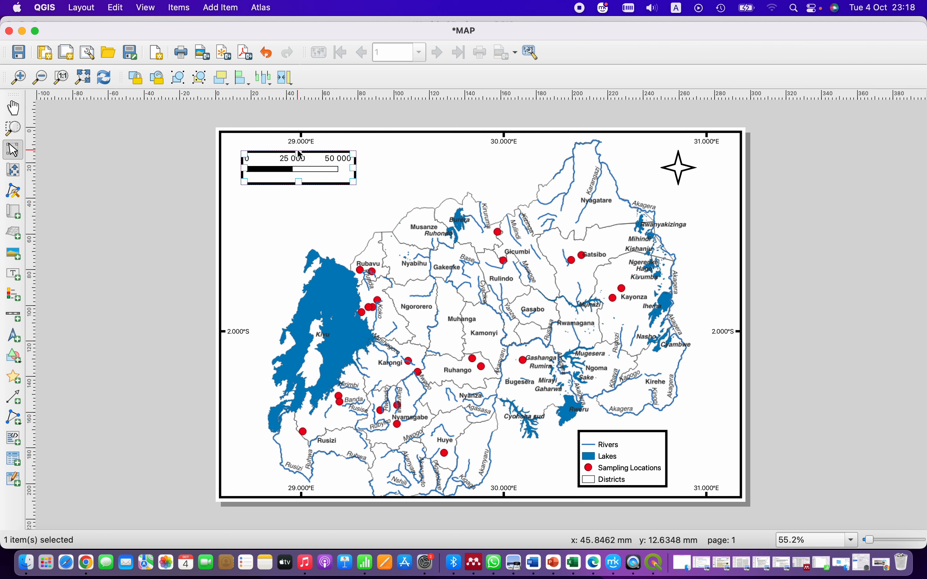
left_click_drag(299, 152, 299, 147)
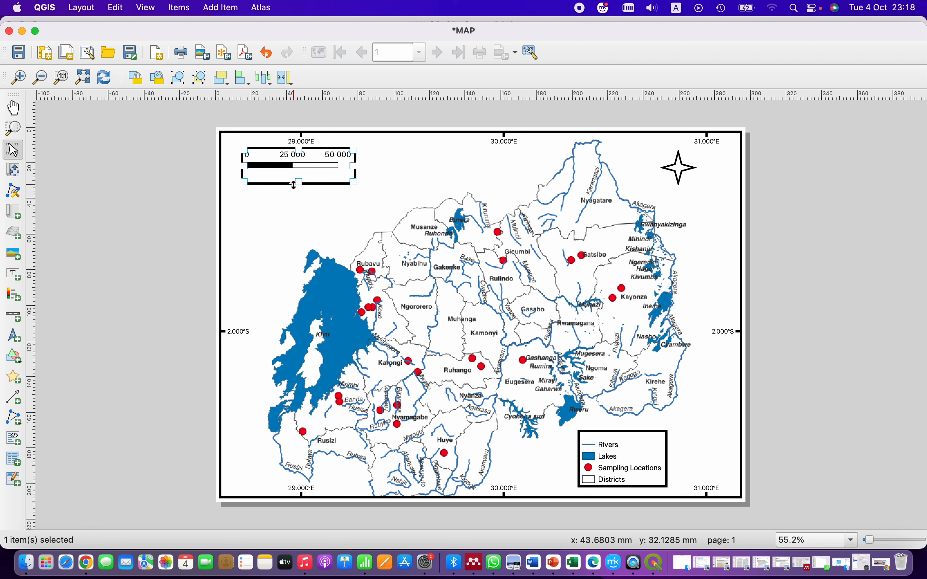
left_click_drag(302, 184, 299, 179)
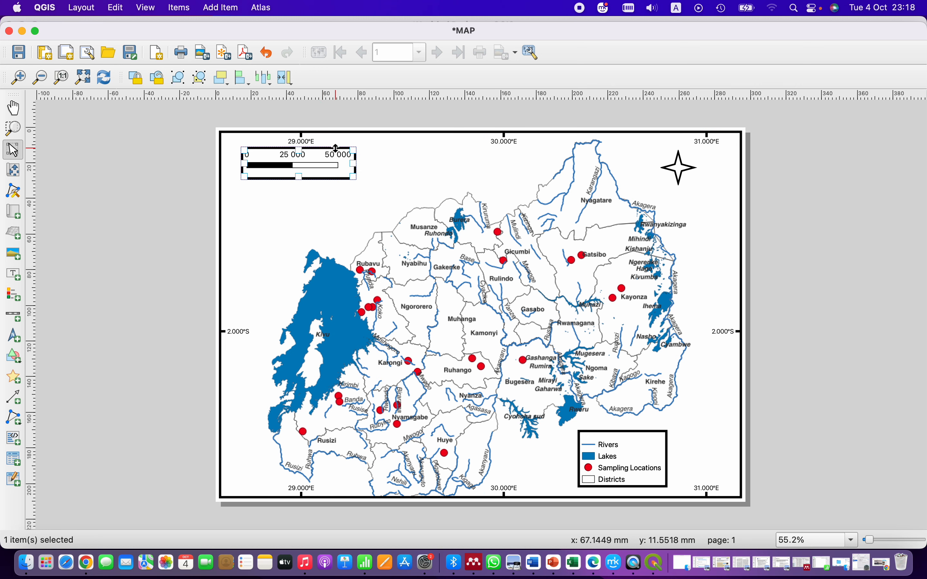
left_click_drag(309, 164, 302, 195)
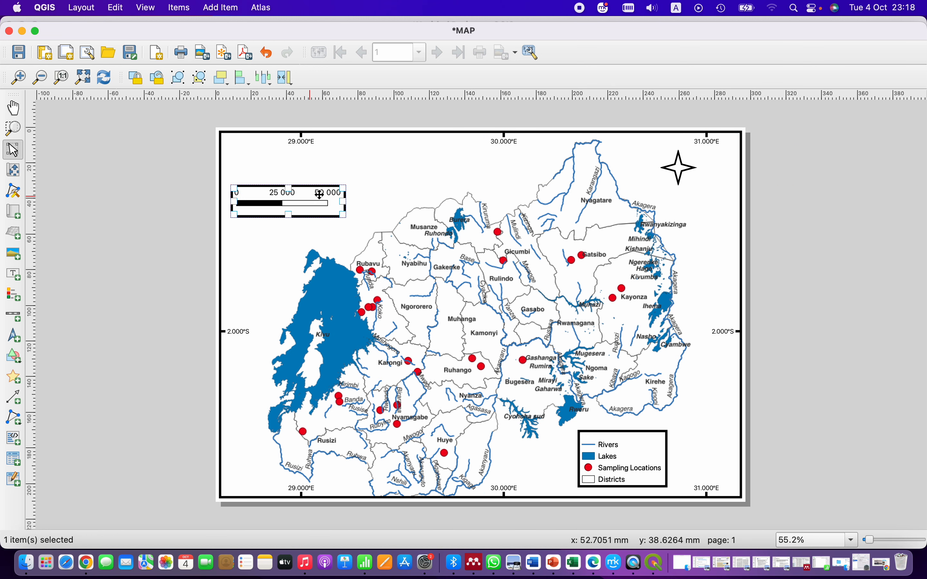
left_click(415, 163)
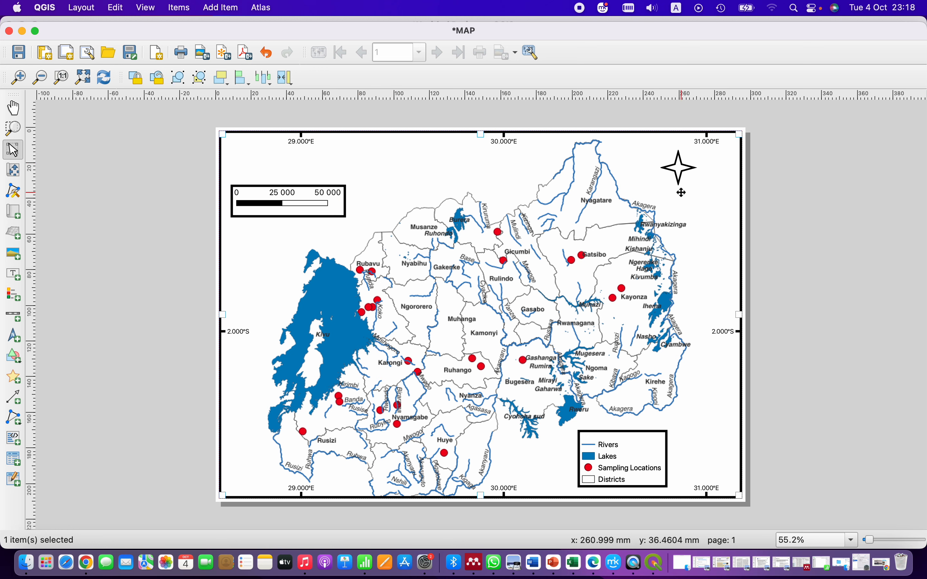
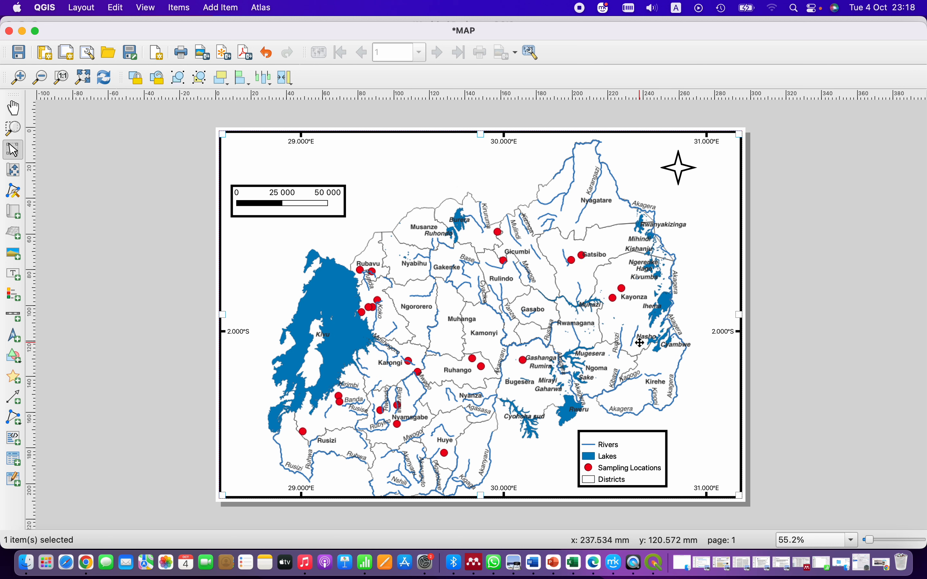
Step: Open the properties of the main map item's coordinate grid for modification
right_click(620, 313)
left_click(599, 219)
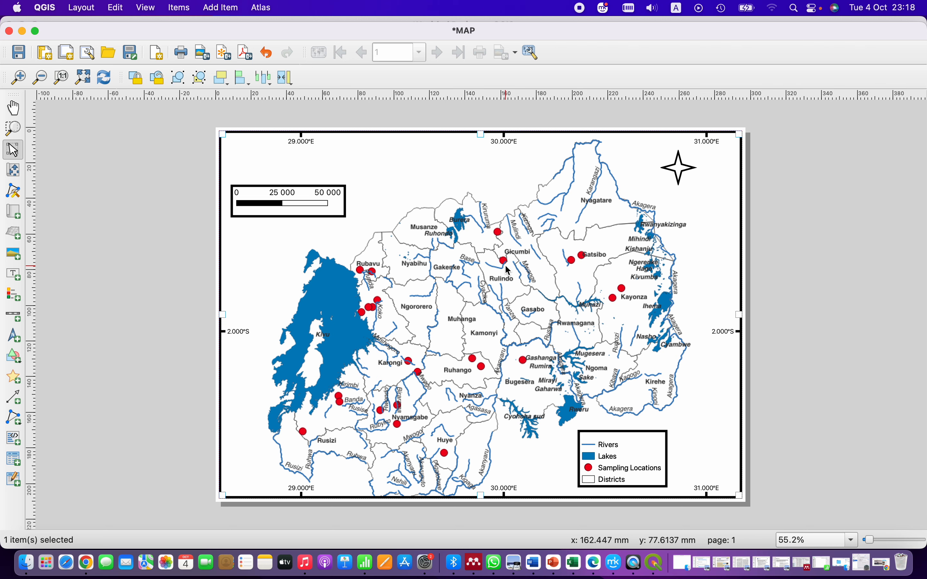
right_click(629, 310)
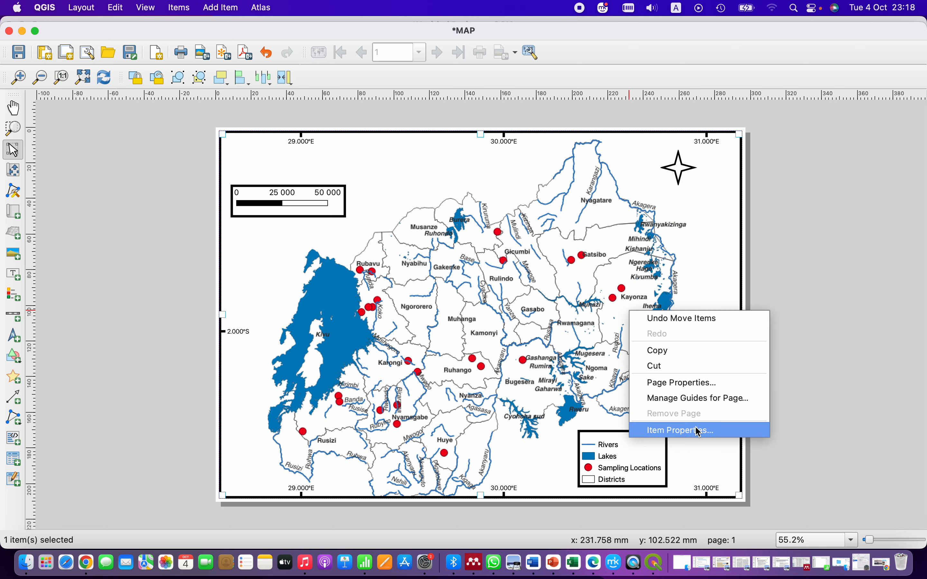
left_click(700, 436)
scroll(711, 433, "down", 3)
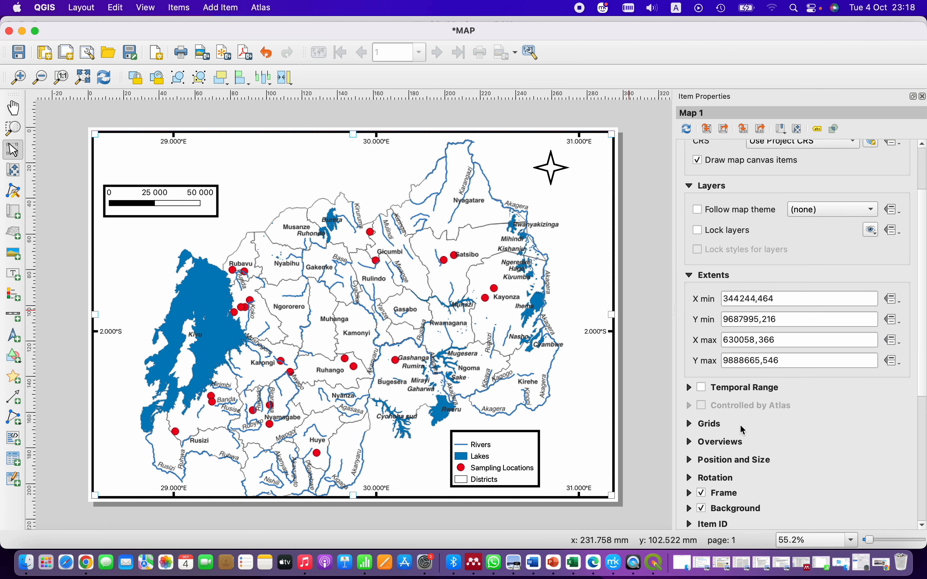
left_click(711, 424)
left_click(716, 430)
left_click(793, 486)
Step: Set the grid's frame line thickness to 1,00 mm
double_click(813, 405)
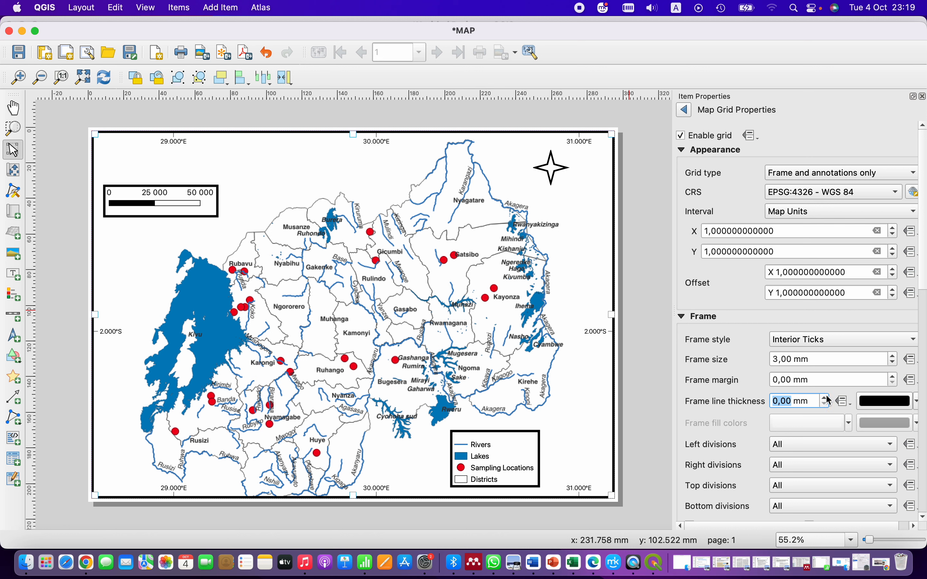
left_click(826, 398)
left_click(824, 398)
left_click(825, 398)
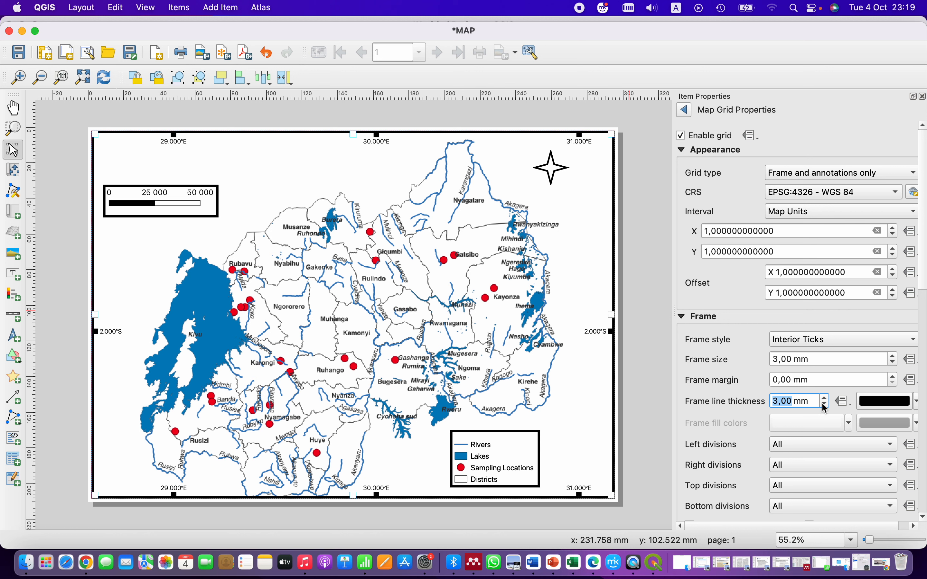
left_click(825, 409)
left_click(826, 409)
left_click(823, 397)
left_click(825, 405)
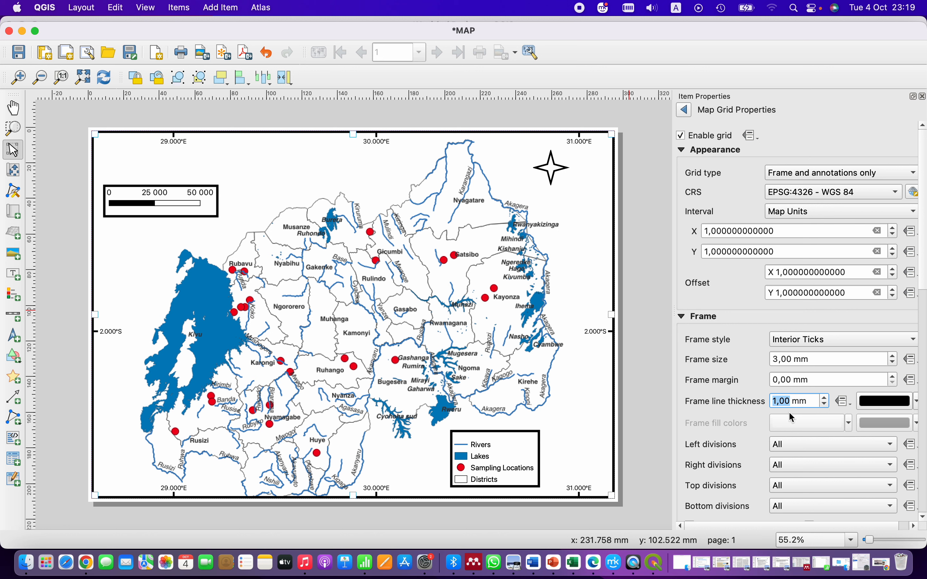
left_click(807, 421)
Step: Set the grid's coordinate precision to 1 and its distance to map frame to 0,00 mm, and close the grid properties
mouse_move(923, 267)
left_mouse_down()
mouse_move(907, 380)
mouse_move(908, 394)
mouse_move(911, 362)
mouse_move(913, 400)
mouse_move(915, 356)
mouse_move(913, 514)
left_mouse_up()
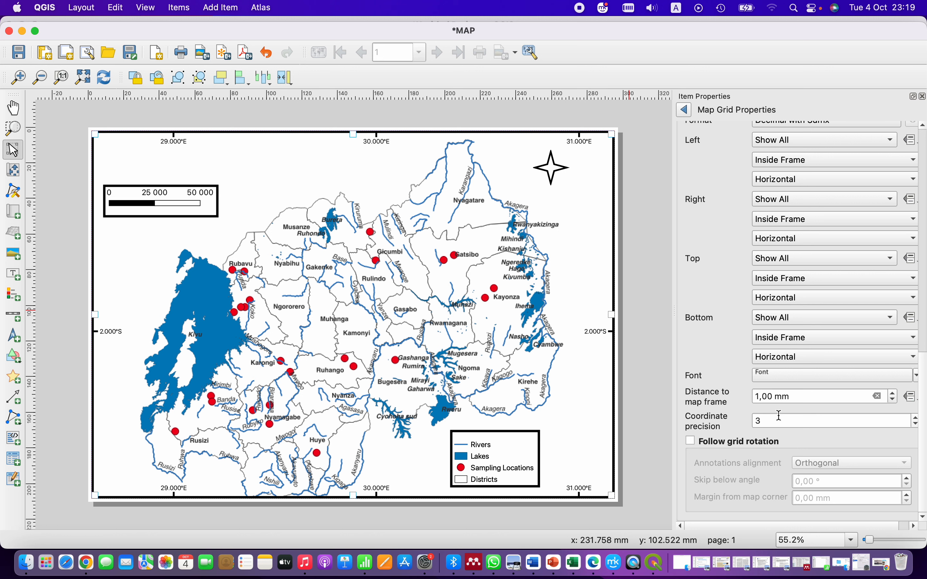
left_click(916, 425)
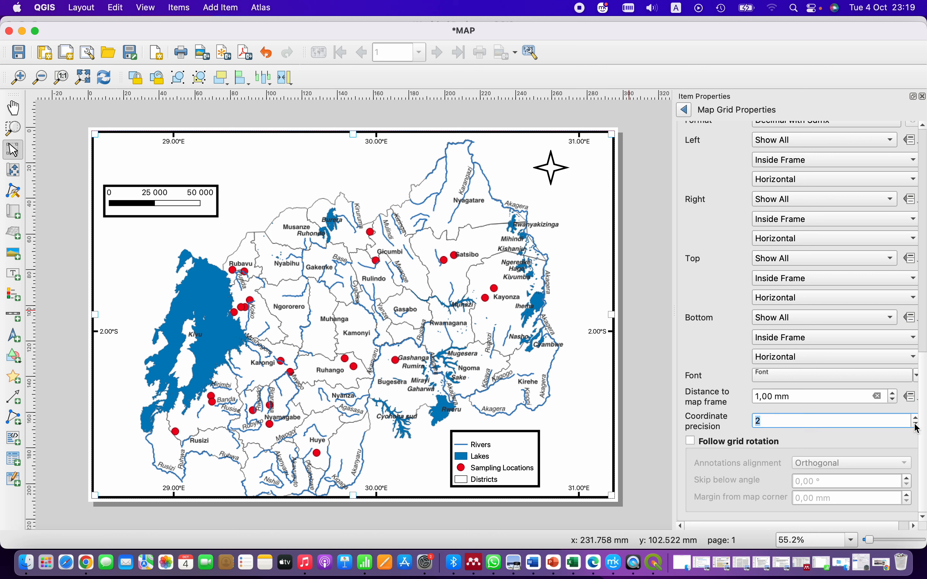
left_click(917, 427)
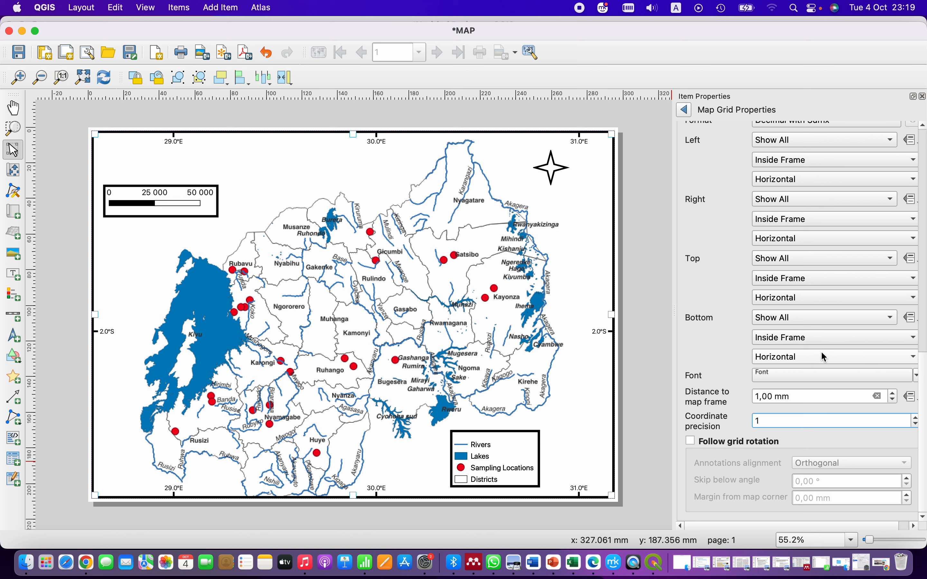
left_click(892, 400)
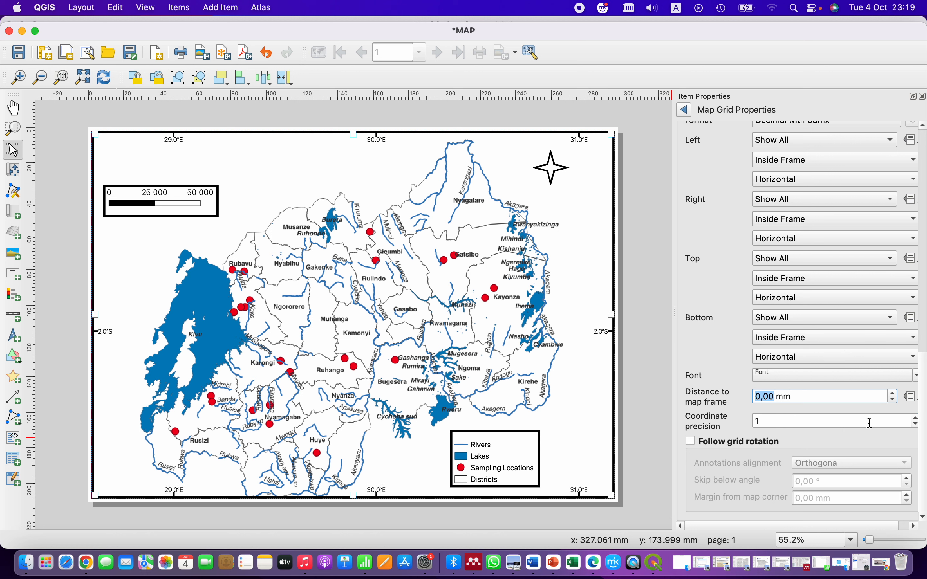
left_click(831, 427)
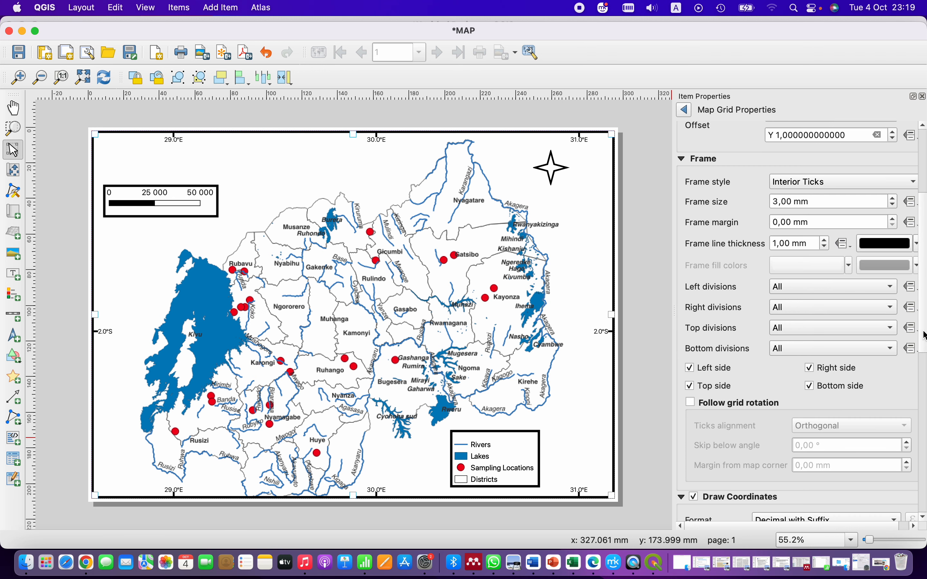
left_click(925, 344)
scroll(916, 412, "down", 5)
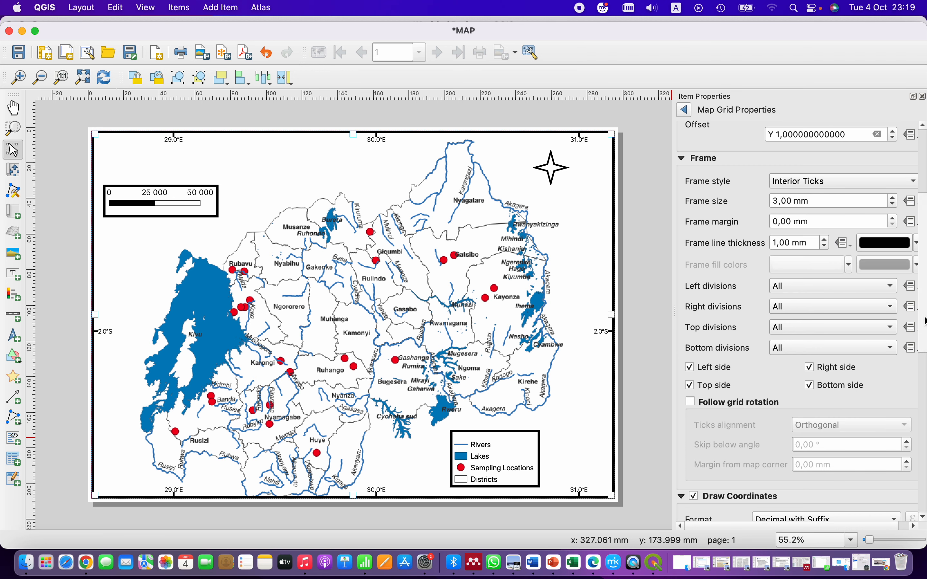
scroll(908, 460, "down", 3)
scroll(902, 504, "up", 15)
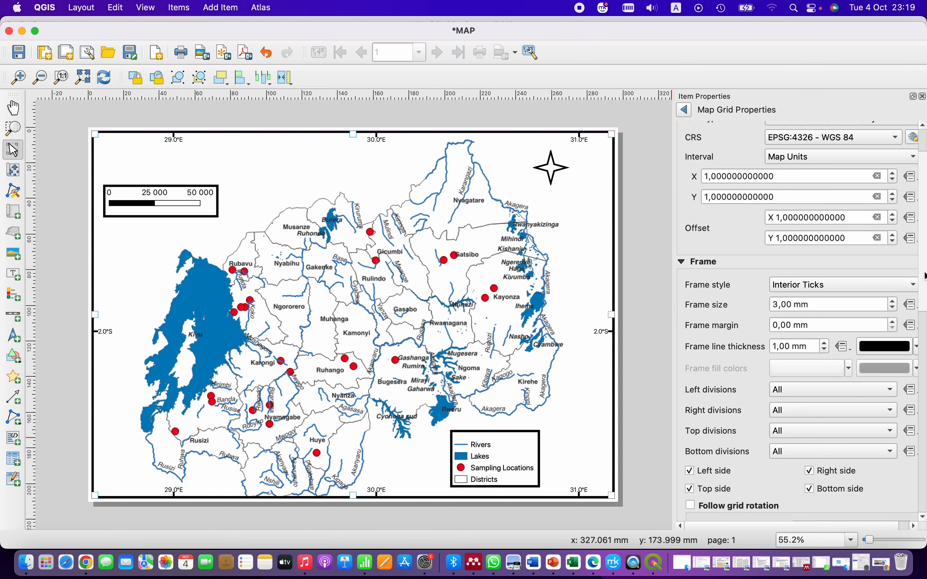
left_click(924, 97)
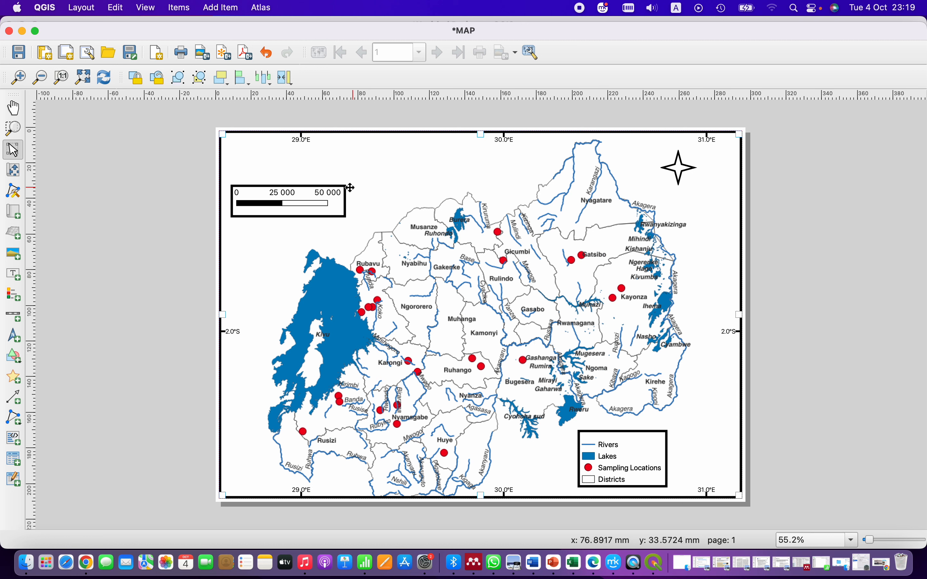
Step: Export the layout as a JPEG image named MAP to the Desktop
left_click(85, 11)
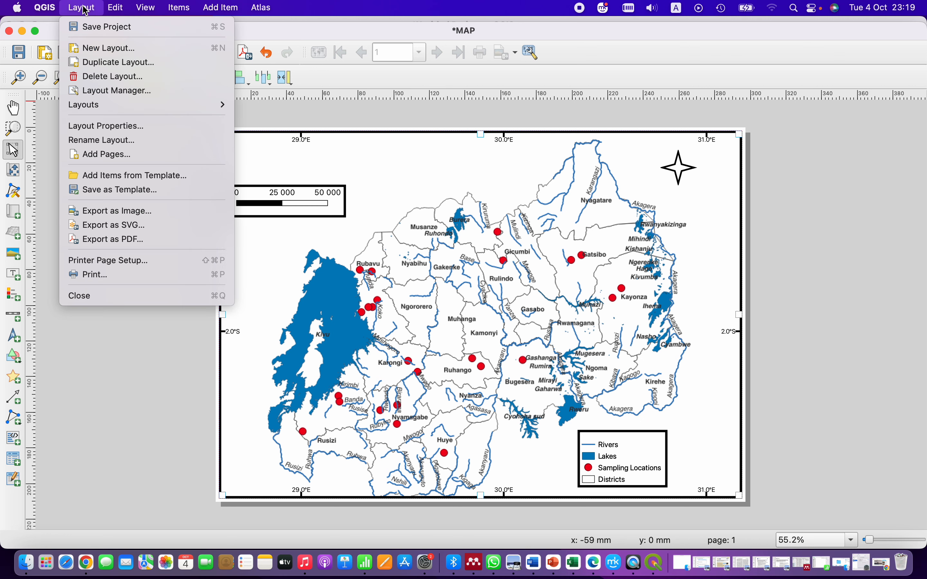
left_click(133, 211)
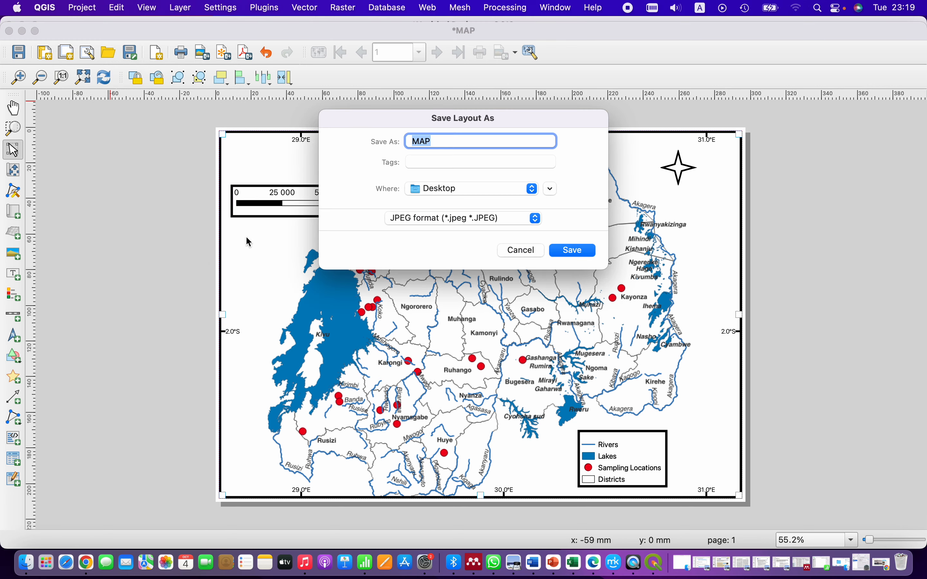
left_click(575, 256)
left_click(597, 403)
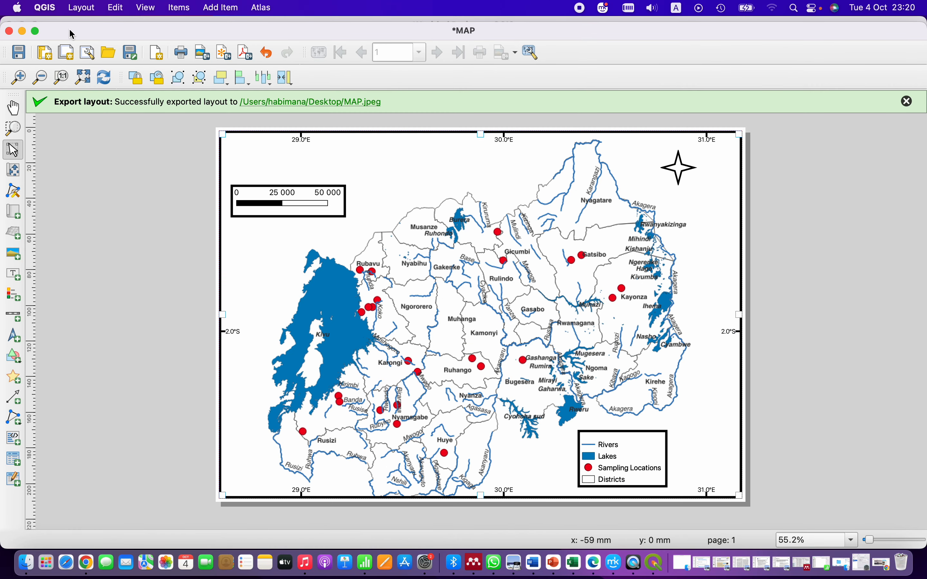
Step: Export the layout as a PDF named MAP to the Desktop with the default export options, and dismiss the export notice
left_click(81, 8)
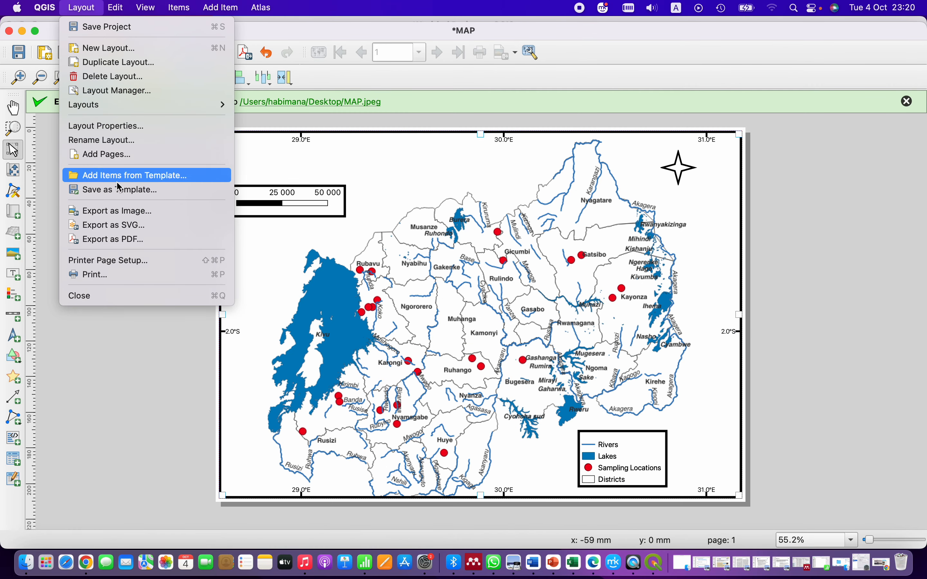
left_click(155, 241)
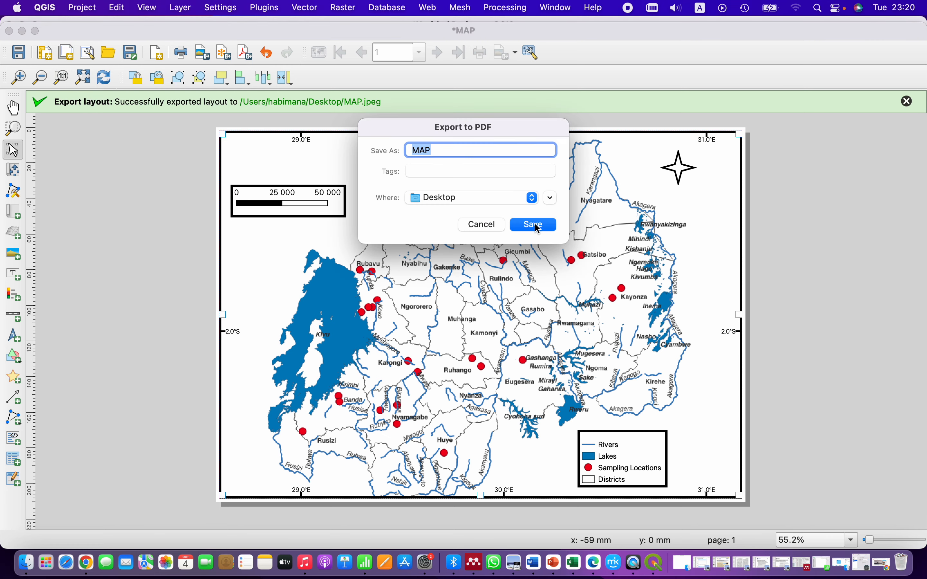
left_click(538, 229)
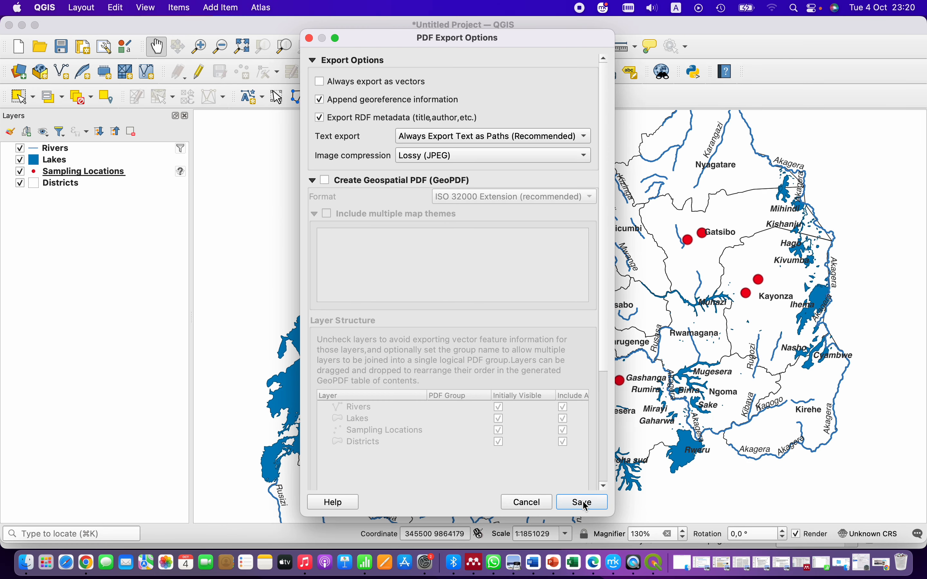
left_click(582, 503)
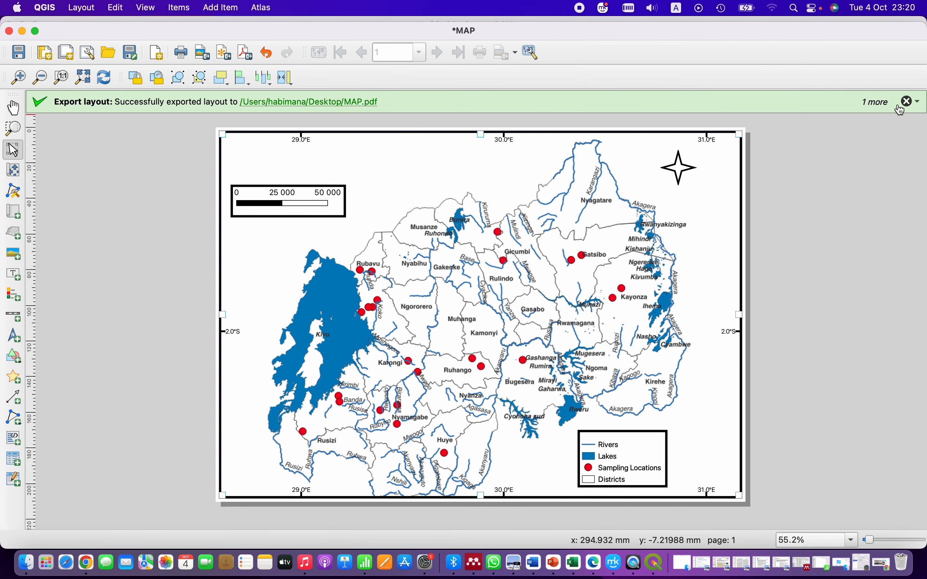
left_click(909, 102)
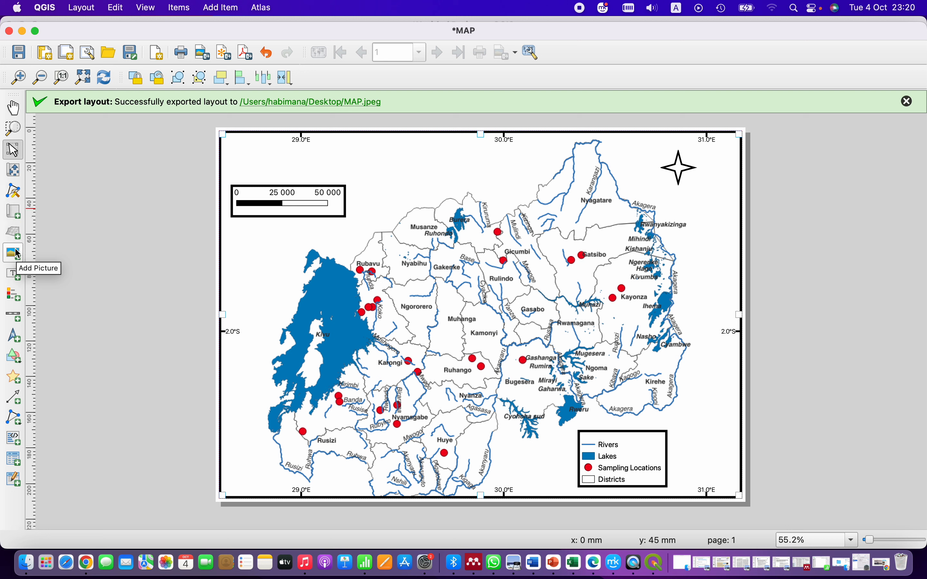
Step: Add a text label about 70 mm wide and 8 mm high above the scale bar near the page's upper edge, and show its item properties
left_click(13, 274)
left_click_drag(327, 148, 455, 161)
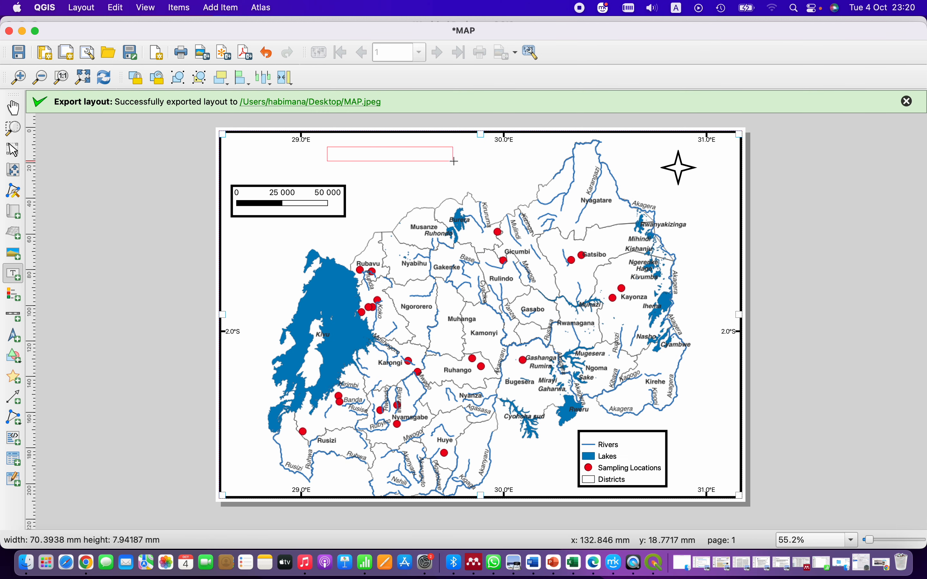
right_click(363, 157)
left_click(417, 278)
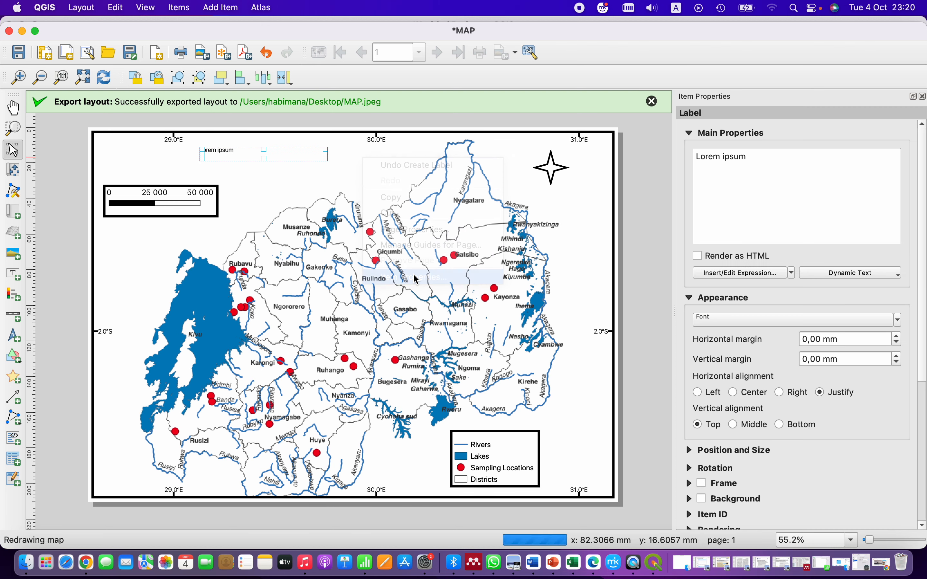
Step: Replace the label's placeholder text with "Map of Rwanda With sampling locations indicated in red dots"
left_click(761, 157)
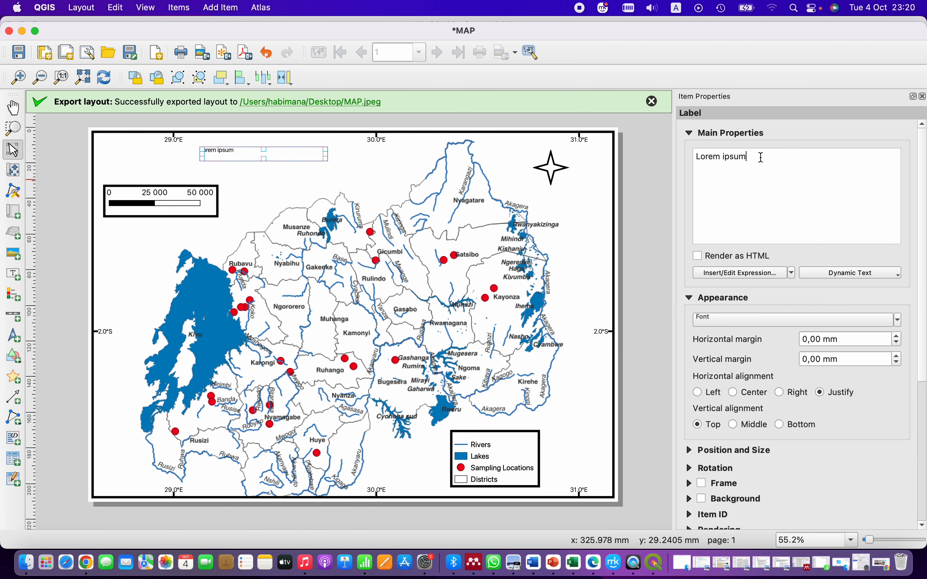
left_click_drag(761, 157, 693, 157)
key("BackSpace")
type("Map of Rwanda indicating ")
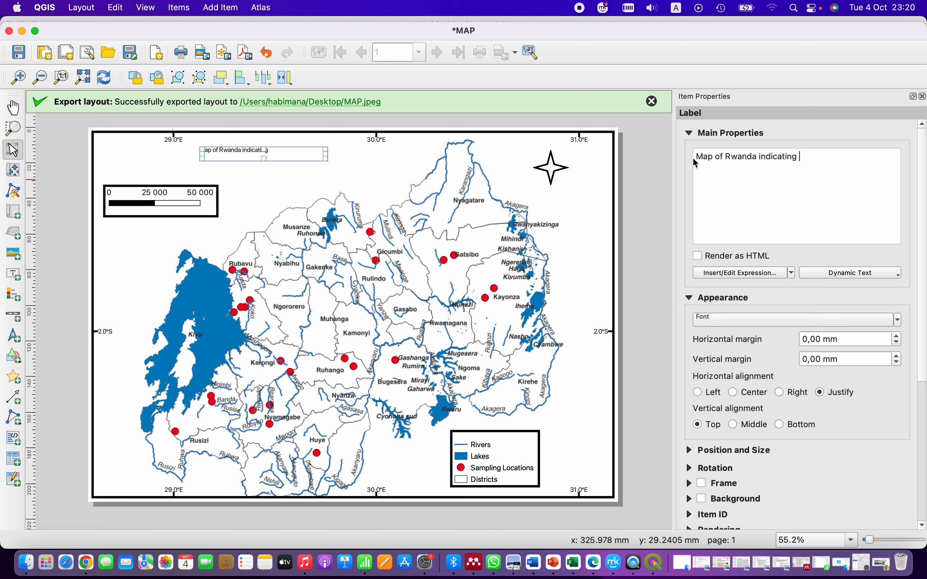
type("sampling L")
key("BackSpace")
key("BackSpace")
key("BackSpace")
key("BackSpace")
key("BackSpace")
key("BackSpace")
key("BackSpace")
key("BackSpace")
key("BackSpace")
key("BackSpace")
key("BackSpace")
key("BackSpace")
key("BackSpace")
key("BackSpace")
key("BackSpace")
key("BackSpace")
key("BackSpace")
key("BackSpace")
key("BackSpace")
key("BackSpace")
key("BackSpace")
key("BackSpace")
type("With sampling locations")
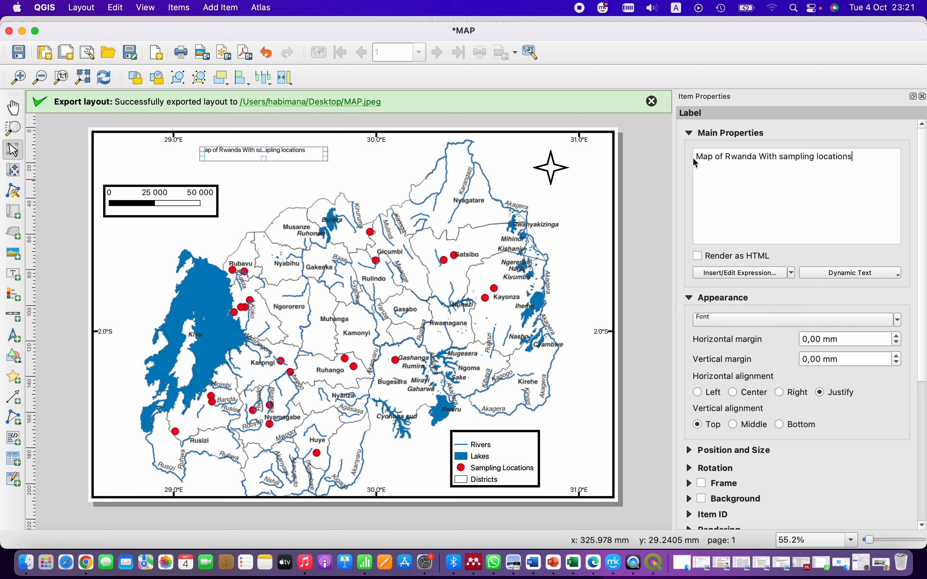
type(" indicated in")
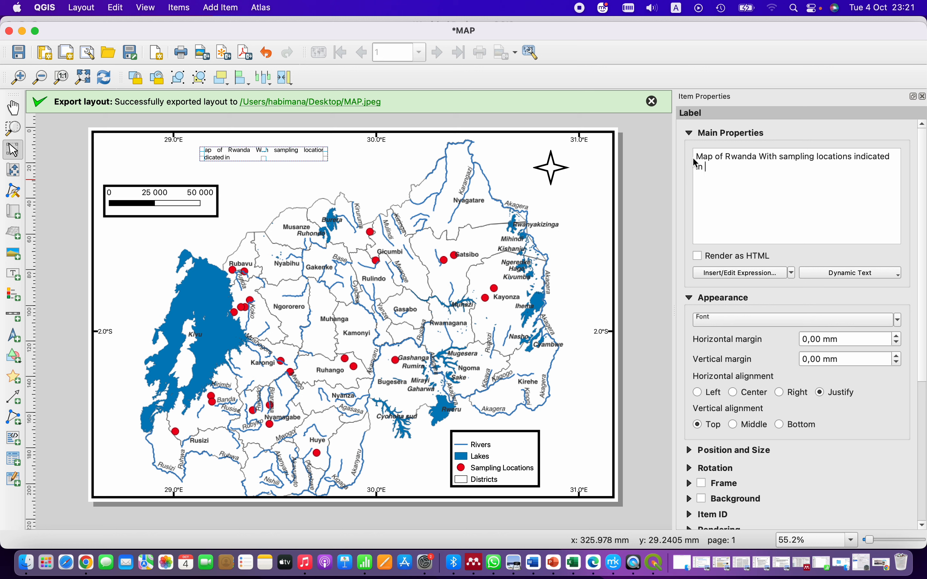
type(" red dotd")
key("BackSpace")
type("s")
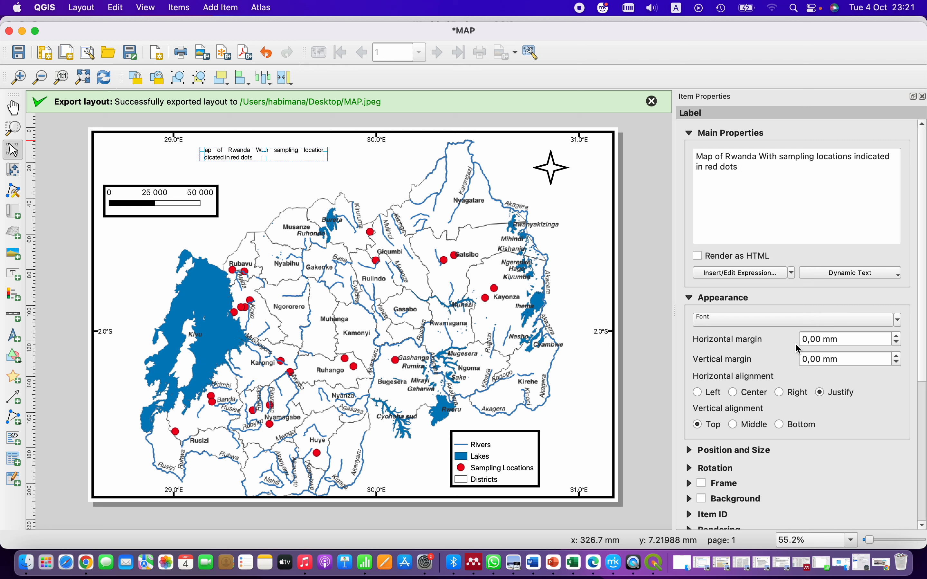
Step: Set the label's font color to red and widen its box on both sides so the text fits on one line
left_click(899, 320)
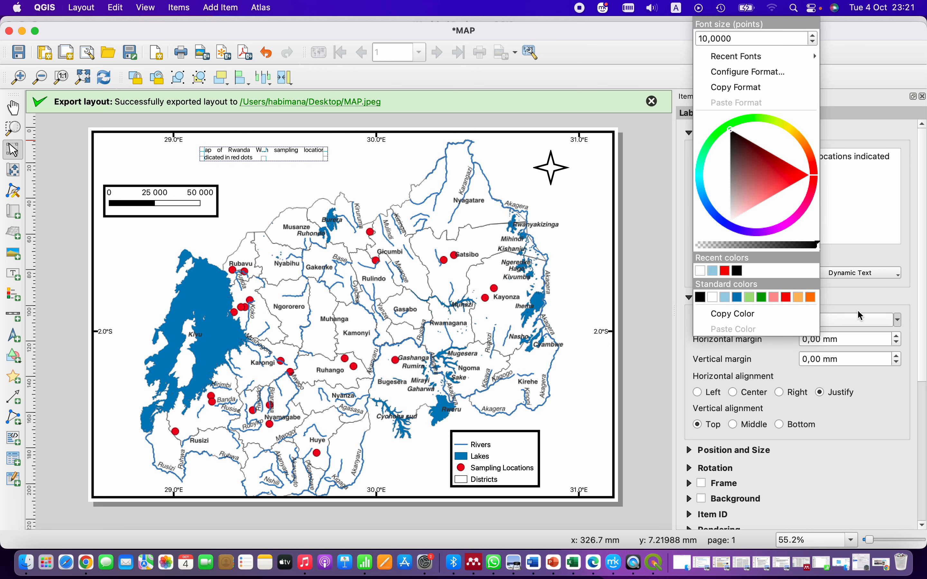
left_click(786, 298)
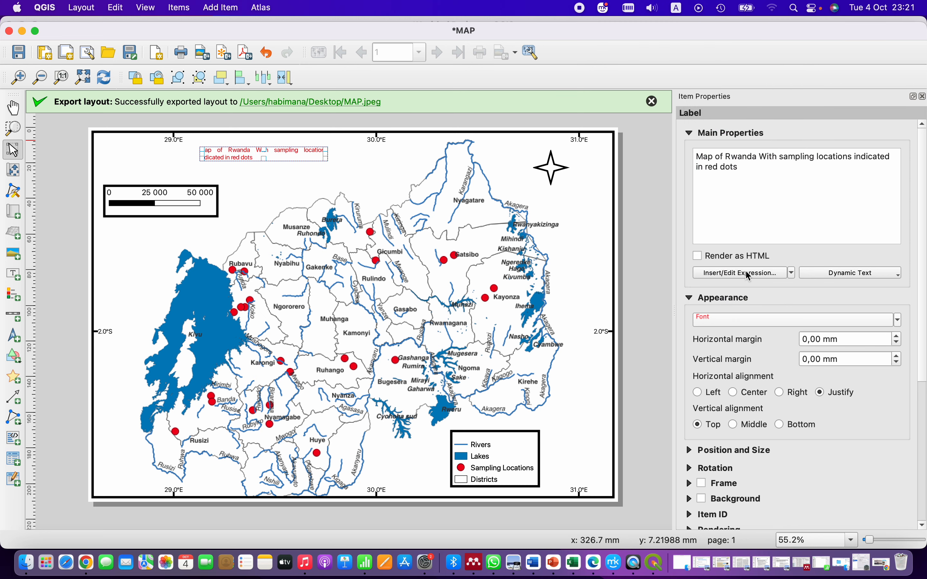
left_click_drag(325, 154, 400, 153)
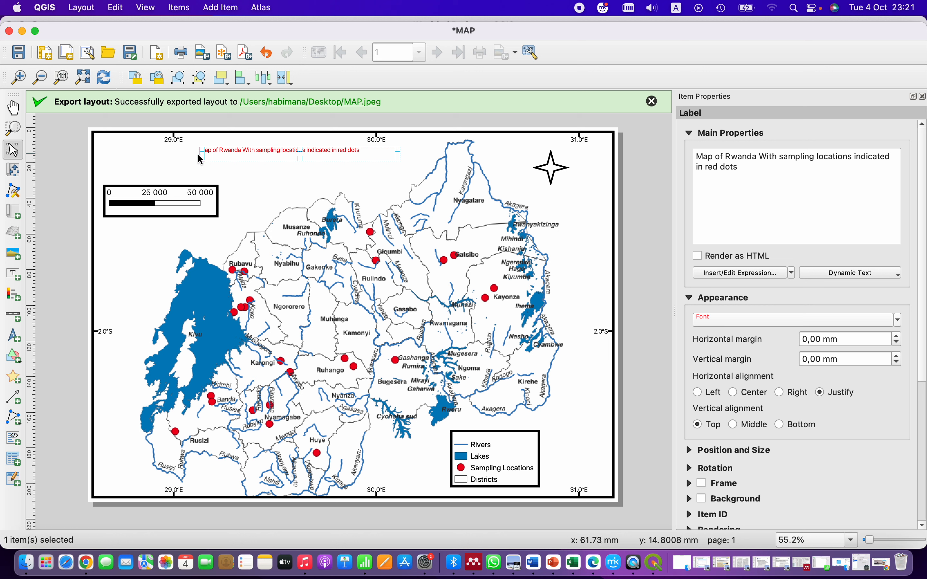
left_click_drag(198, 155, 186, 157)
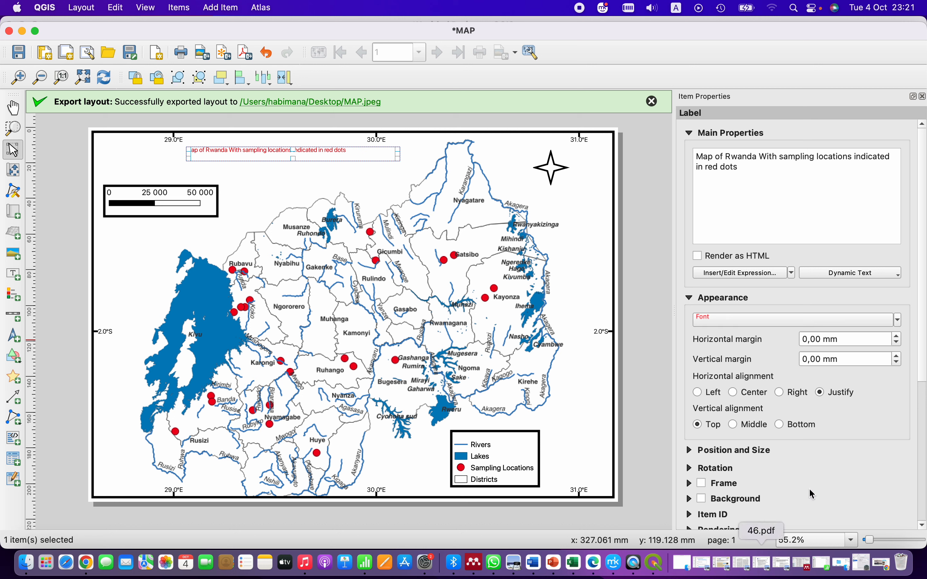
Step: Set the label's horizontal margin to 4,00 mm and its vertical margin to 2,00 mm
left_click(898, 336)
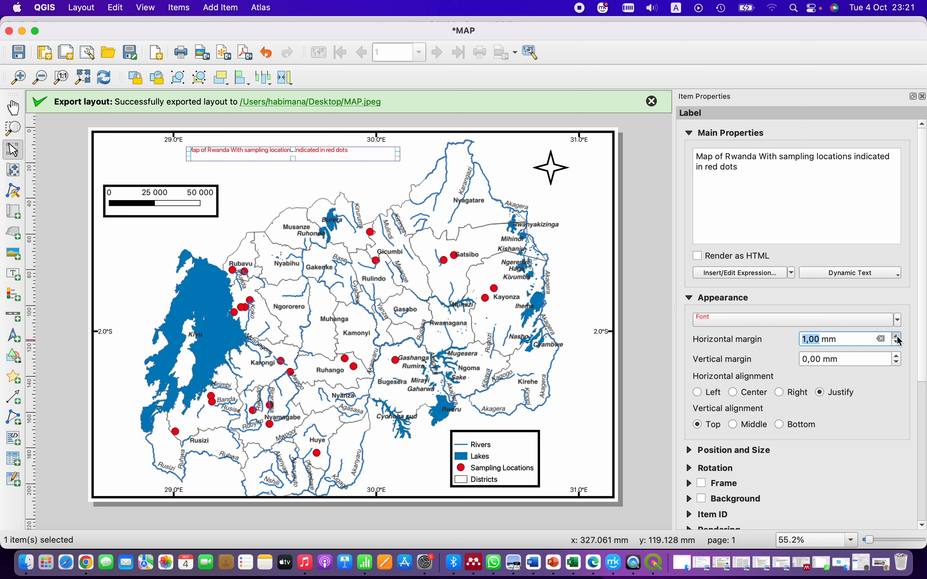
left_click(898, 335)
left_click(898, 336)
left_click(898, 337)
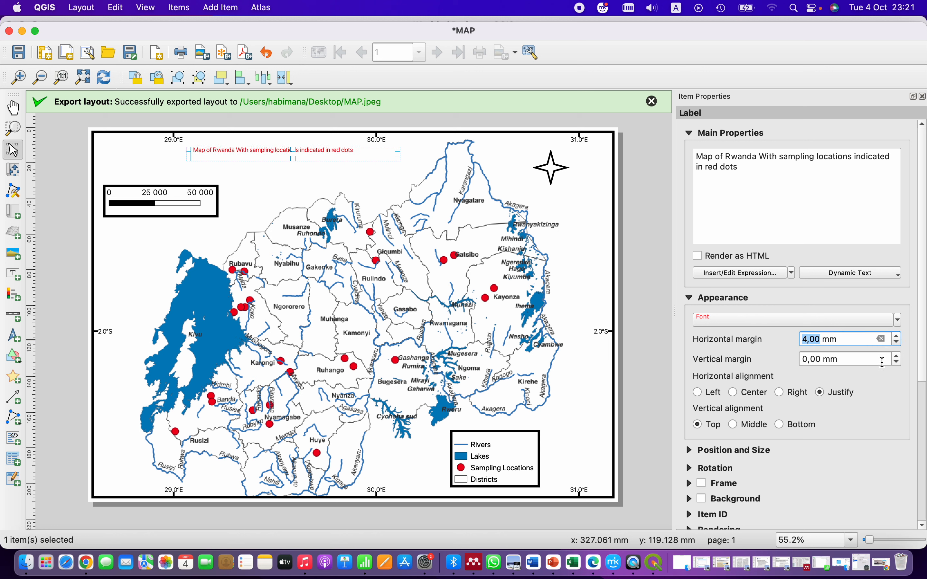
left_click(898, 356)
left_click(898, 356)
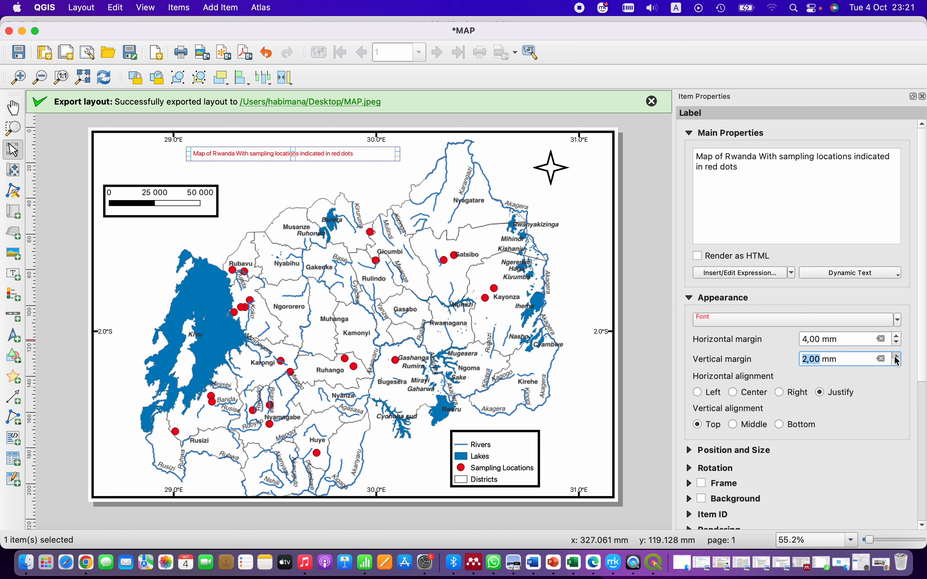
left_click(850, 419)
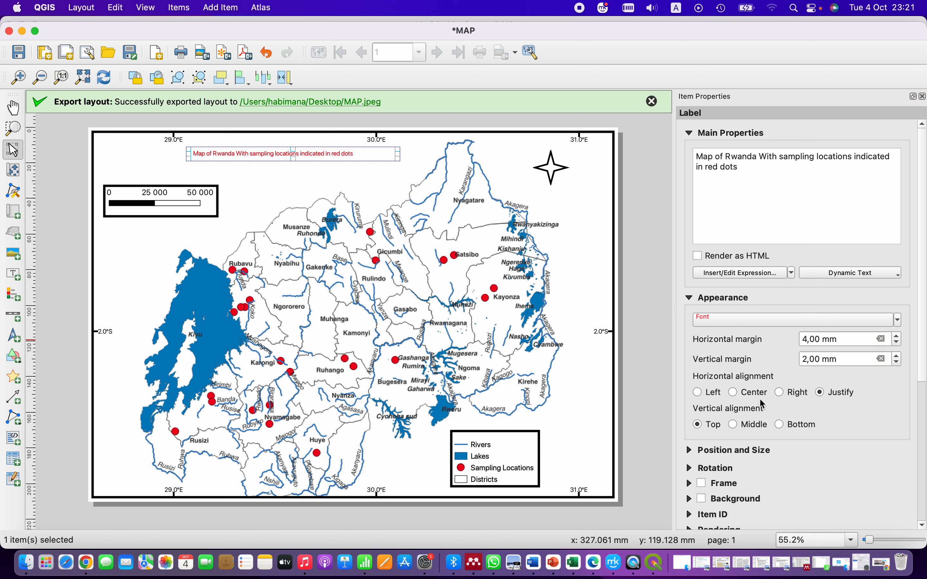
Step: Try the Left and Right horizontal alignments on the label and settle on Center
left_click(732, 393)
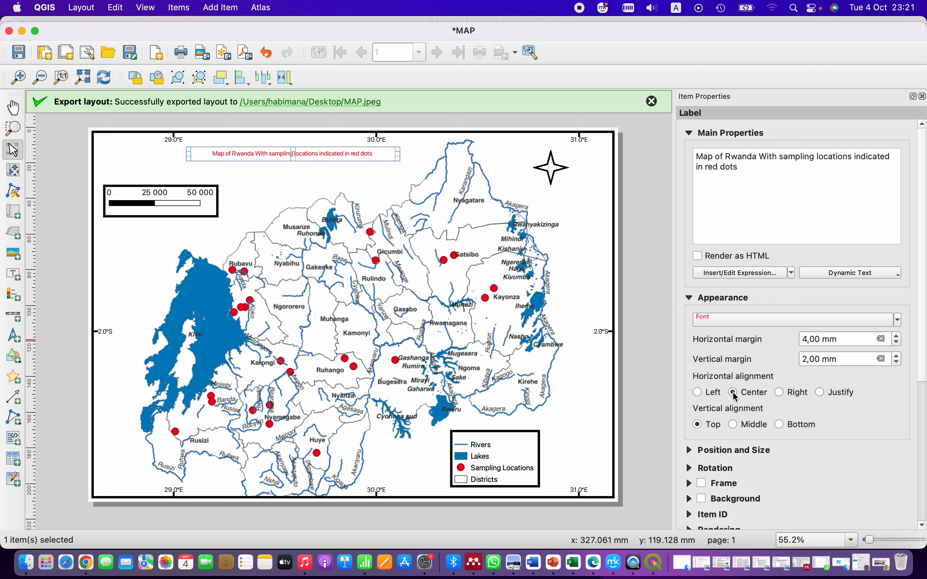
left_click(698, 393)
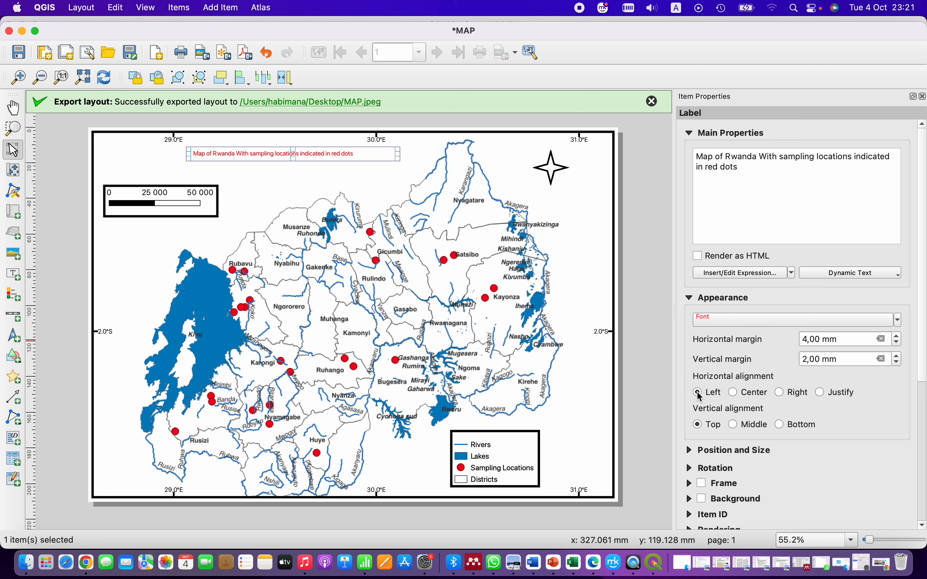
left_click(736, 392)
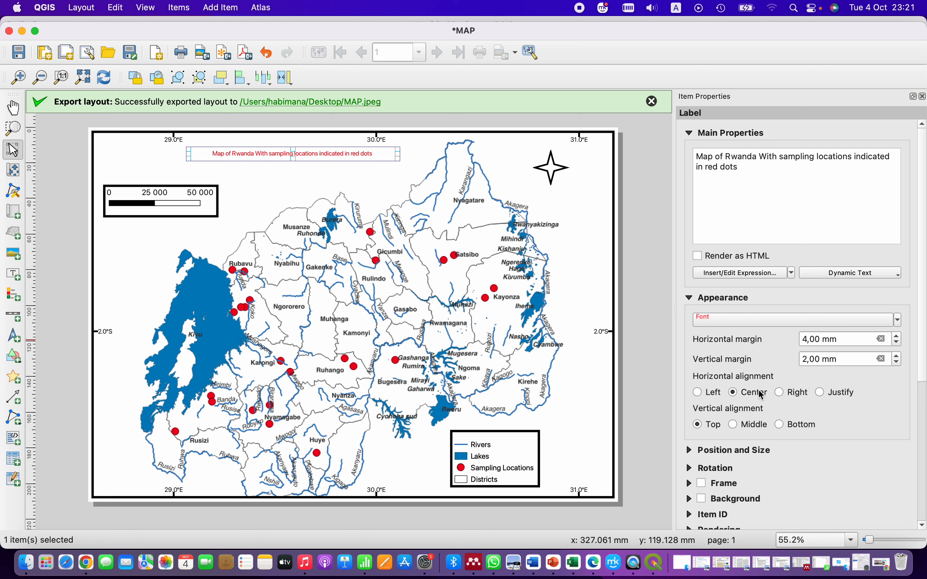
left_click(780, 393)
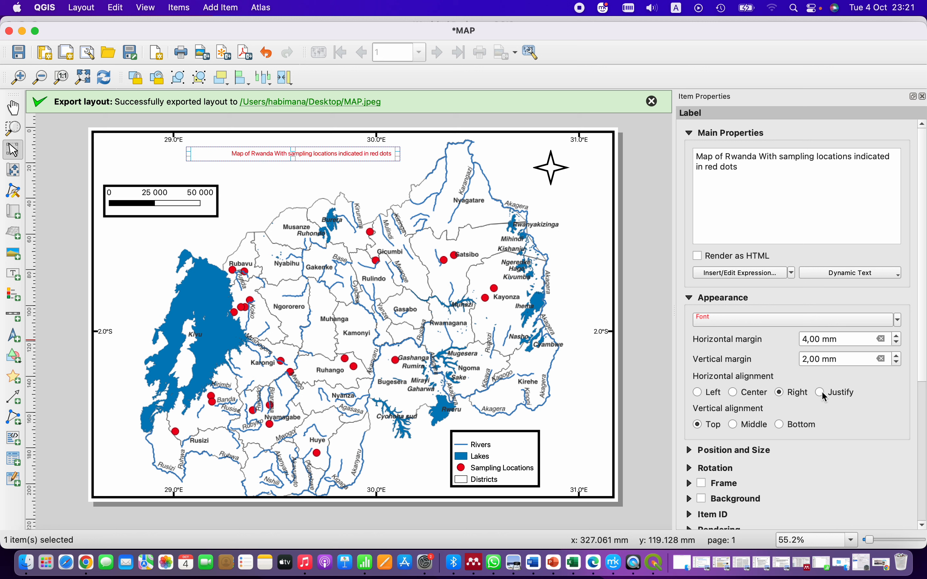
left_click(735, 392)
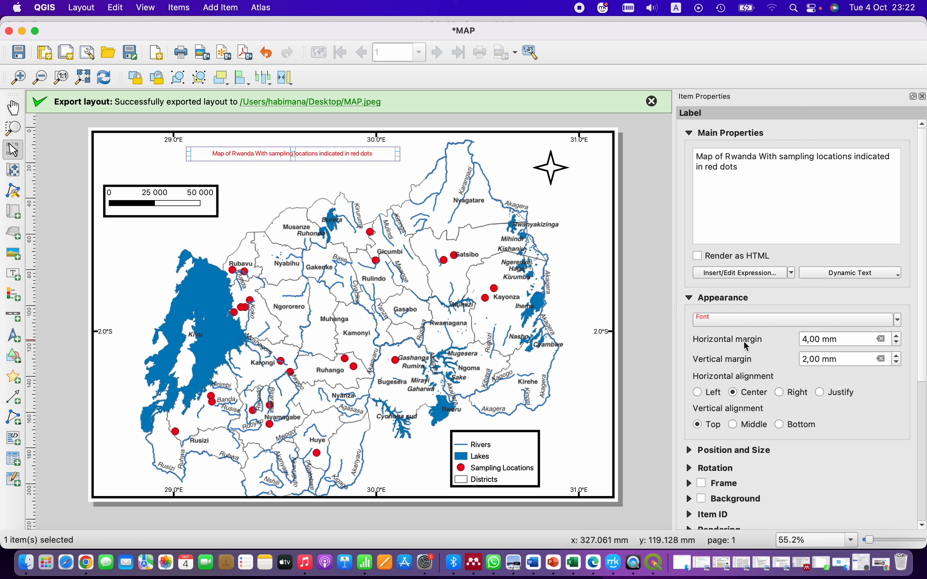
Step: Set the title label's font size to 14 points
left_click(901, 324)
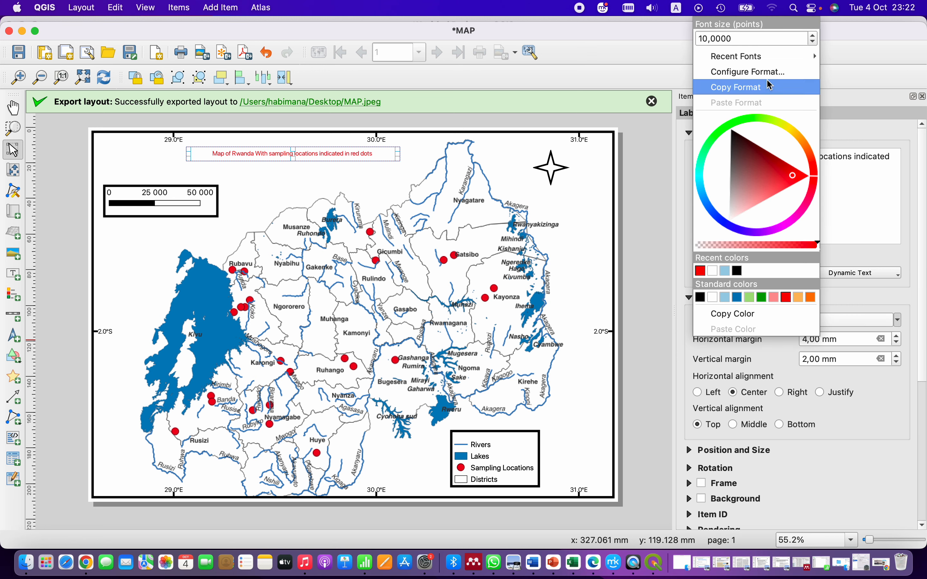
left_click(814, 36)
left_click(815, 35)
left_click(815, 35)
left_click(815, 35)
left_click(814, 35)
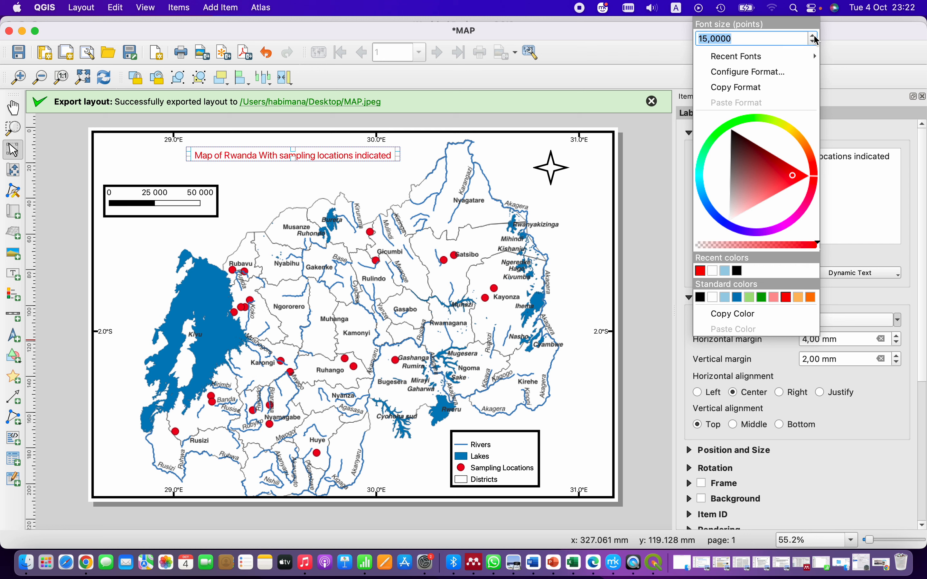
left_click(815, 41)
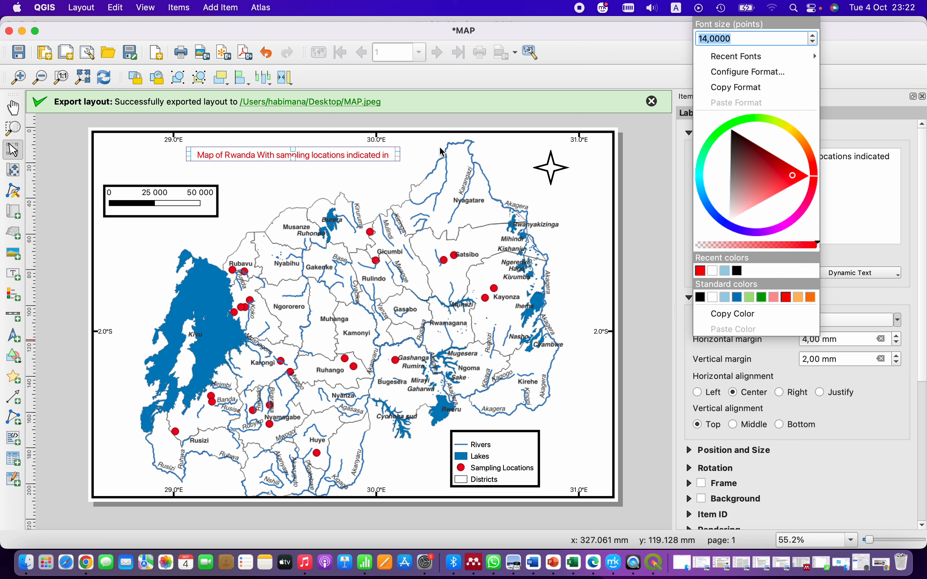
left_click(825, 192)
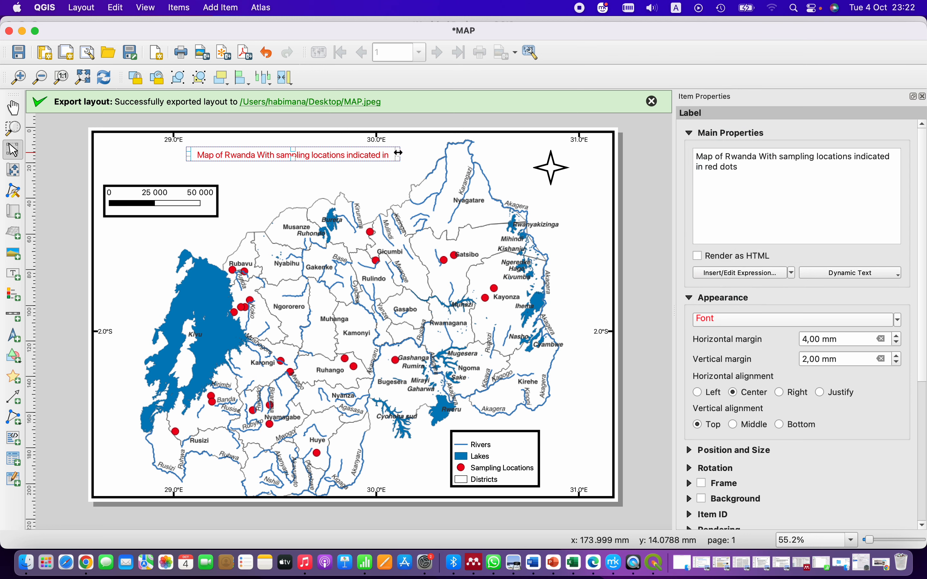
Step: Widen the title label's box on both sides so the full title fits, aligning its left edge with the scale bar frame
left_click_drag(399, 153, 424, 153)
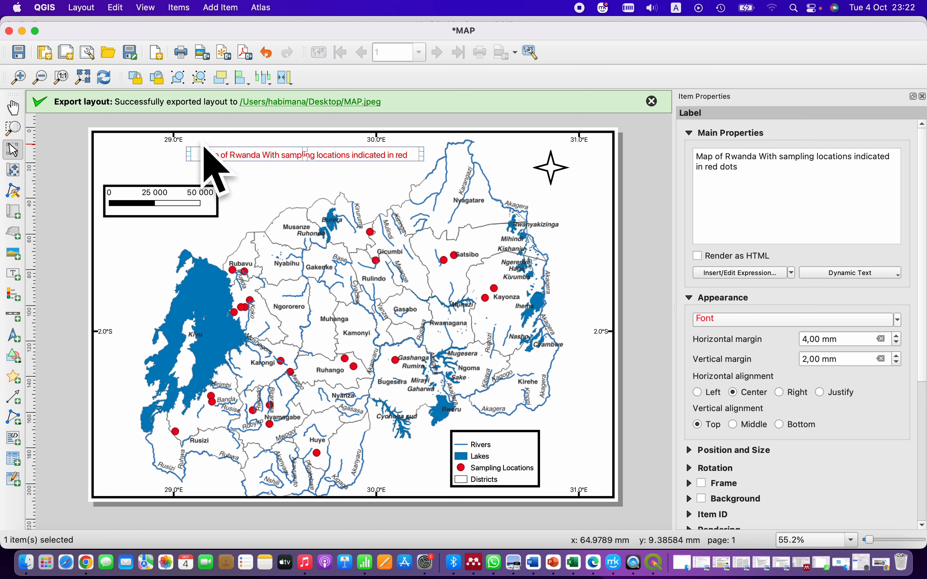
left_click_drag(188, 160, 127, 160)
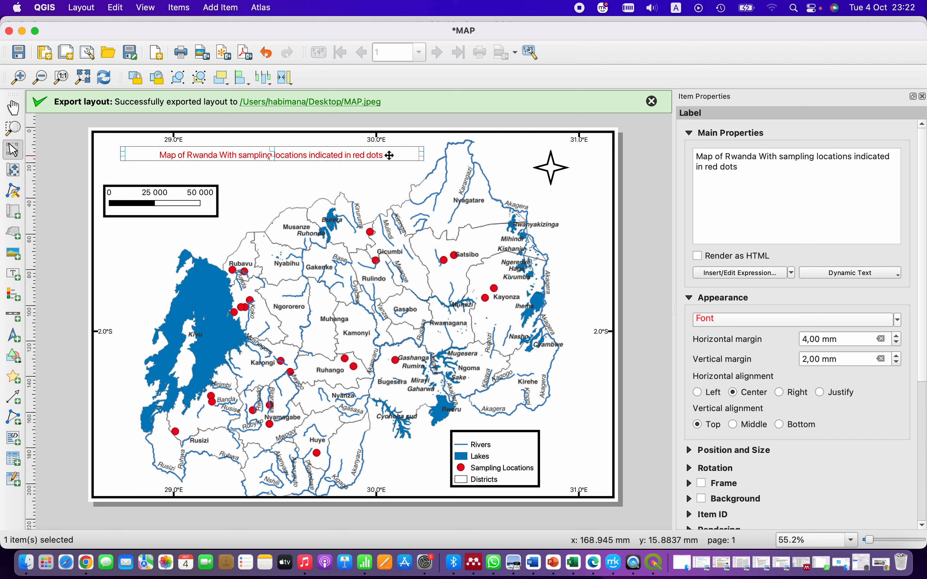
left_click(361, 175)
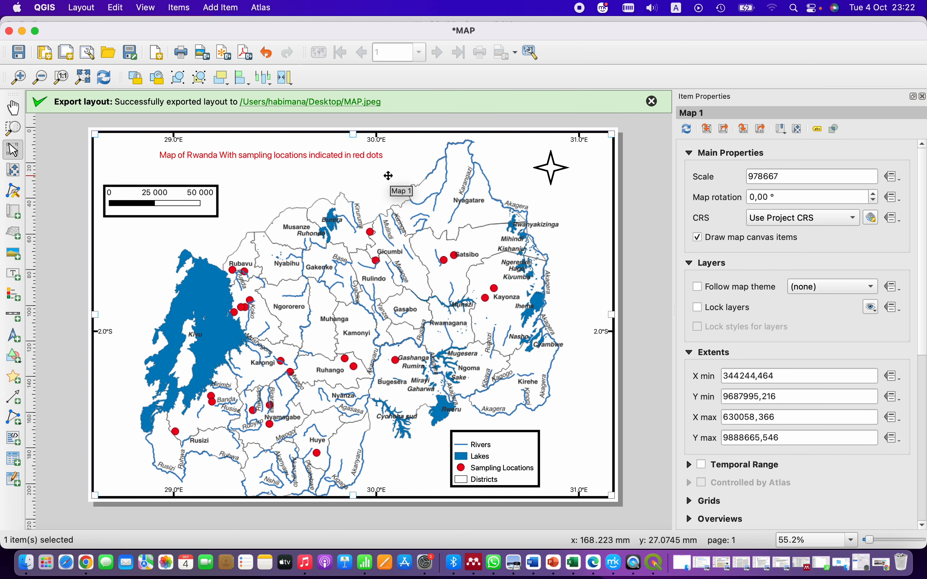
left_click(249, 155)
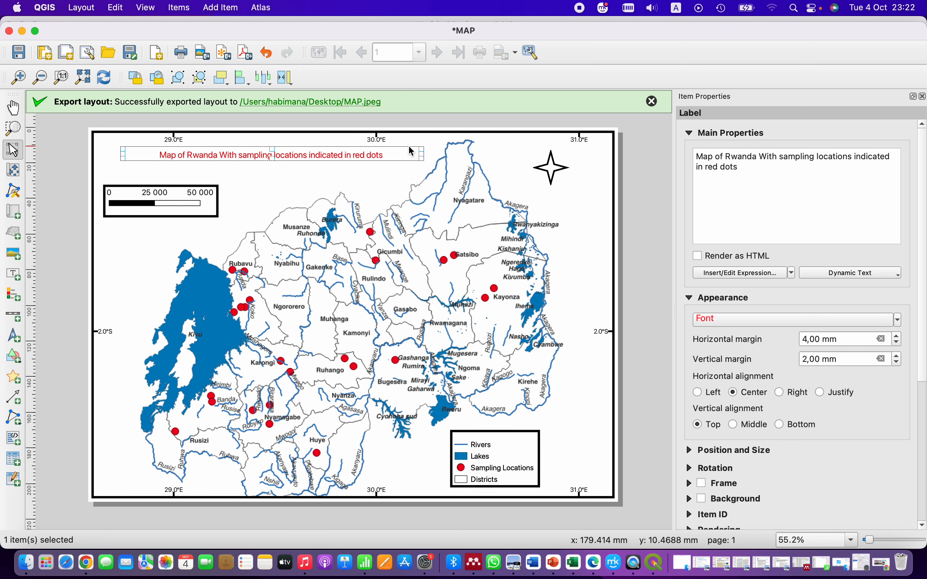
left_click_drag(424, 152, 431, 152)
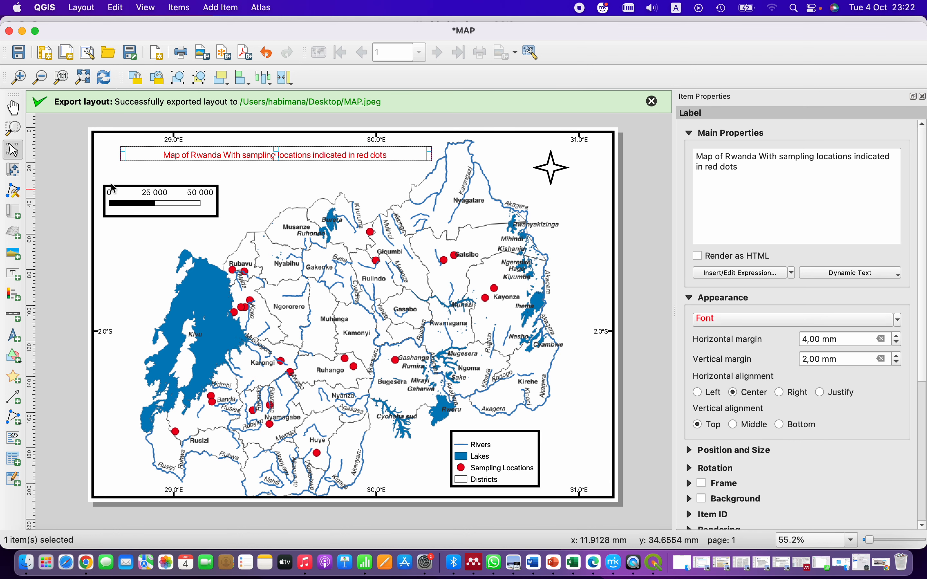
left_click_drag(123, 153, 105, 153)
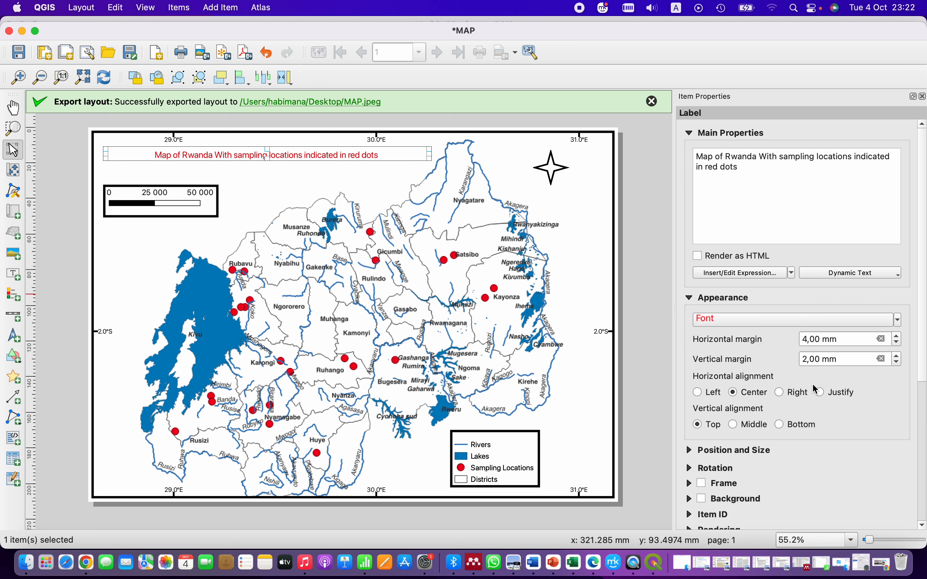
Step: Set the title label's horizontal alignment to Left and look through its remaining properties
left_click(698, 393)
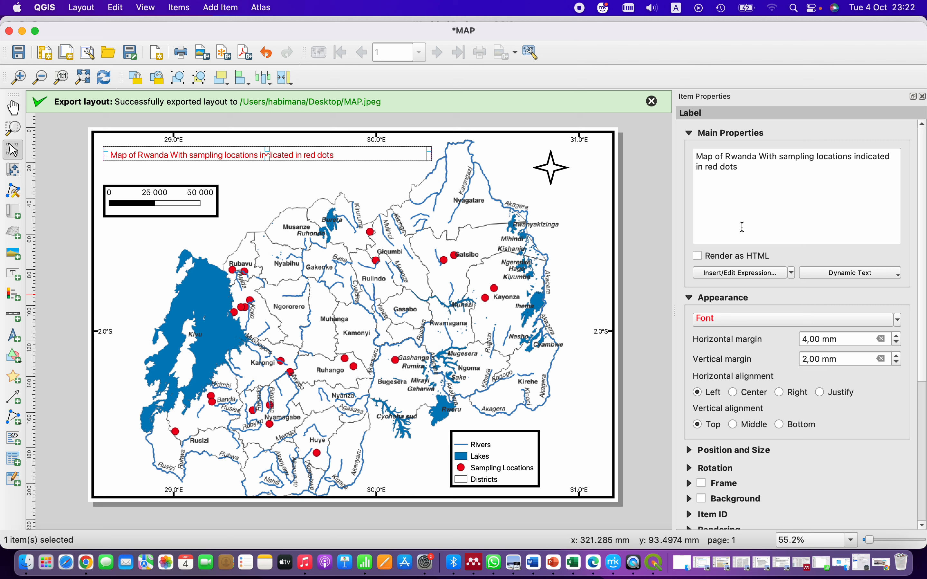
scroll(846, 439, "down", 5)
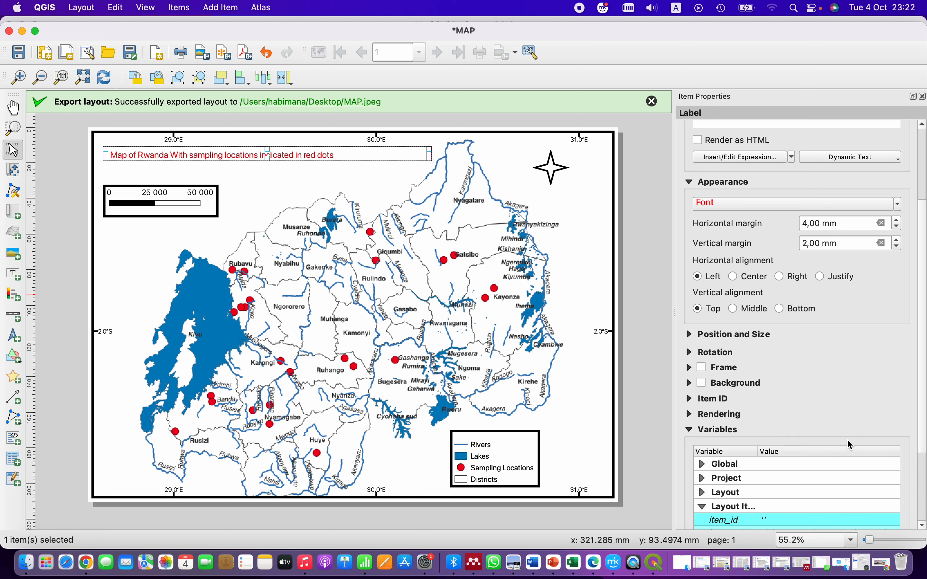
scroll(847, 439, "down", 4)
scroll(844, 313, "up", 6)
scroll(835, 324, "up", 3)
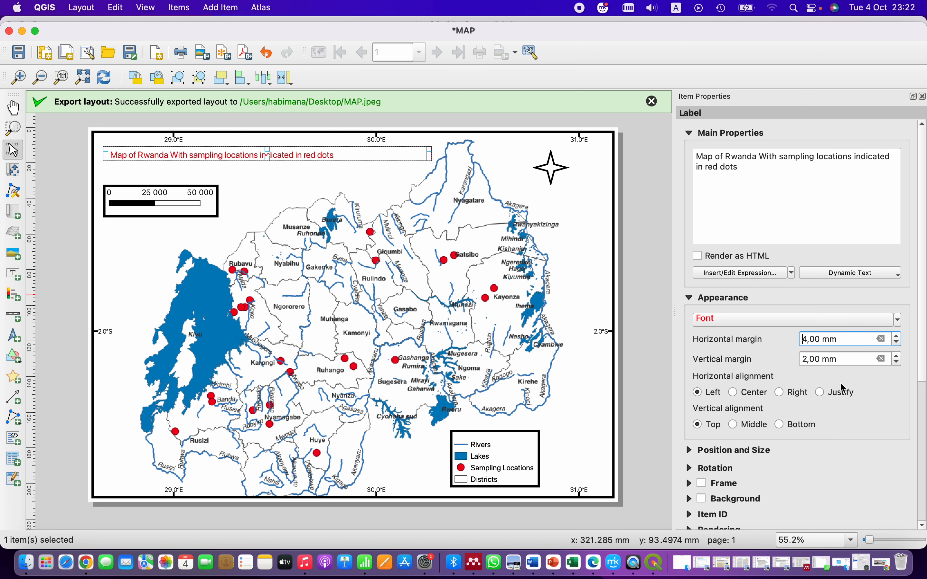
Step: Increase the title label's font size to 19 points, trying sizes up to 21 points before settling
left_click(900, 322)
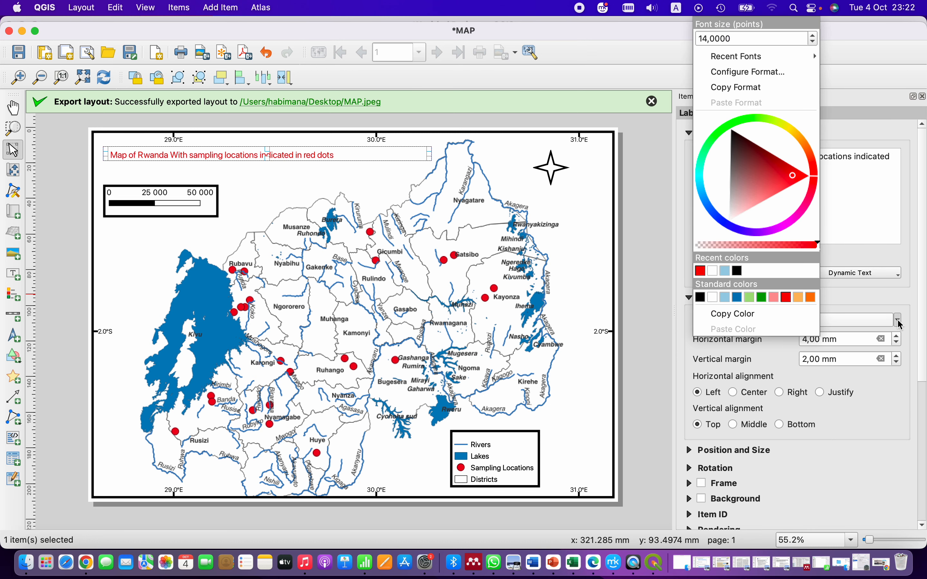
left_click(814, 36)
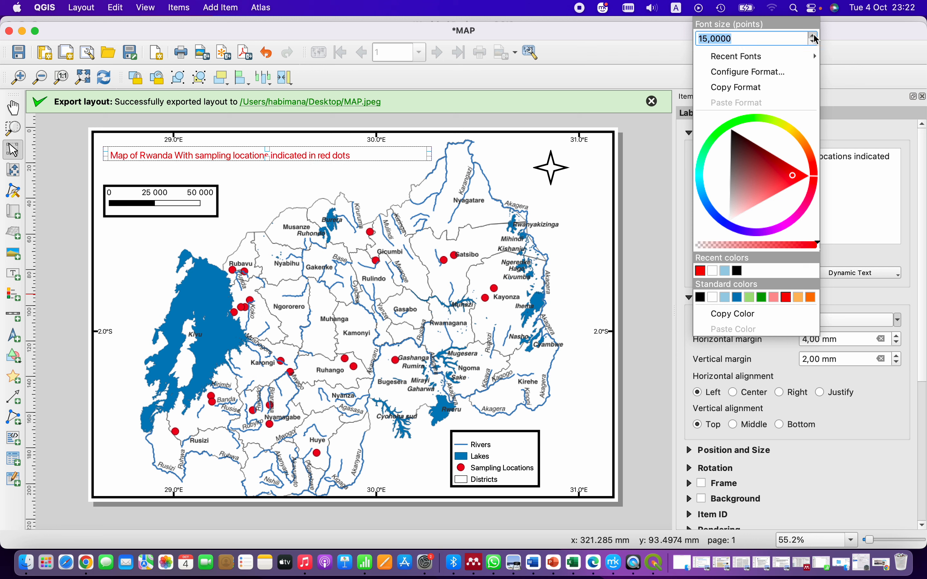
left_click(815, 36)
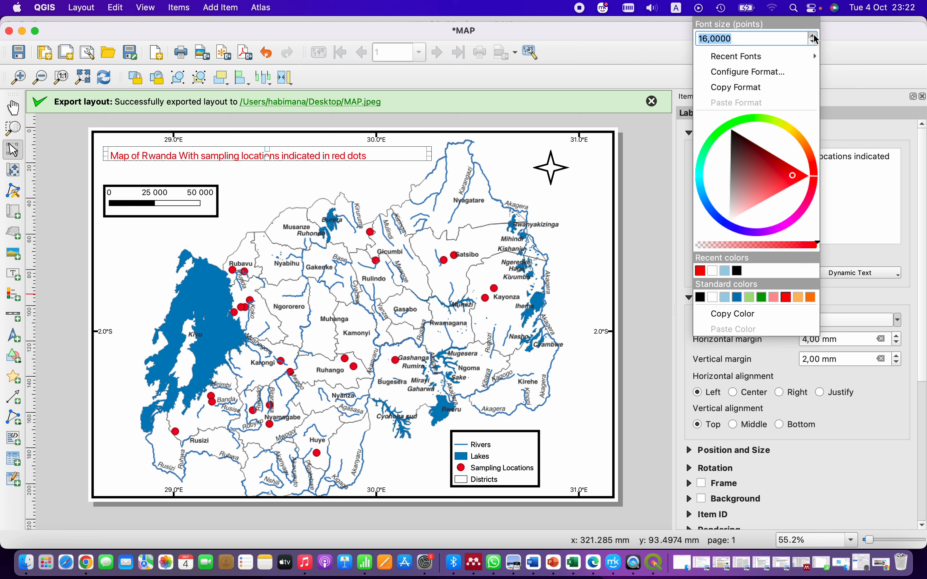
left_click(814, 35)
left_click(815, 35)
left_click(815, 35)
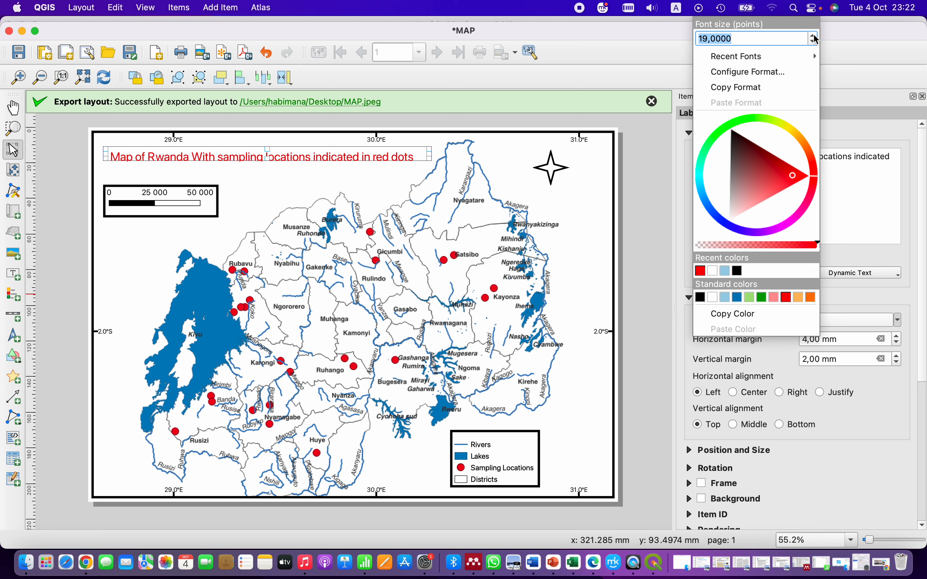
left_click(815, 36)
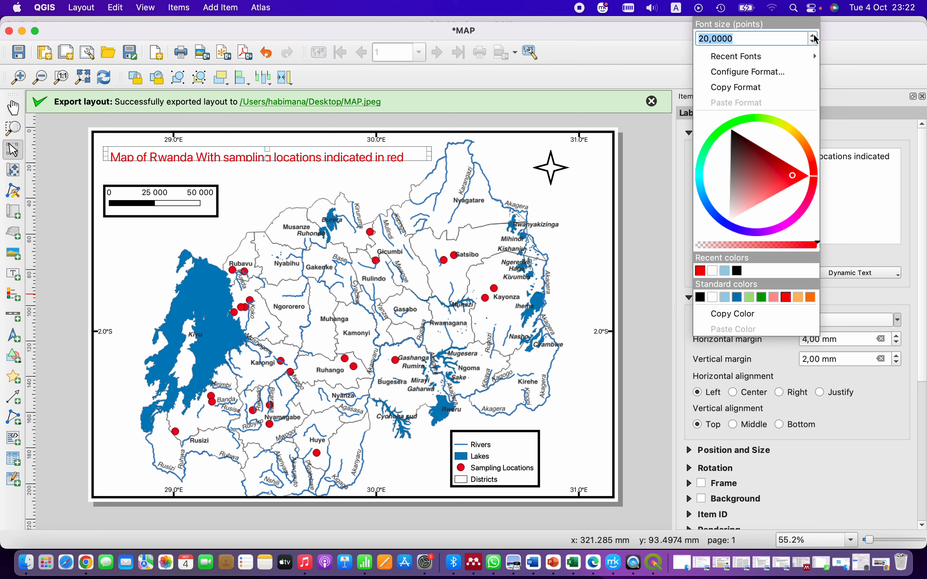
left_click(814, 35)
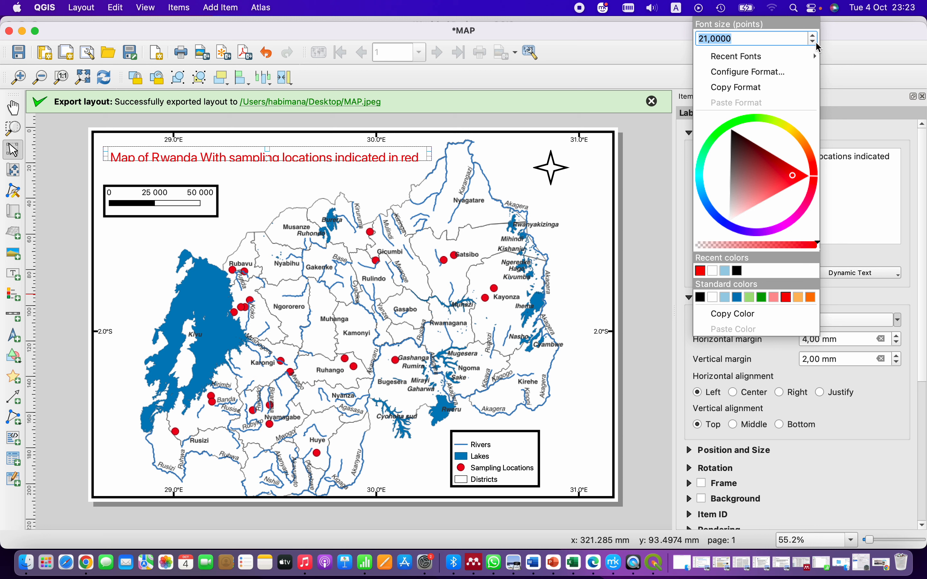
left_click(814, 42)
left_click(815, 41)
left_click(814, 42)
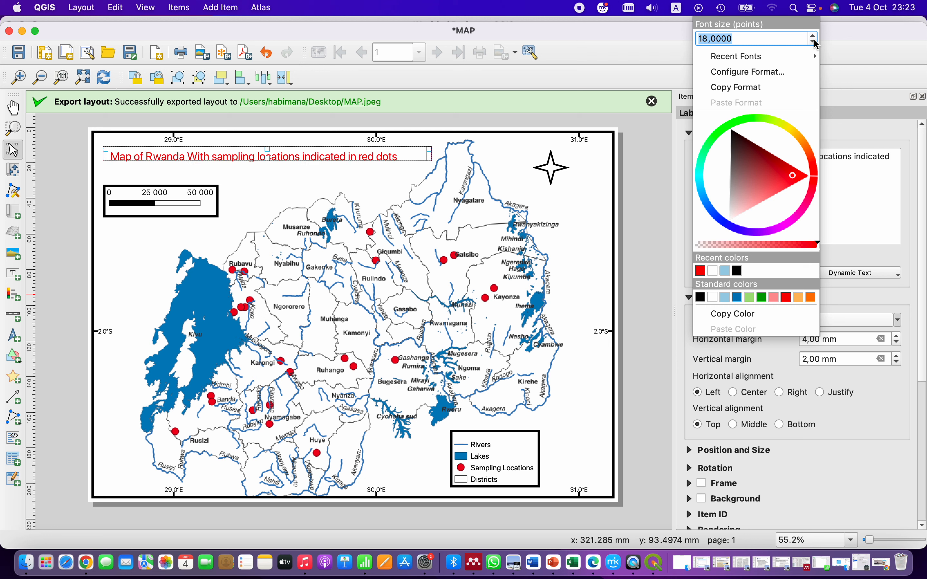
left_click(814, 35)
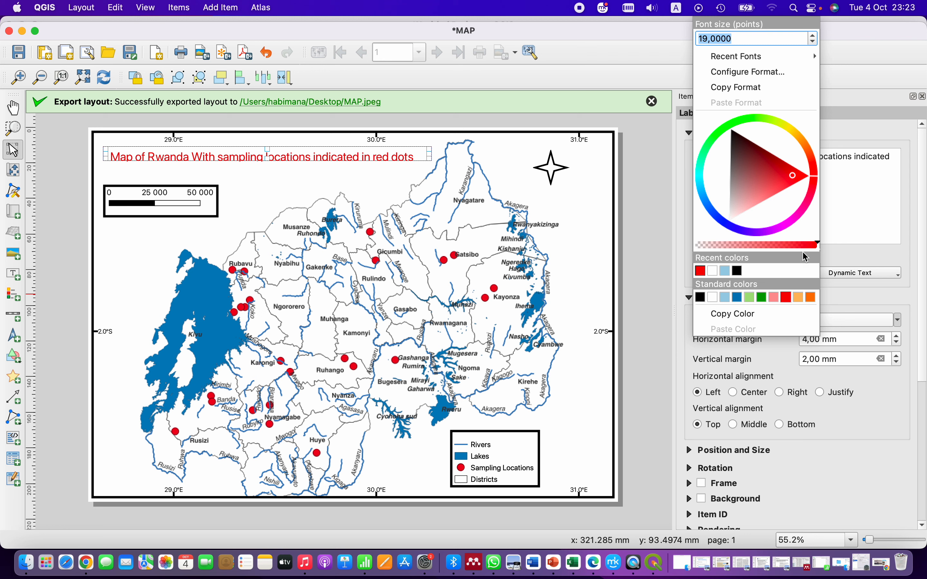
left_click(843, 399)
Step: Set the title label's vertical margin to 0,00 mm and close the item properties
left_click(896, 363)
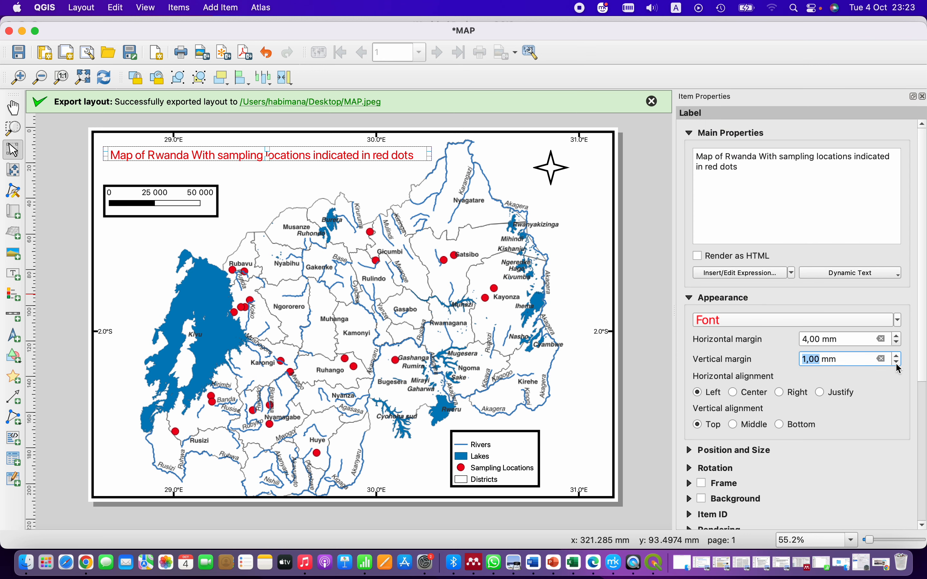
left_click(897, 364)
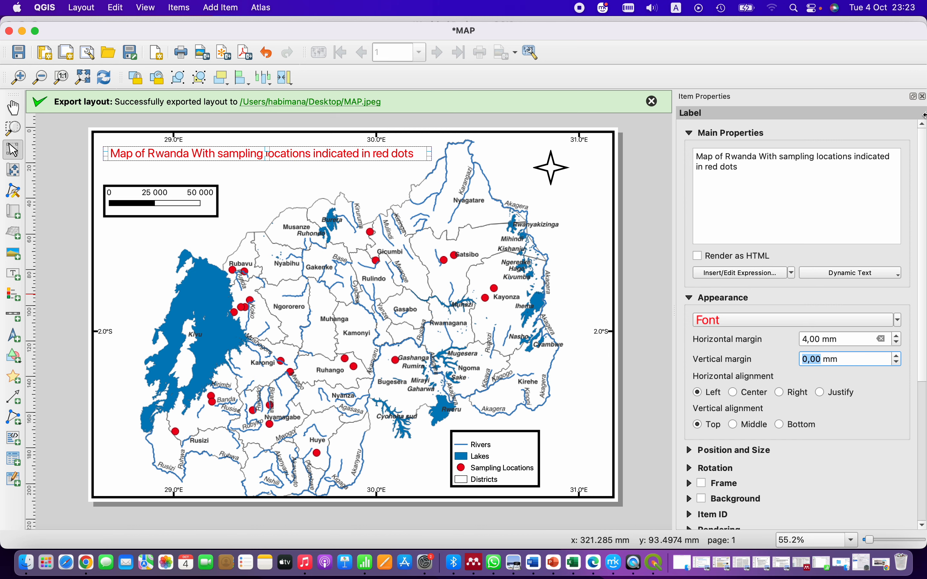
left_click(923, 97)
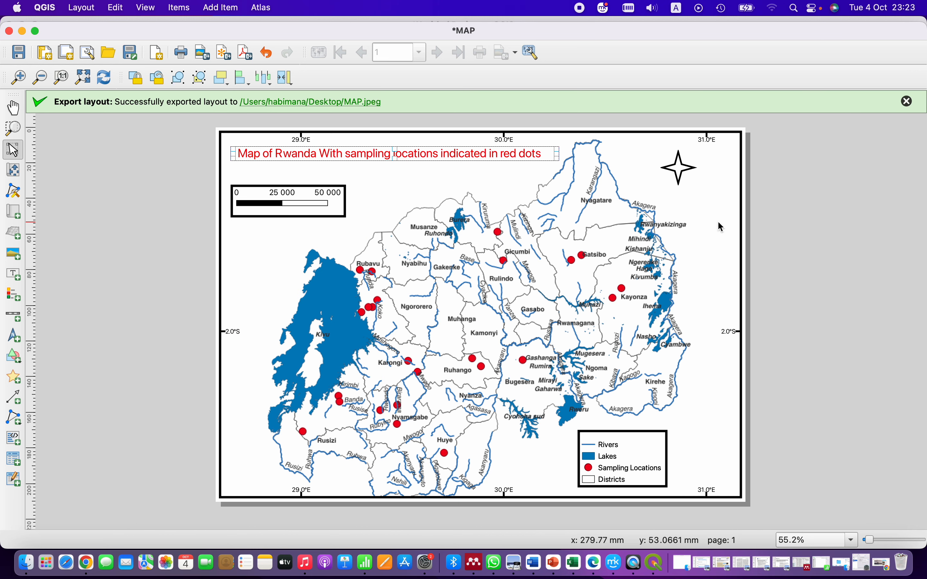
Step: Dismiss the old export notice and export the layout to the Desktop as a JPEG image named MAP2
left_click(731, 220)
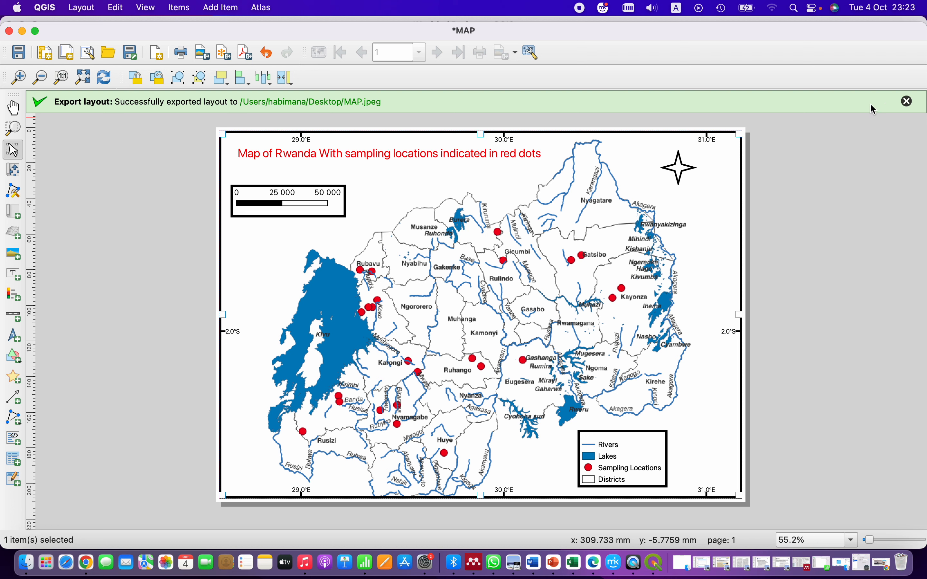
left_click(908, 102)
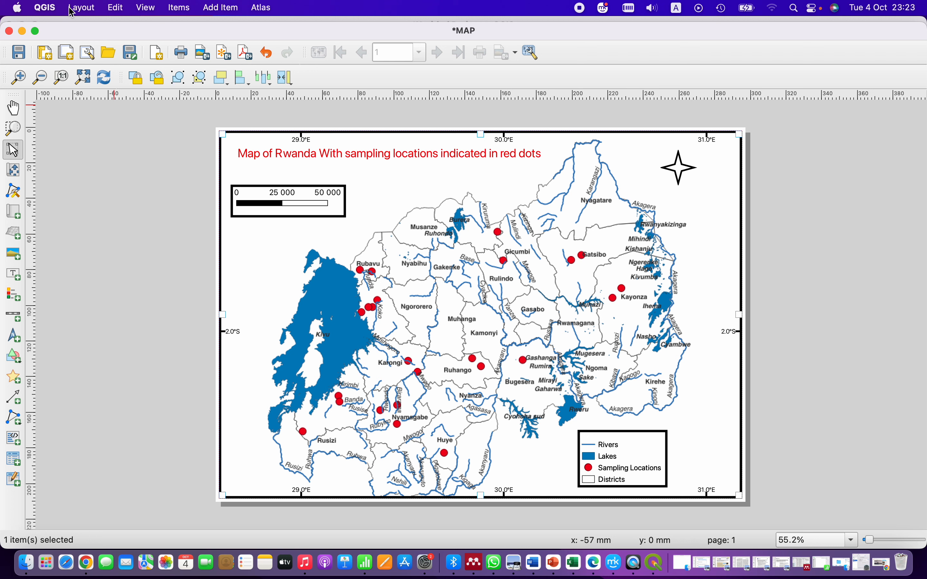
left_click(83, 11)
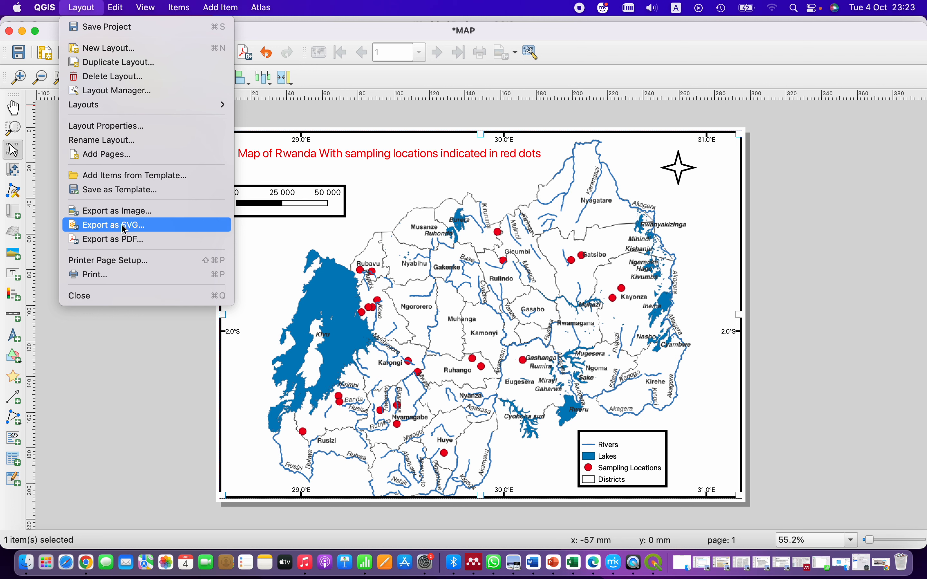
left_click(127, 212)
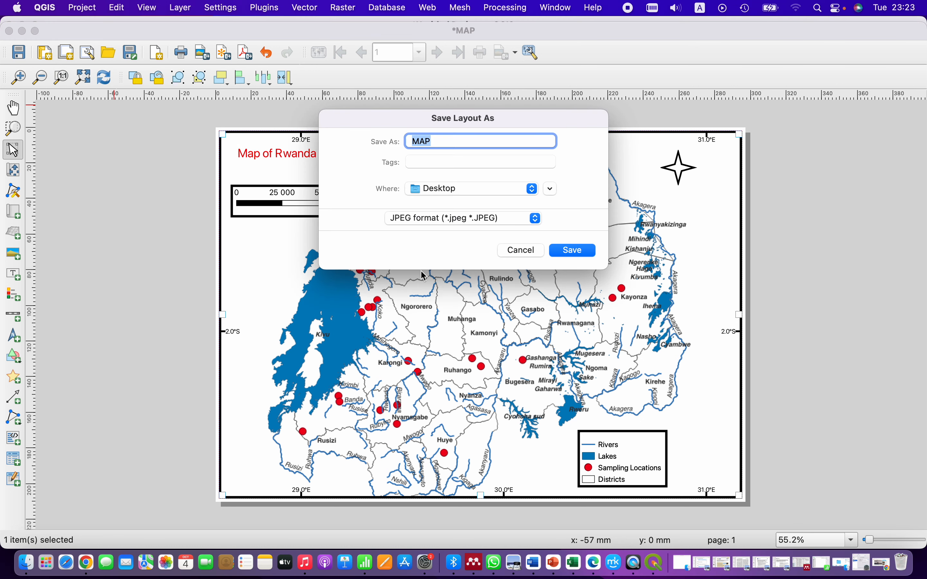
left_click(445, 143)
left_click(573, 251)
left_click(597, 403)
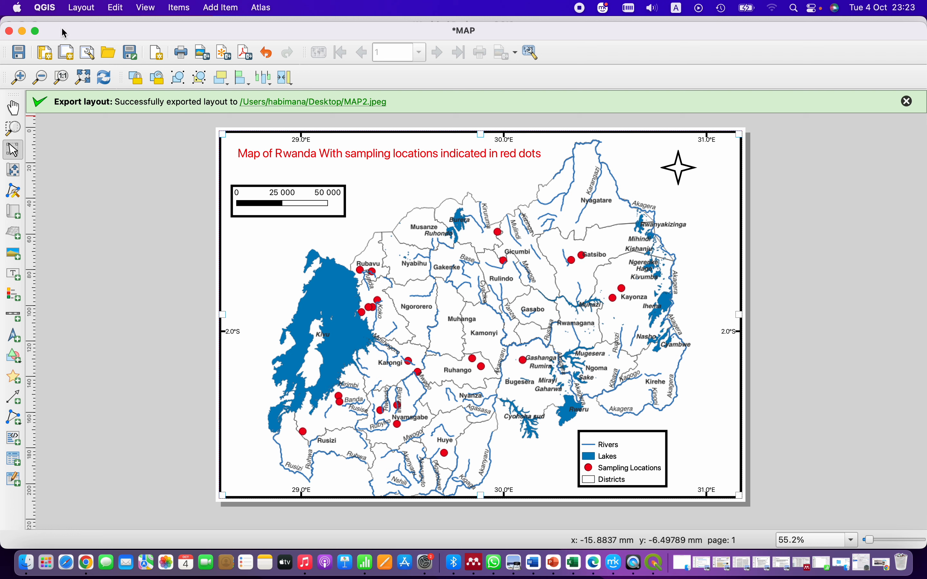
Step: Export the layout to the Desktop as a PDF named MAP 2 with the default export options, and dismiss the export notices
left_click(83, 8)
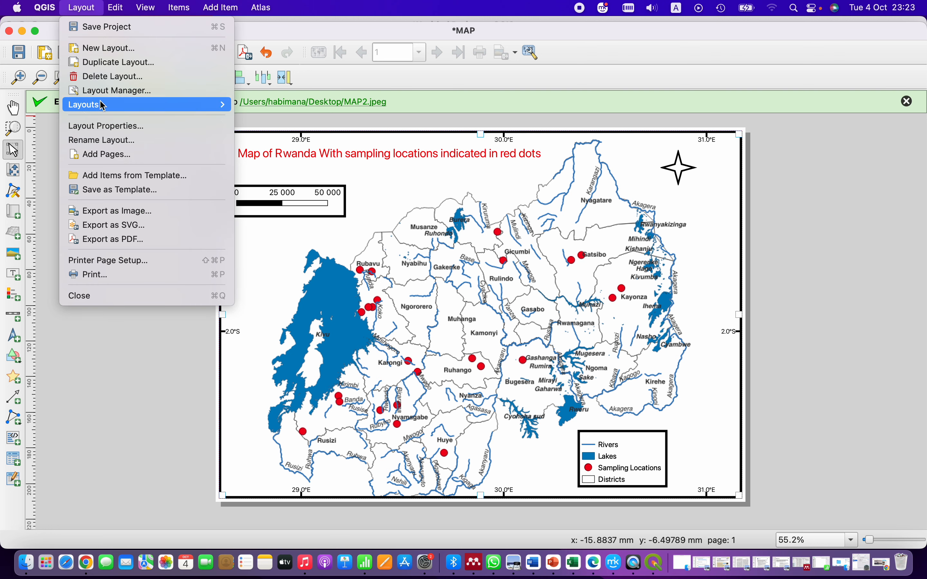
left_click(125, 241)
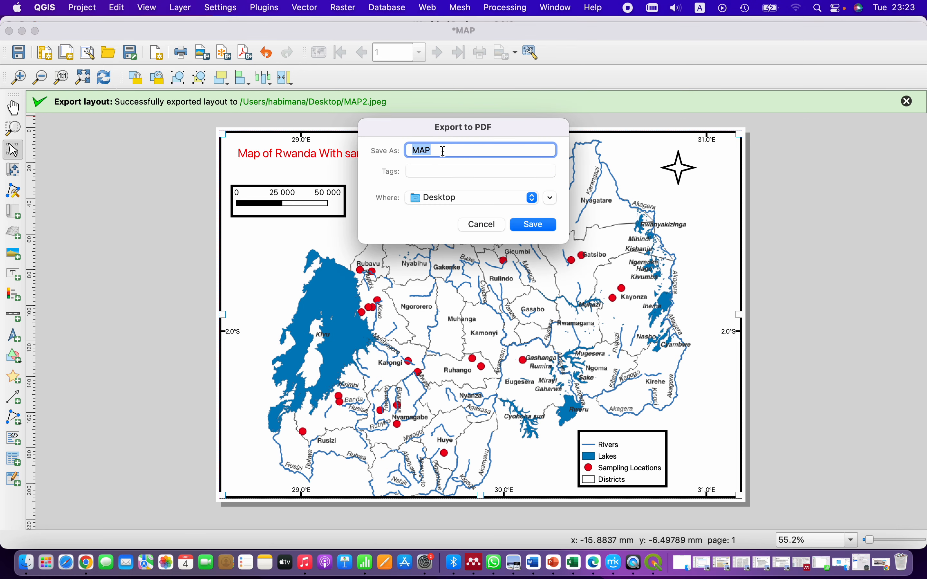
left_click(444, 149)
left_click(532, 226)
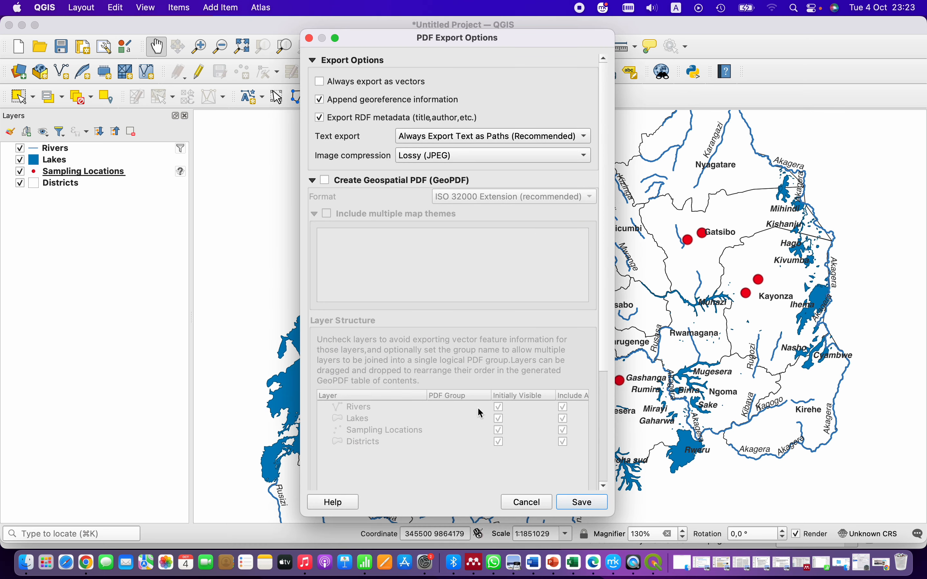
left_click(592, 509)
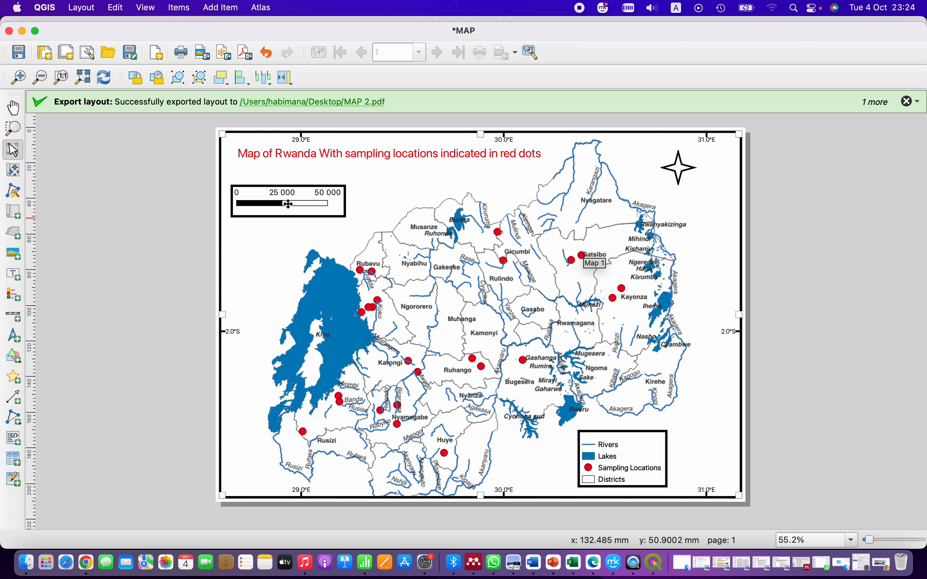
left_click(914, 103)
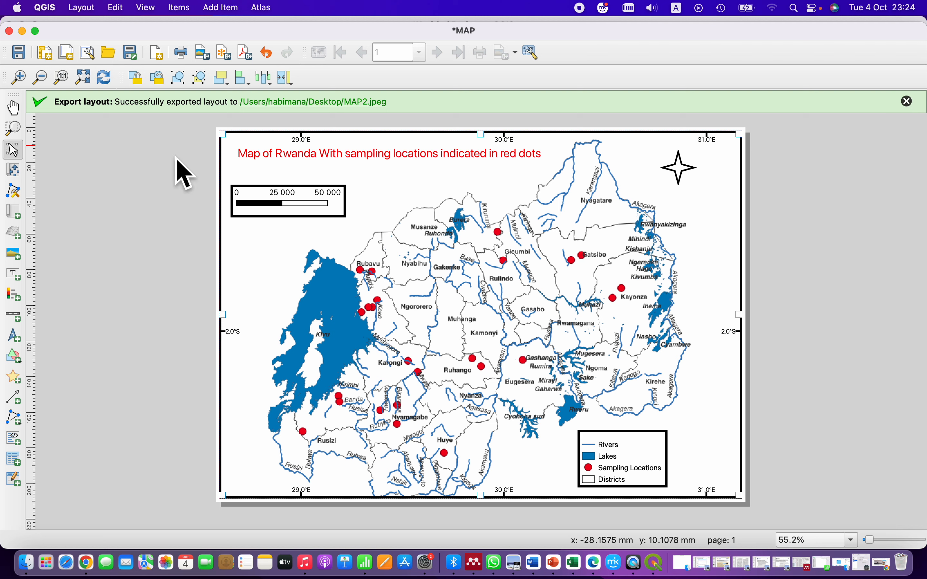
left_click(906, 103)
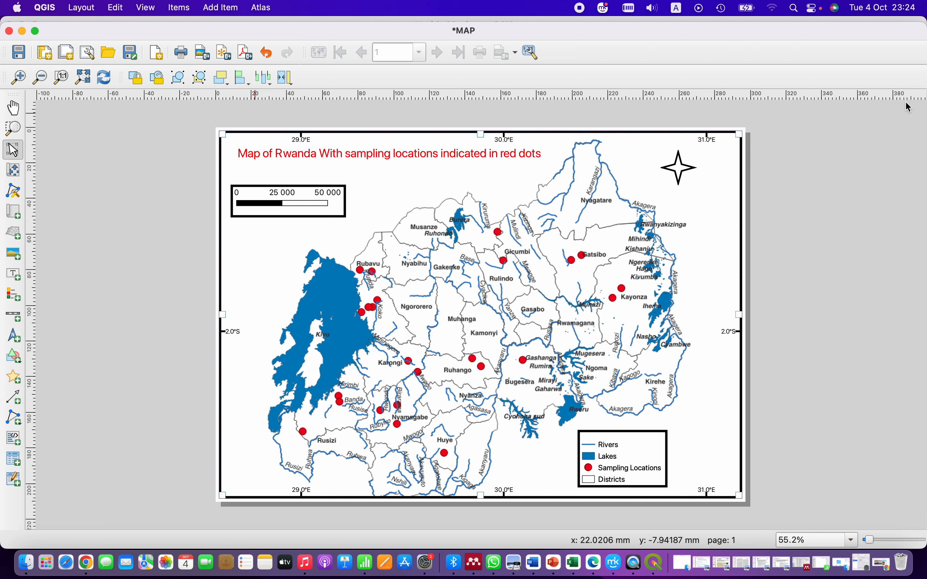